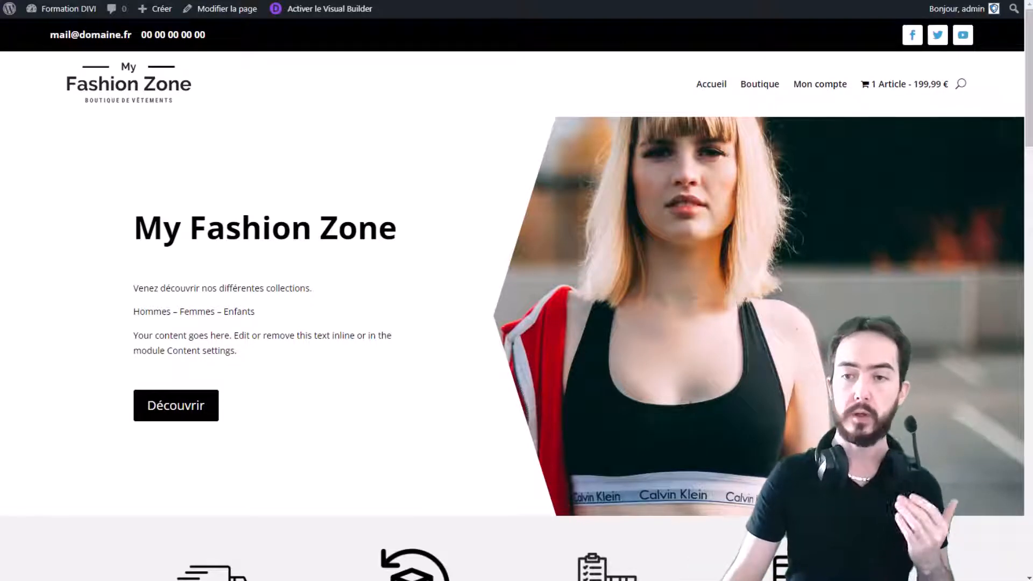
Open the cart, proceed to checkout and review the order validation page from the billing details to the payment section
{"action": "left_click", "coordinate": [897, 86]}
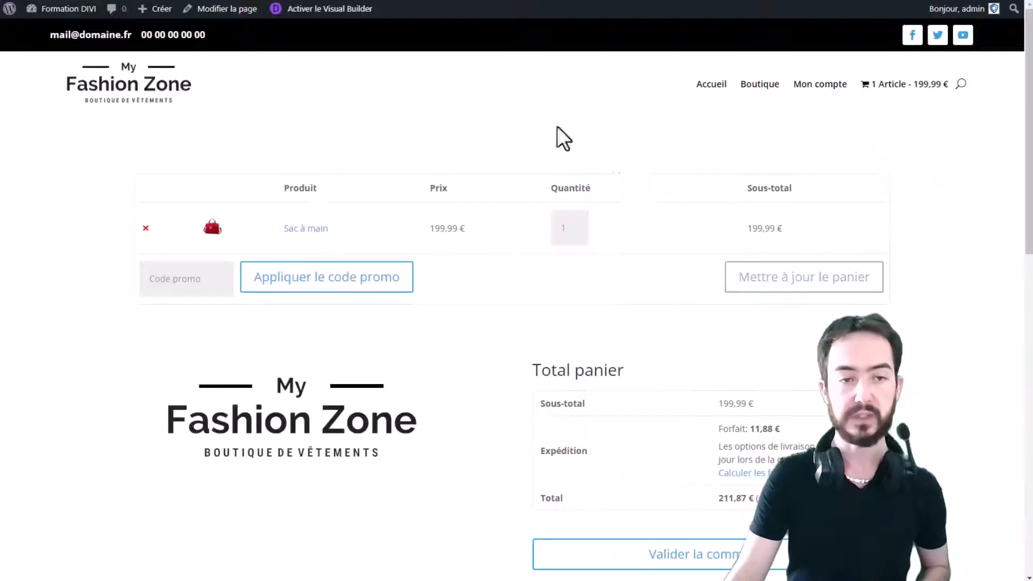
{"action": "scroll", "coordinate": [738, 322], "scroll_direction": "down", "scroll_amount": 1}
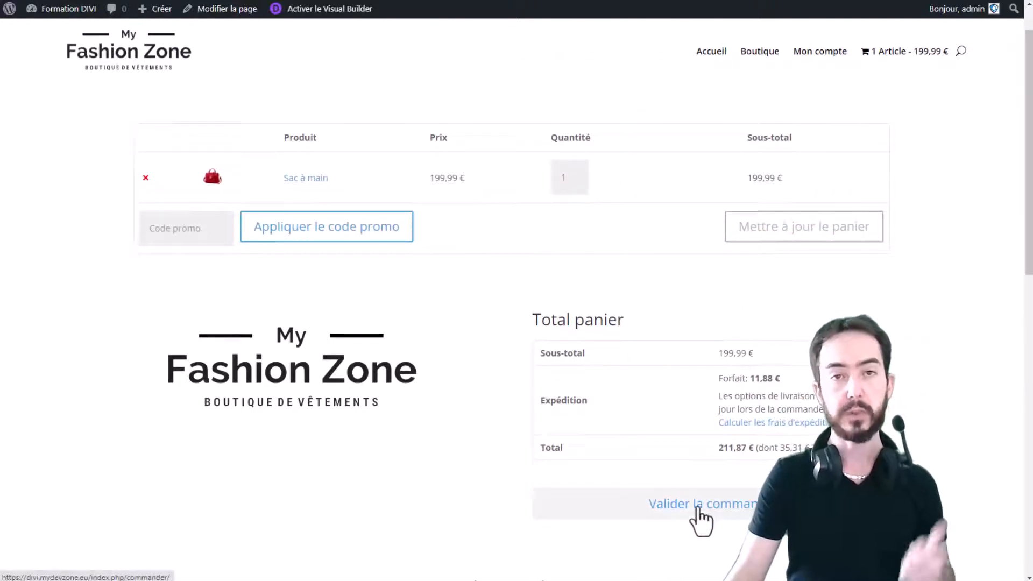
{"action": "left_click", "coordinate": [700, 518]}
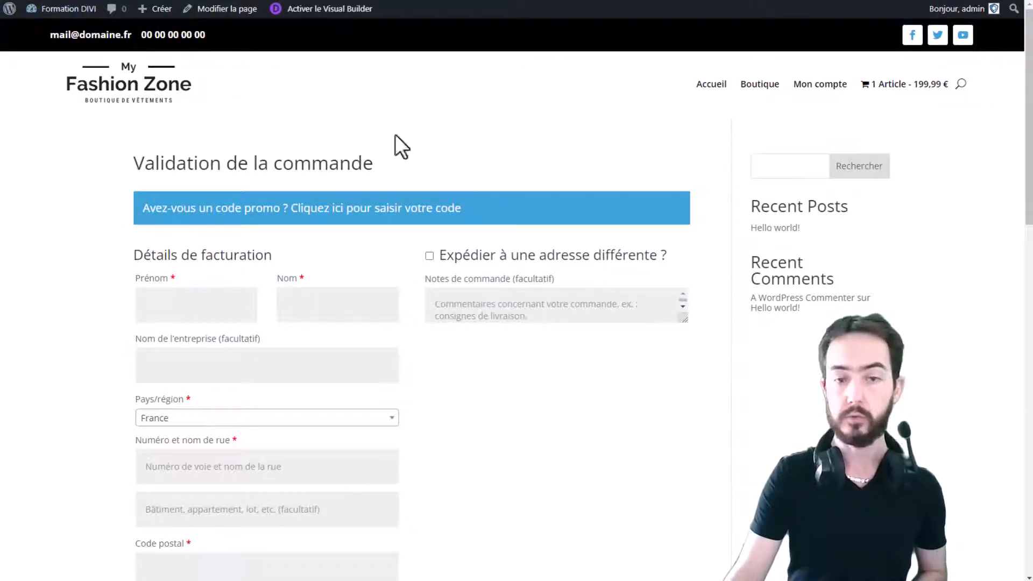
{"action": "scroll", "coordinate": [199, 249], "scroll_direction": "down", "scroll_amount": 2}
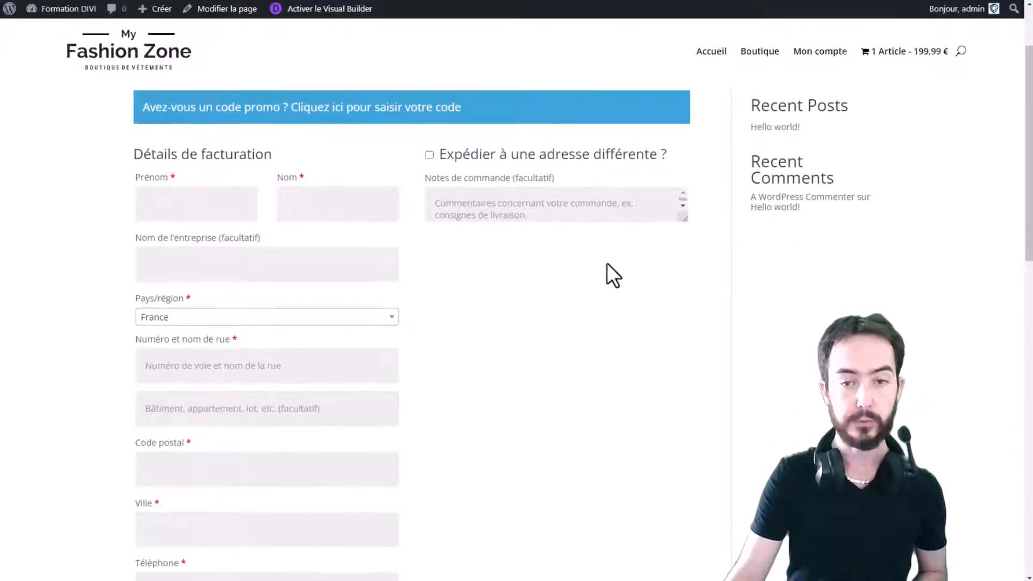
{"action": "scroll", "coordinate": [354, 344], "scroll_direction": "down", "scroll_amount": 12}
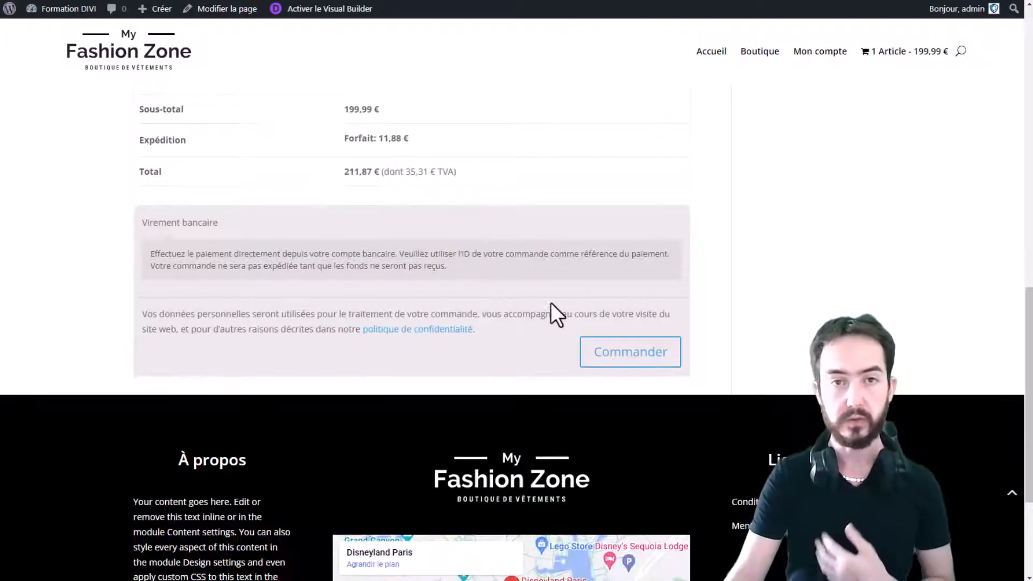
{"action": "scroll", "coordinate": [551, 303], "scroll_direction": "up", "scroll_amount": 15}
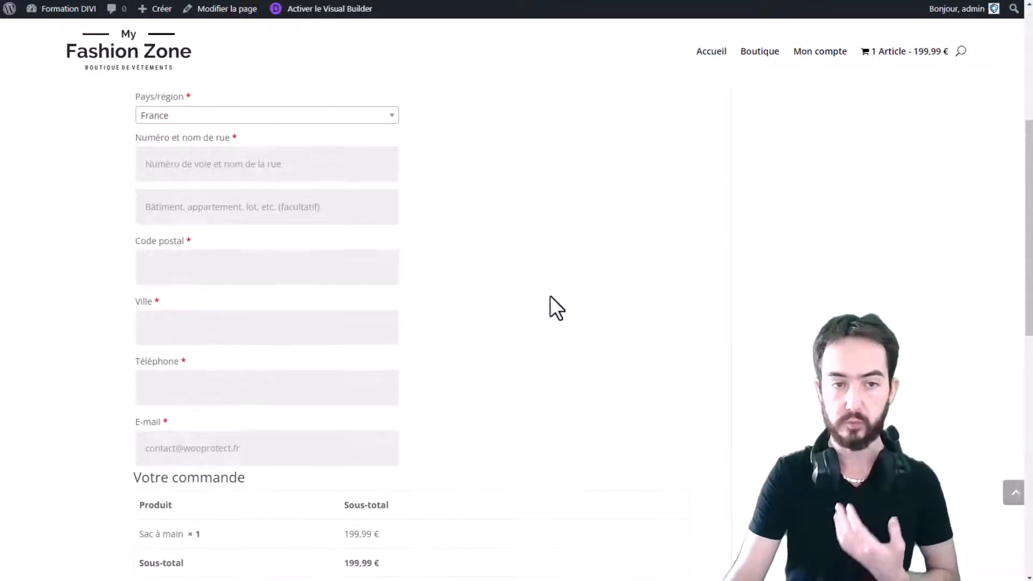
Open the "Validation de la commande" page for editing from the site's page list in the dashboard
{"action": "left_click", "coordinate": [64, 10]}
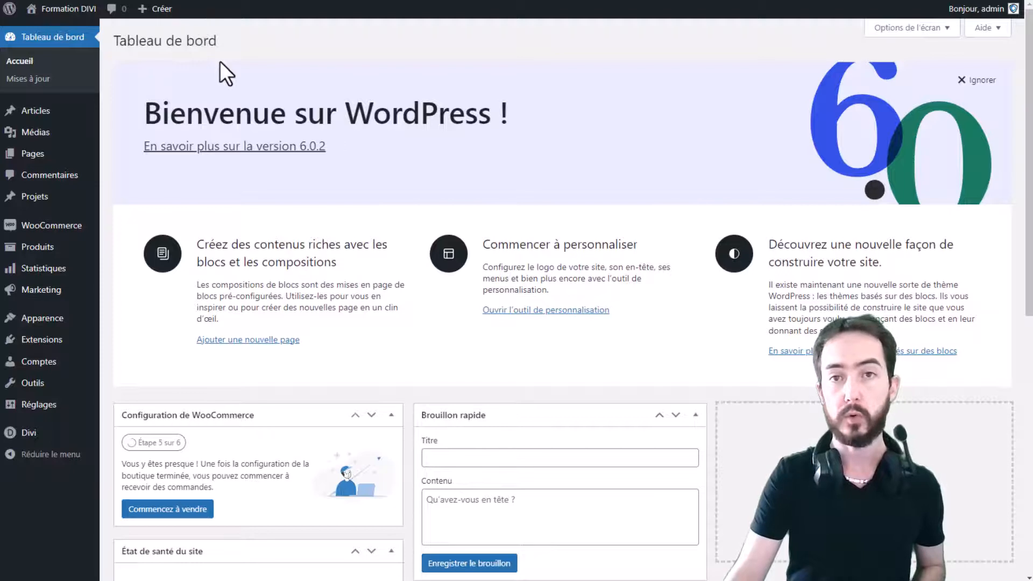
{"action": "left_click", "coordinate": [41, 156]}
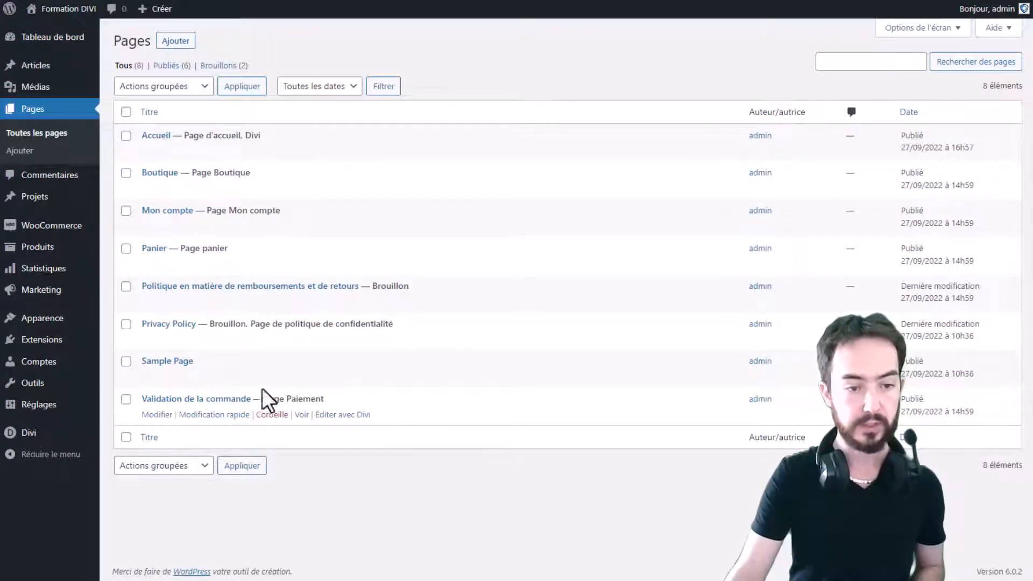
{"action": "left_click", "coordinate": [199, 399]}
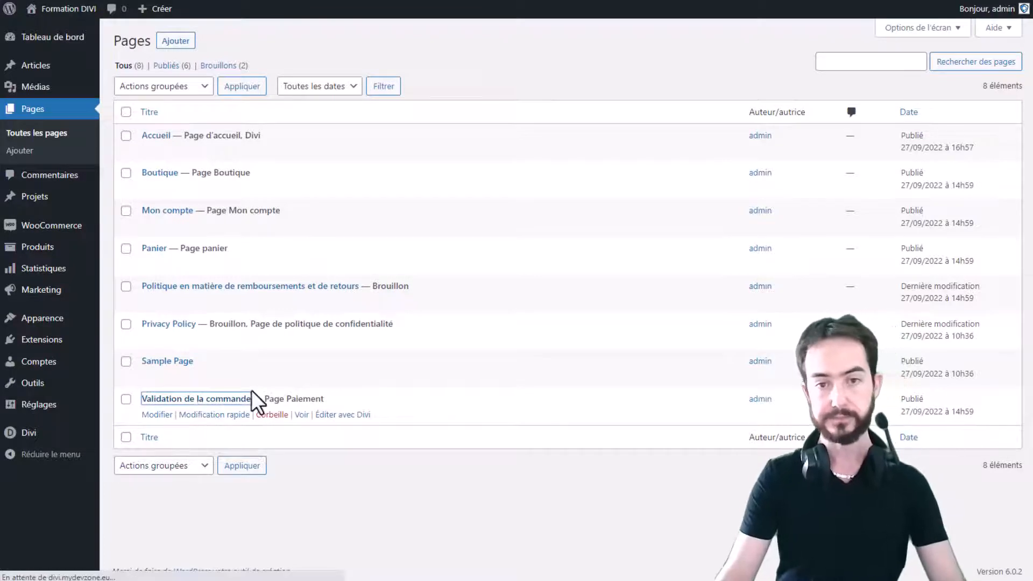
Set the page's Divi page template to "Pas de barre latérale", update the page and check its published layout
{"action": "scroll", "coordinate": [922, 495], "scroll_direction": "down", "scroll_amount": 3}
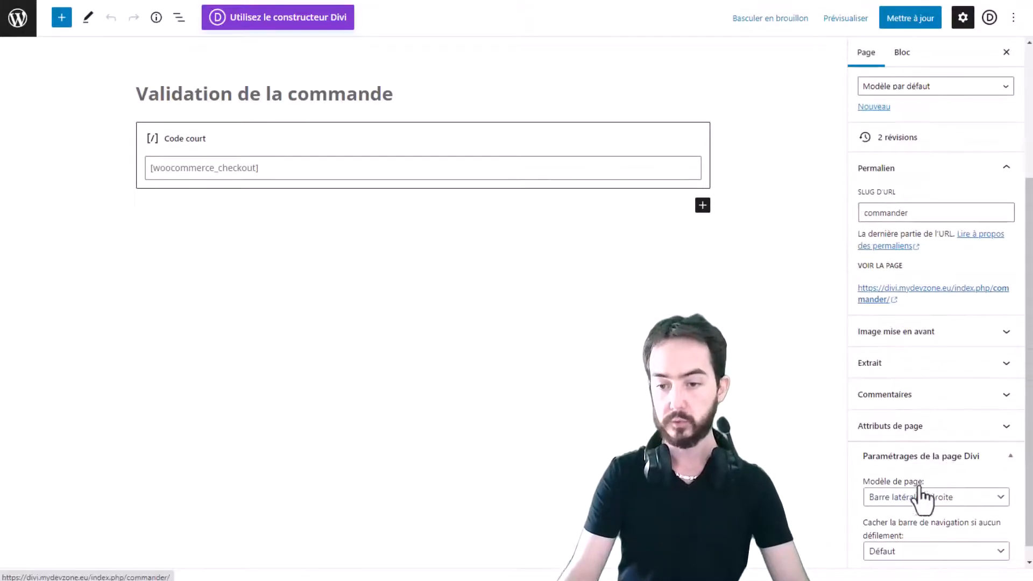
{"action": "scroll", "coordinate": [922, 495], "scroll_direction": "down", "scroll_amount": 1}
{"action": "left_click", "coordinate": [928, 485]}
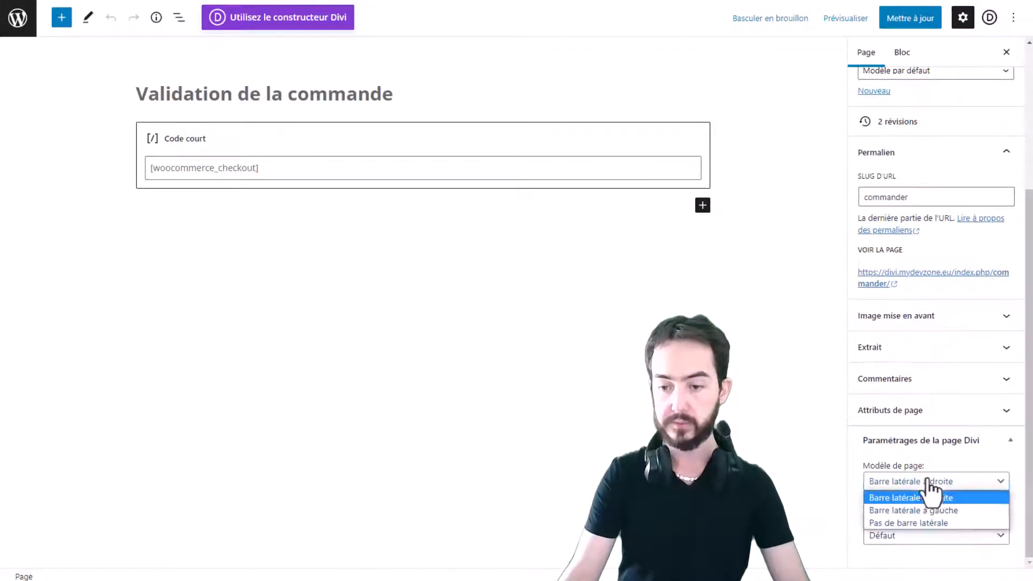
{"action": "left_click", "coordinate": [919, 525]}
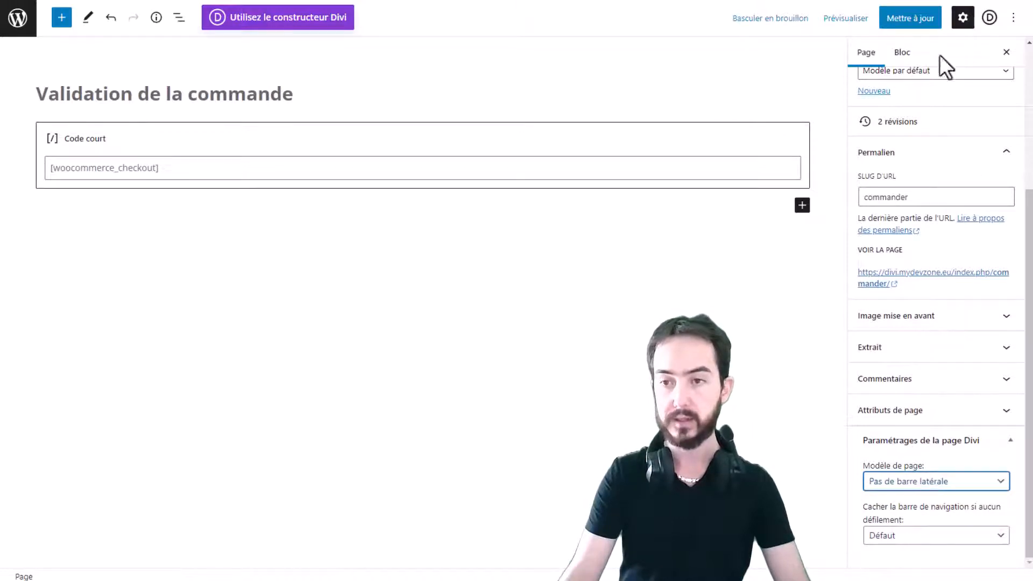
{"action": "left_click", "coordinate": [911, 17]}
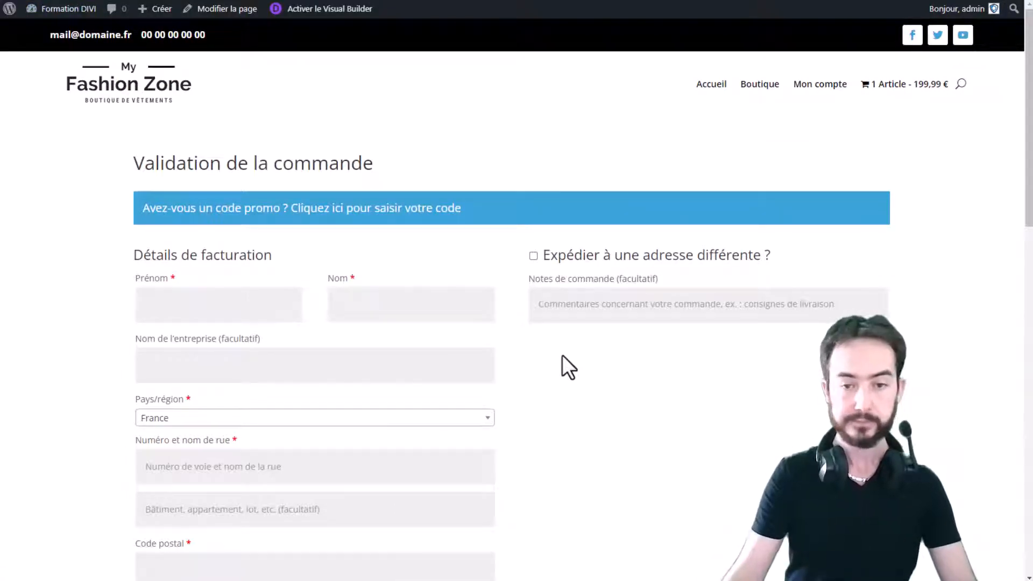
{"action": "scroll", "coordinate": [603, 351], "scroll_direction": "down", "scroll_amount": 2}
{"action": "scroll", "coordinate": [603, 350], "scroll_direction": "up", "scroll_amount": 2}
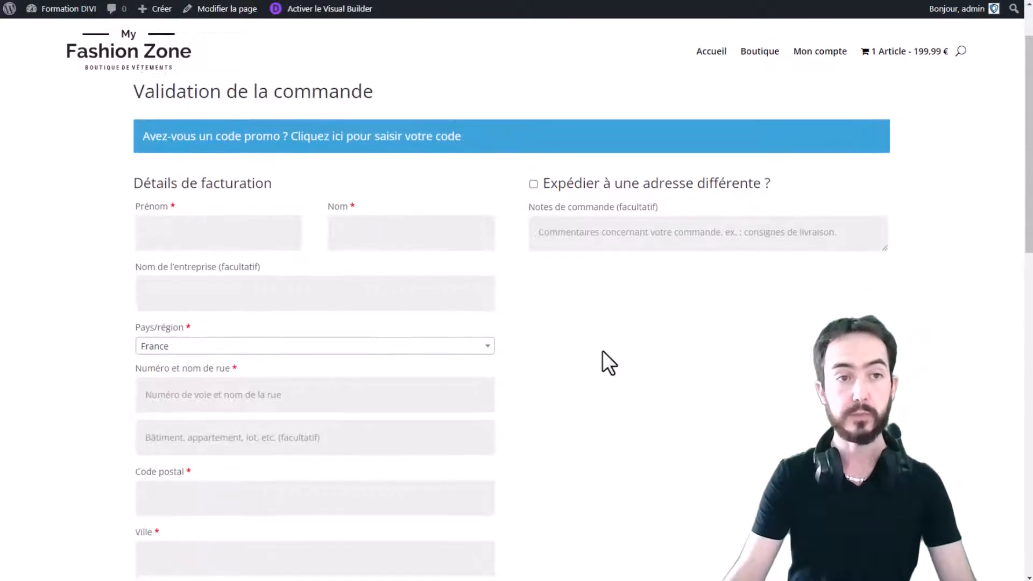
Return to the page editor, set the Divi page template to "Barre latérale à droite", update and check the published checkout page
{"action": "left_click", "coordinate": [108, 0]}
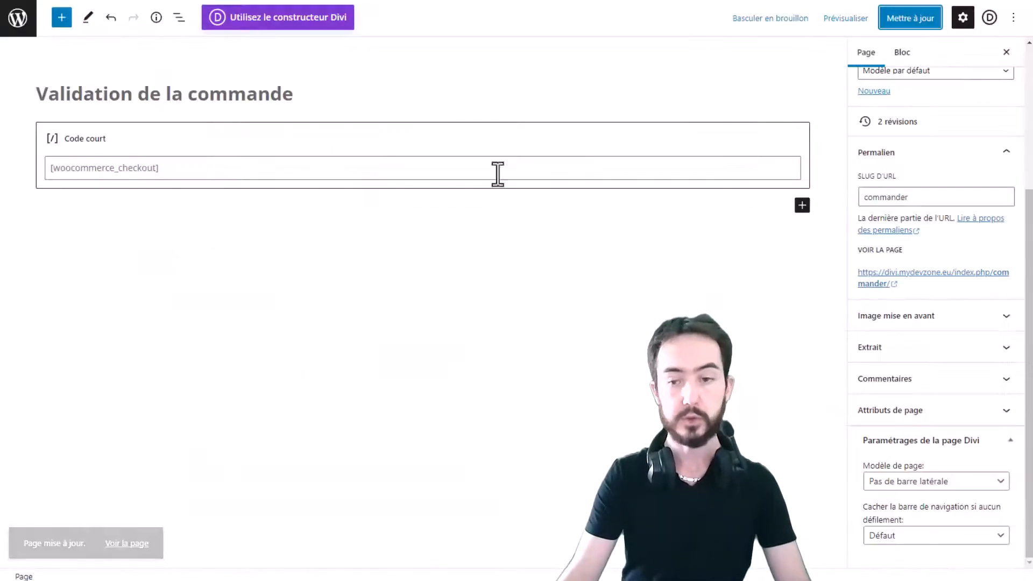
{"action": "left_click", "coordinate": [928, 484]}
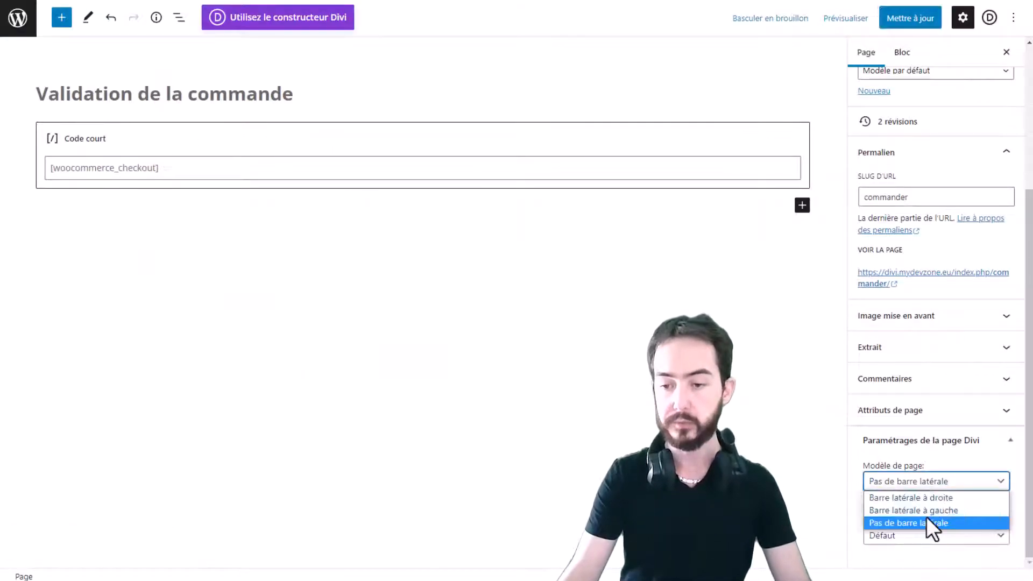
{"action": "left_click", "coordinate": [927, 499]}
{"action": "left_click", "coordinate": [920, 20]}
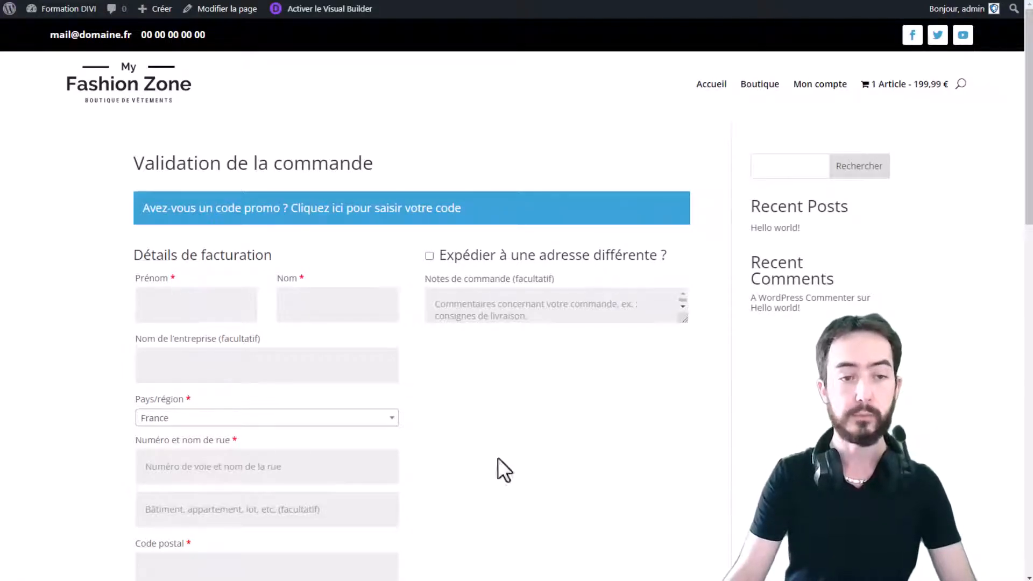
{"action": "scroll", "coordinate": [475, 430], "scroll_direction": "down", "scroll_amount": 2}
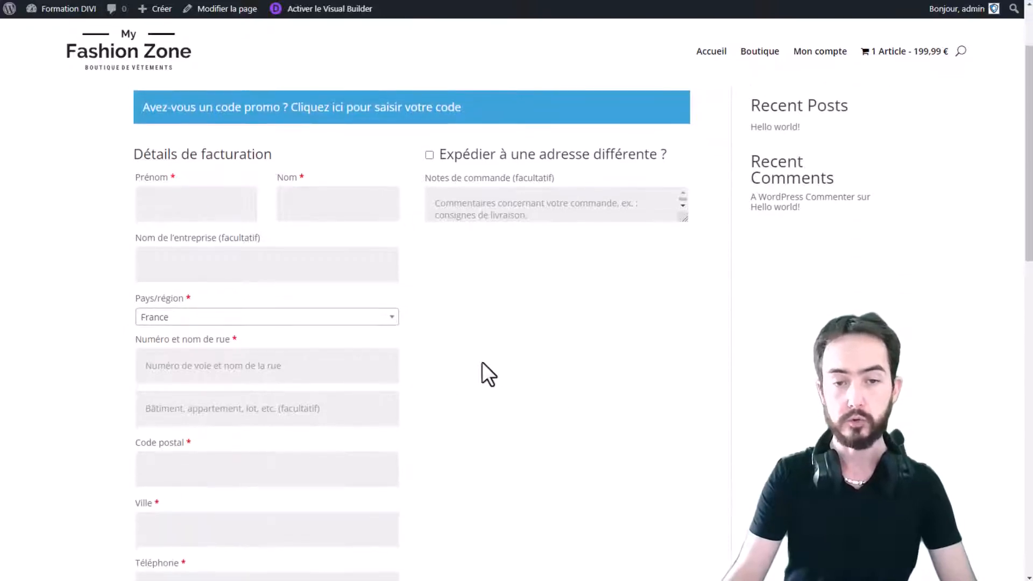
{"action": "scroll", "coordinate": [592, 384], "scroll_direction": "up", "scroll_amount": 2}
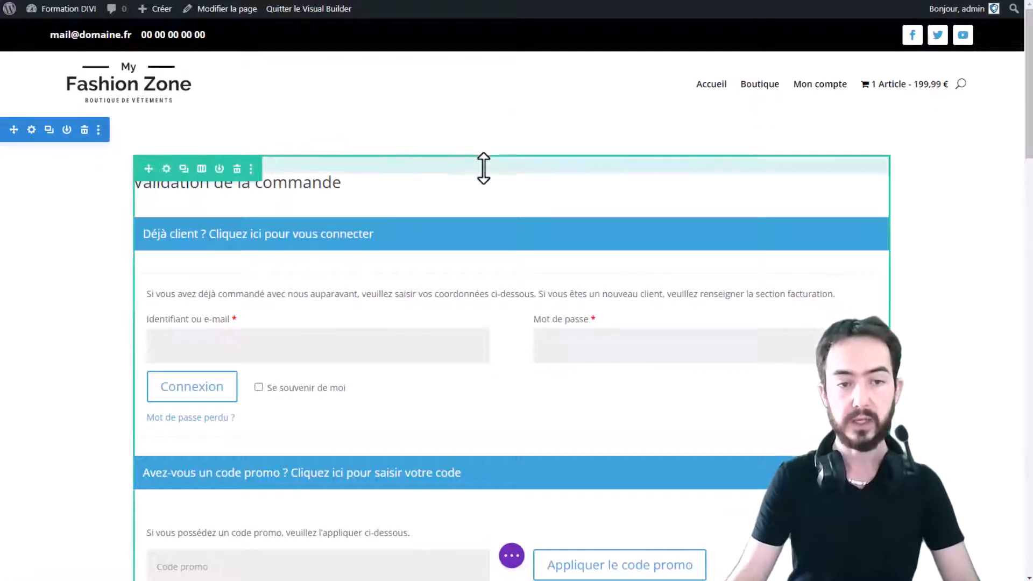
Examine the checkout modules in the Visual Builder, from the title to the billing details, and expand the builder's page controls
{"action": "scroll", "coordinate": [420, 194], "scroll_direction": "down", "scroll_amount": 1}
{"action": "scroll", "coordinate": [408, 195], "scroll_direction": "down", "scroll_amount": 4}
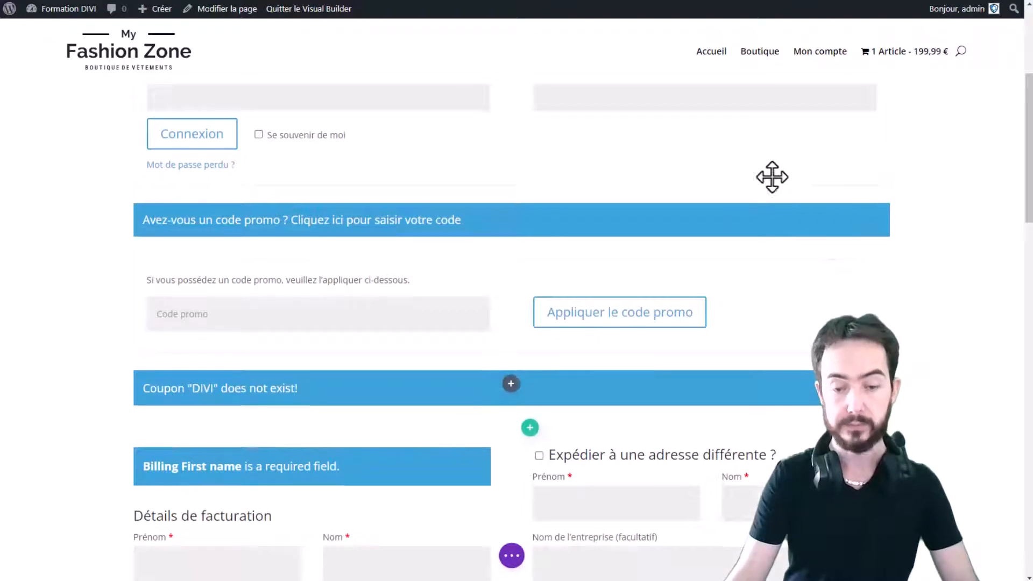
{"action": "scroll", "coordinate": [574, 344], "scroll_direction": "down", "scroll_amount": 7}
{"action": "left_click", "coordinate": [512, 555]}
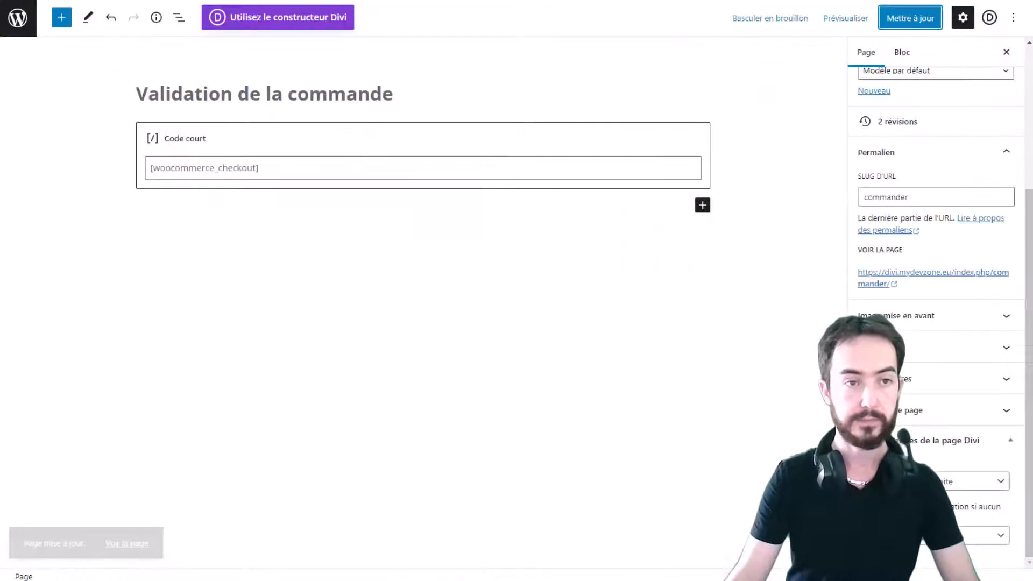
Leave the page editor, visit the live site and go through the cart to the order validation link
{"action": "left_click", "coordinate": [16, 21]}
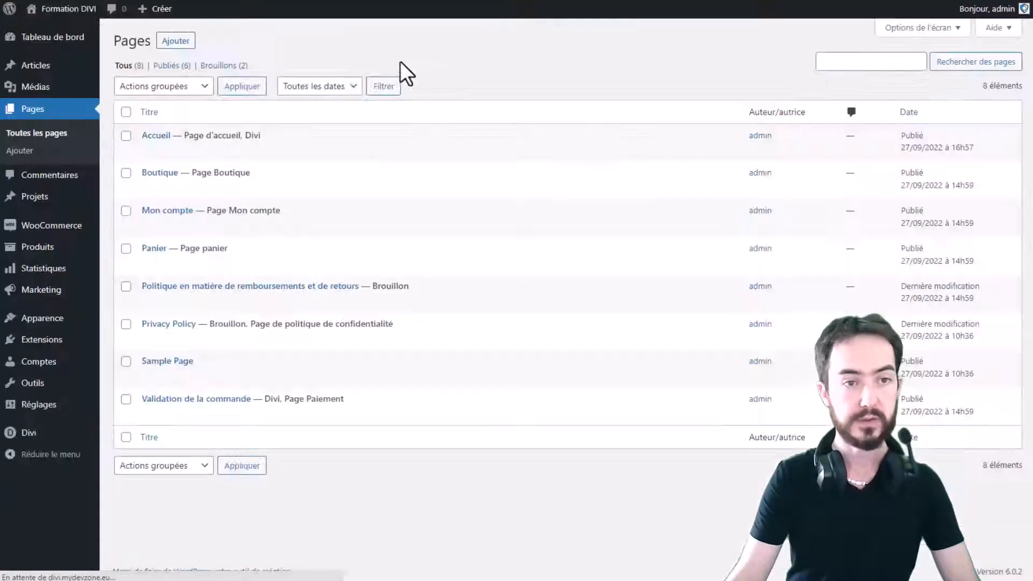
{"action": "left_click", "coordinate": [33, 10]}
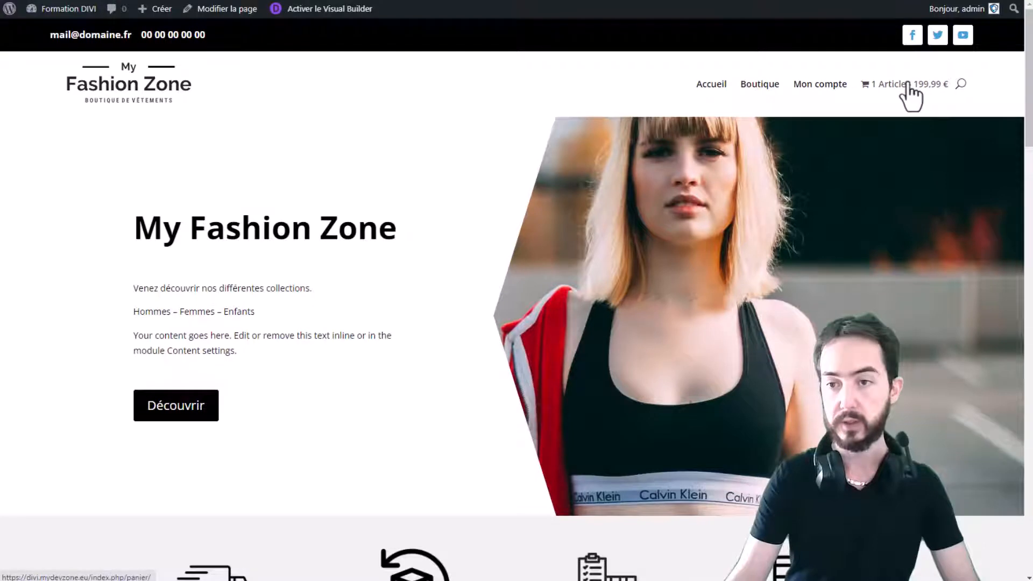
{"action": "left_click", "coordinate": [908, 83]}
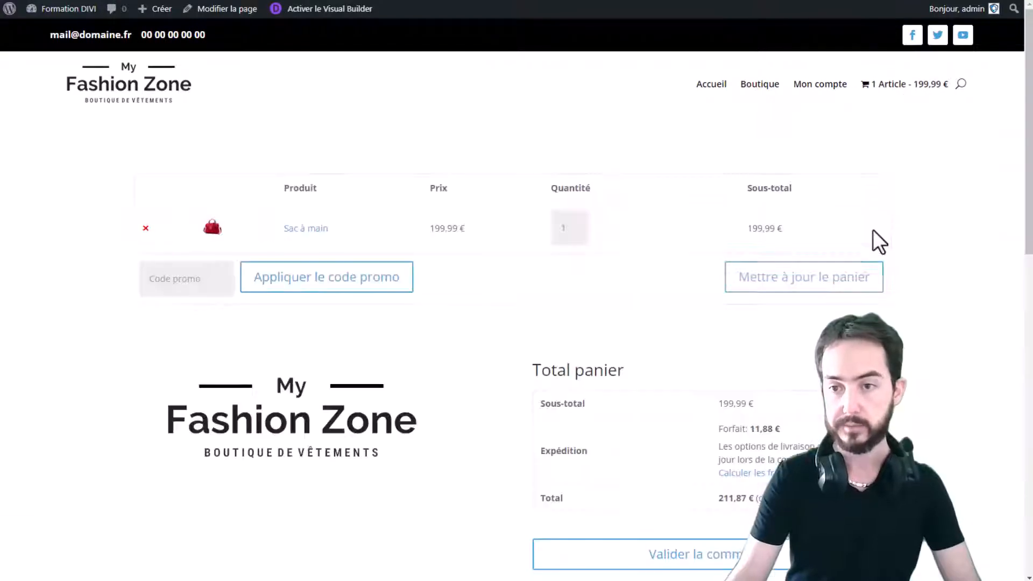
{"action": "left_click", "coordinate": [728, 561]}
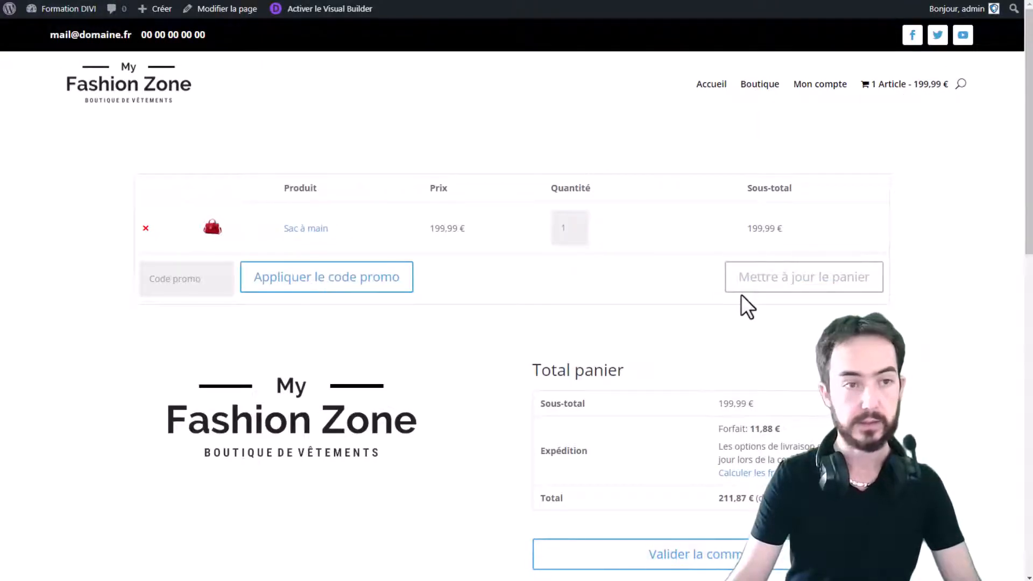
{"action": "scroll", "coordinate": [903, 412], "scroll_direction": "down", "scroll_amount": 1}
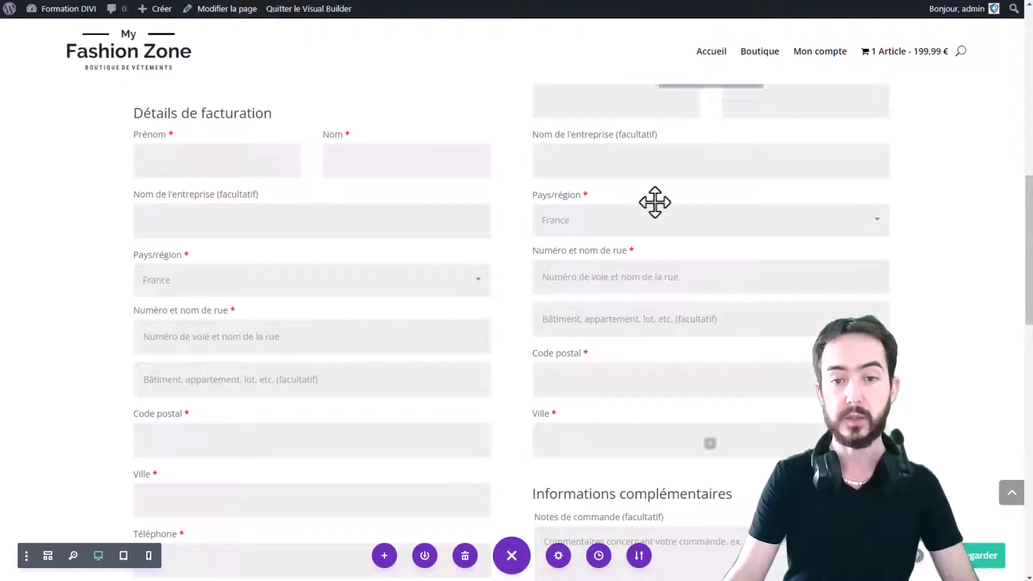
In the Visual Builder, open the style settings of the "Validation de la commande" title module and align its text left
{"action": "scroll", "coordinate": [624, 264], "scroll_direction": "up", "scroll_amount": 5}
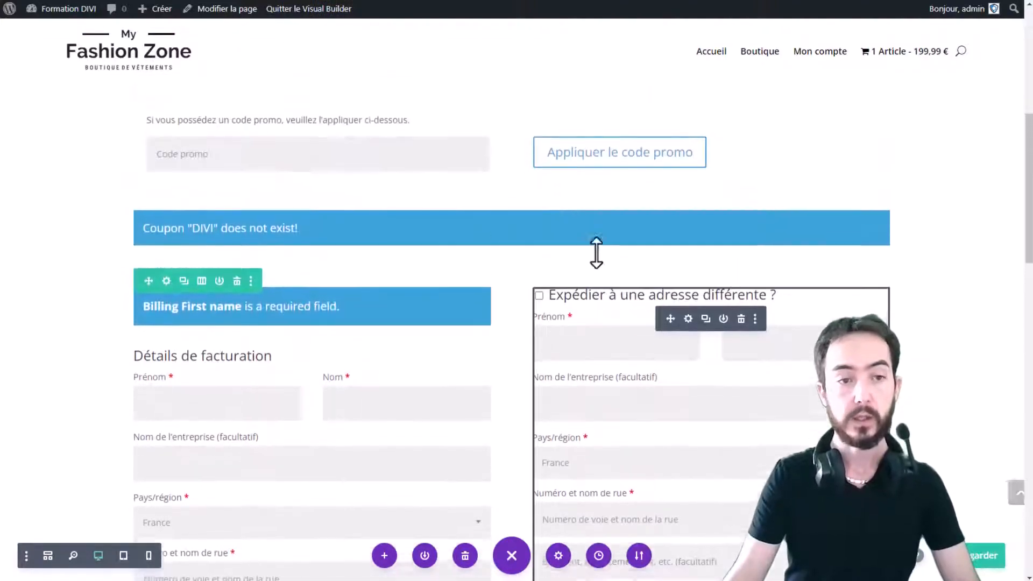
{"action": "scroll", "coordinate": [443, 248], "scroll_direction": "up", "scroll_amount": 7}
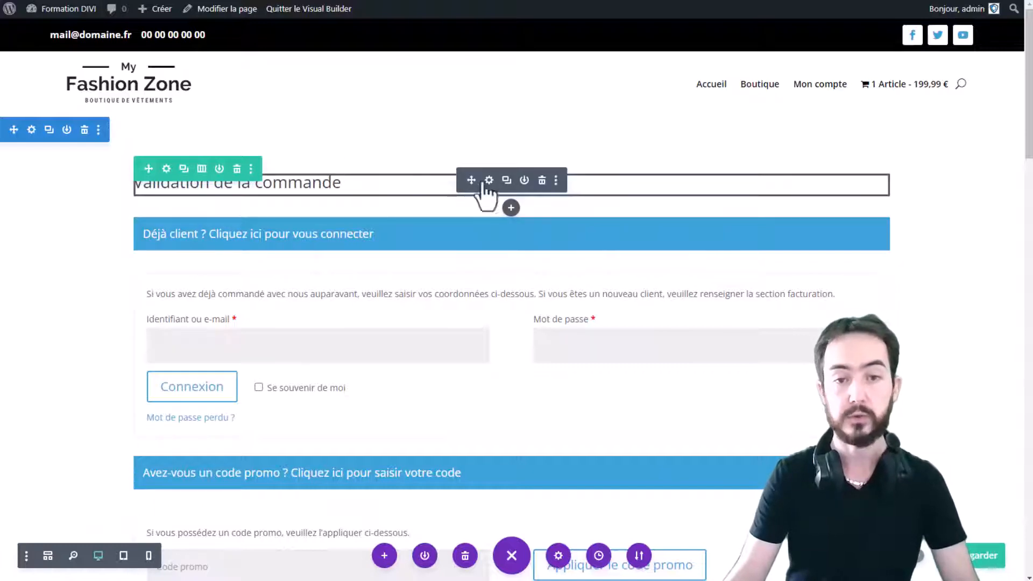
{"action": "left_click", "coordinate": [489, 180]}
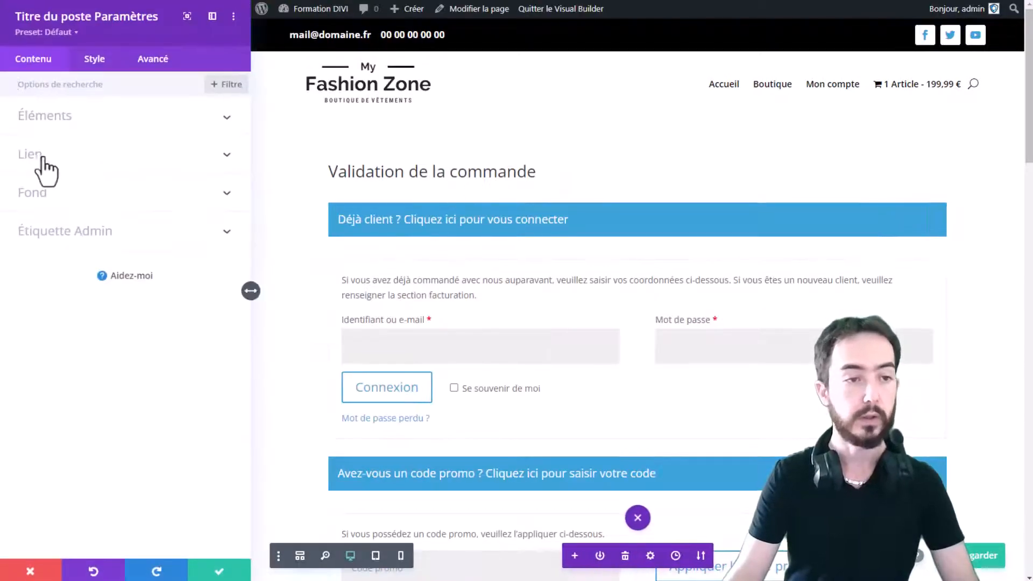
{"action": "left_click", "coordinate": [87, 63]}
{"action": "left_click", "coordinate": [78, 116]}
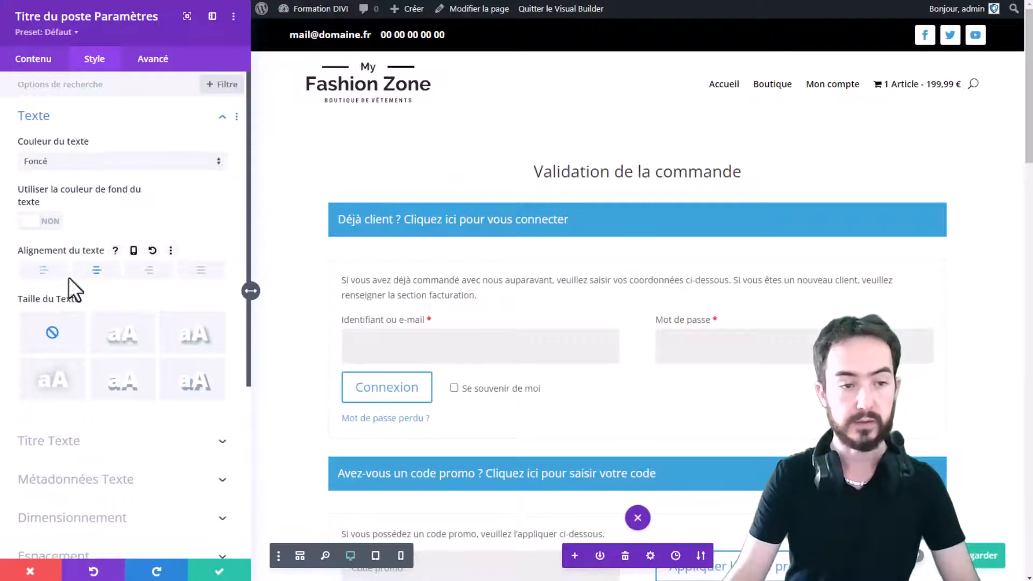
{"action": "left_click", "coordinate": [32, 270]}
Try the "Clair" text colour on the title module, and set it back to "Foncé"
{"action": "scroll", "coordinate": [138, 287], "scroll_direction": "down", "scroll_amount": 4}
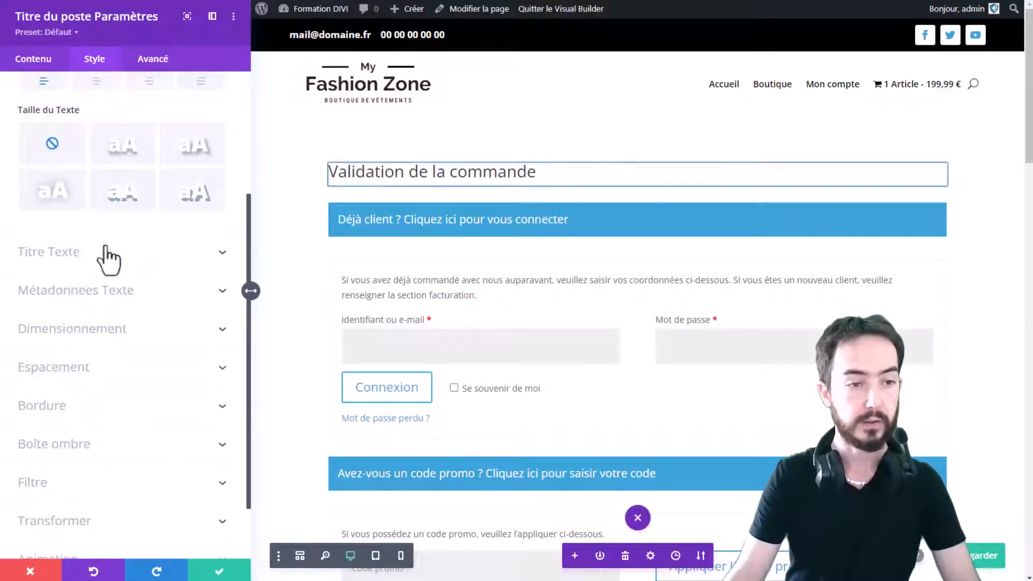
{"action": "scroll", "coordinate": [107, 259], "scroll_direction": "up", "scroll_amount": 4}
{"action": "left_click", "coordinate": [129, 172]}
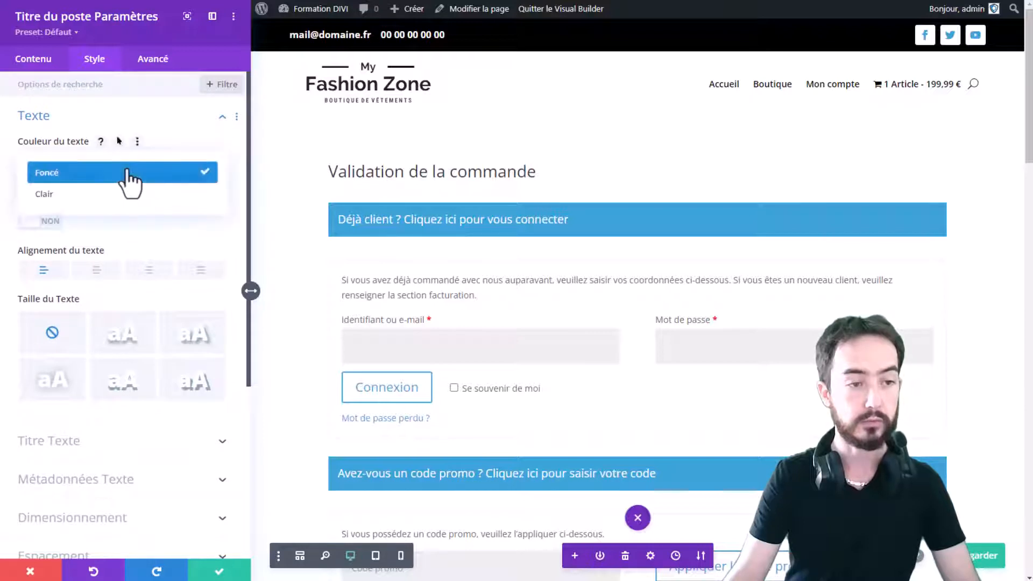
{"action": "left_click", "coordinate": [115, 194]}
{"action": "left_click", "coordinate": [115, 164]}
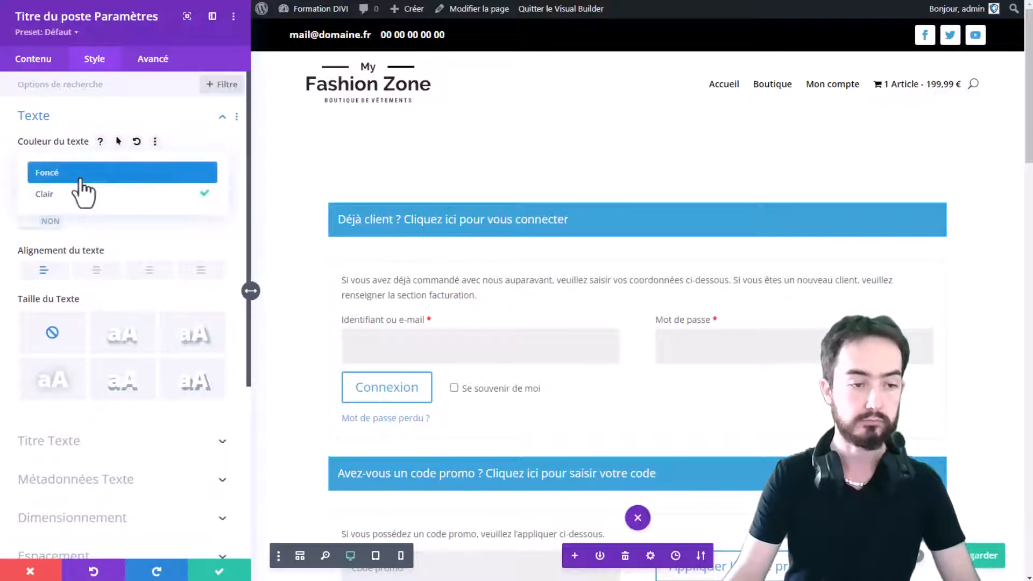
{"action": "left_click", "coordinate": [79, 178]}
In the title text styling, try yellow as the title colour and set it to black
{"action": "scroll", "coordinate": [115, 244], "scroll_direction": "down", "scroll_amount": 4}
{"action": "left_click", "coordinate": [108, 257]}
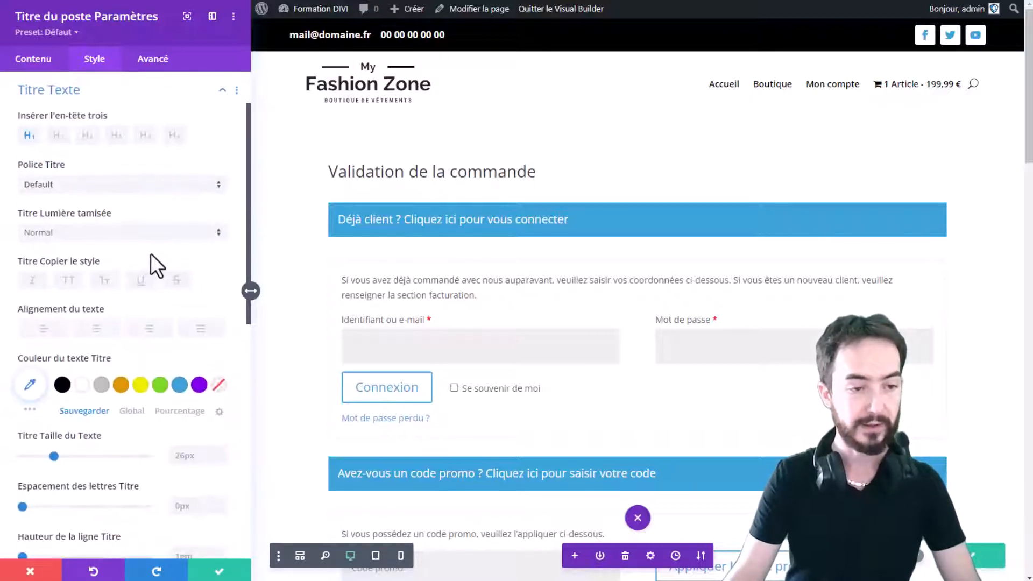
{"action": "left_click", "coordinate": [141, 384]}
{"action": "left_click", "coordinate": [62, 384]}
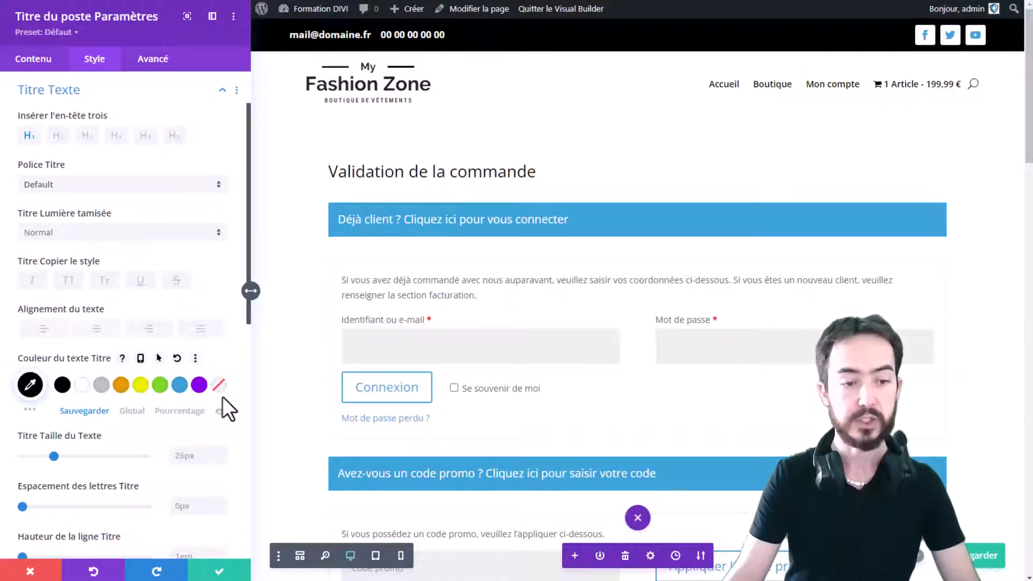
Pick the custom light grey #bcbcbc as the title's text colour, and save the title module's settings
{"action": "left_click", "coordinate": [30, 386]}
{"action": "left_click", "coordinate": [100, 408]}
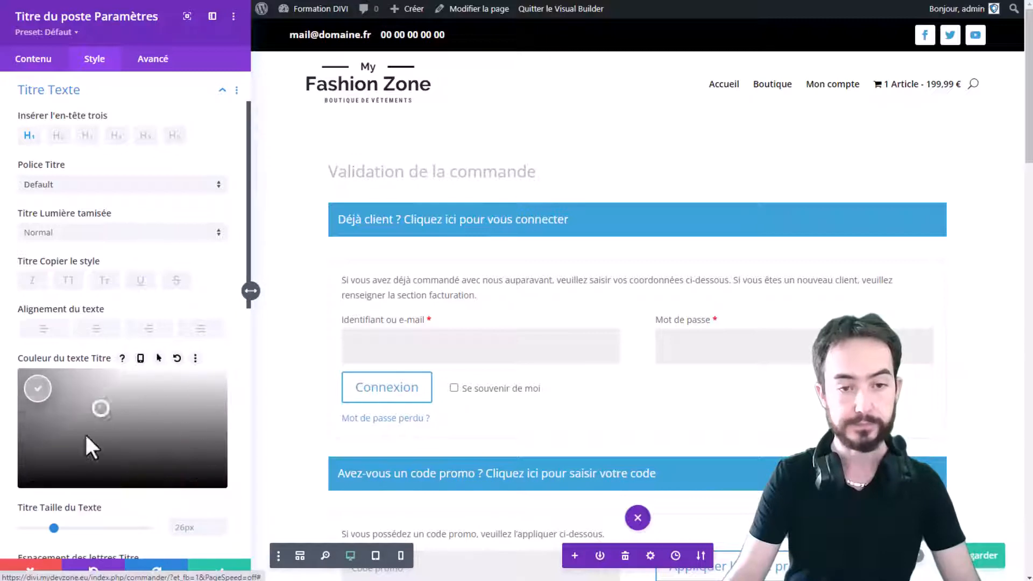
{"action": "left_click_drag", "start_coordinate": [124, 399], "coordinate": [127, 402]}
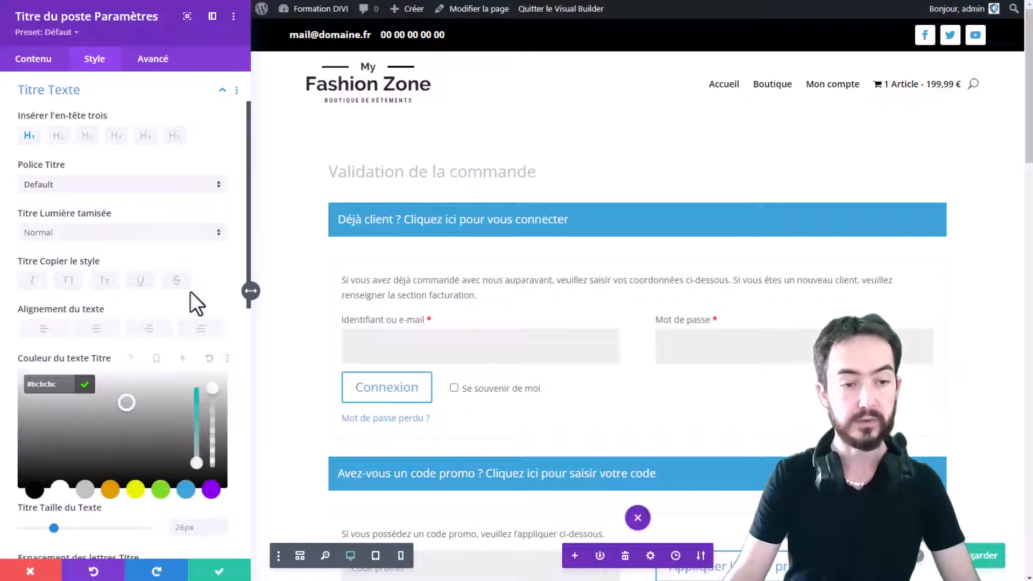
{"action": "left_click", "coordinate": [212, 286]}
{"action": "scroll", "coordinate": [398, 231], "scroll_direction": "down", "scroll_amount": 5}
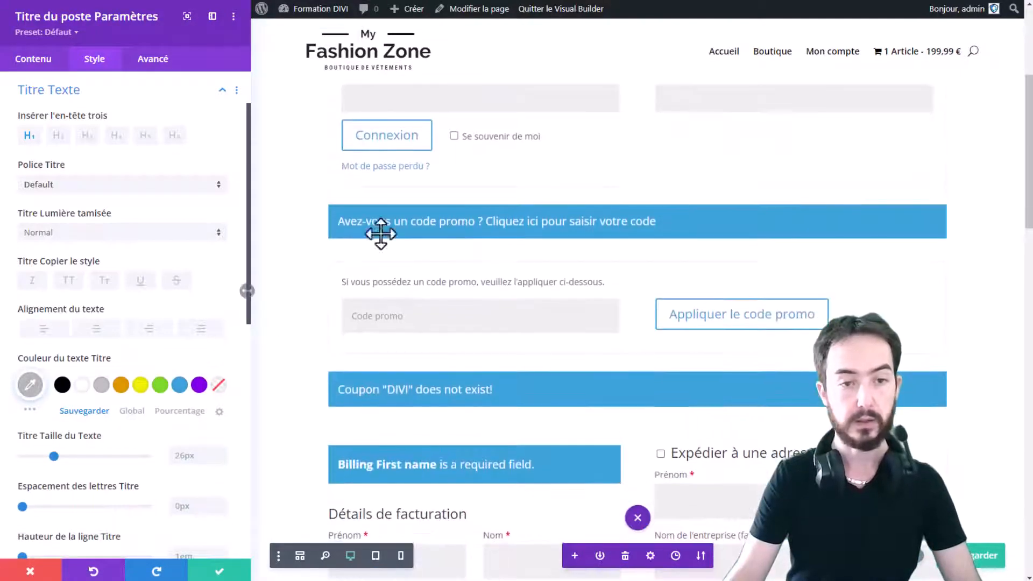
{"action": "left_click", "coordinate": [215, 575]}
Open the settings of the Woo Notice module containing the login banner, and examine its background and style options, including Field Labels
{"action": "scroll", "coordinate": [323, 410], "scroll_direction": "up", "scroll_amount": 4}
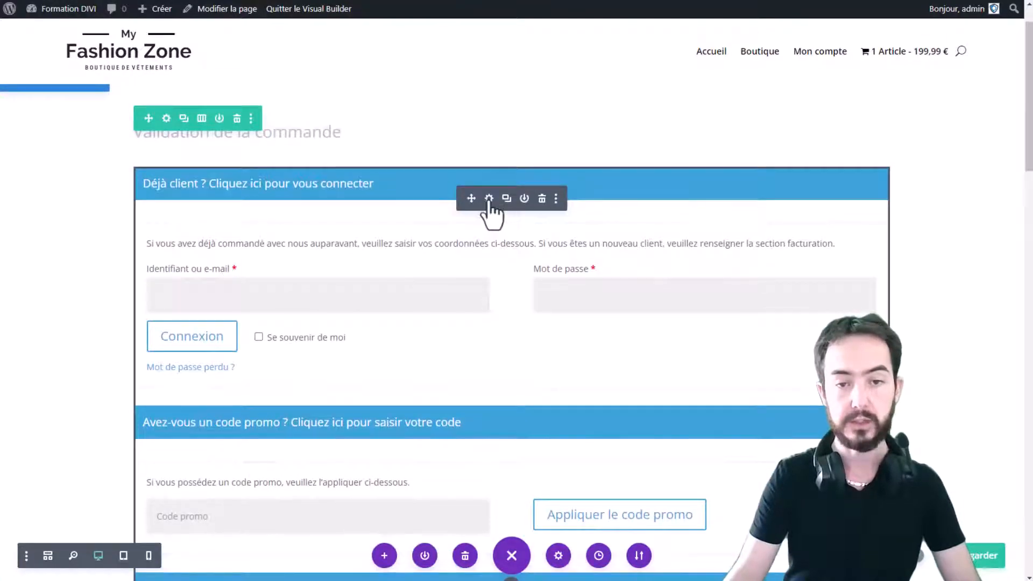
{"action": "left_click", "coordinate": [489, 199]}
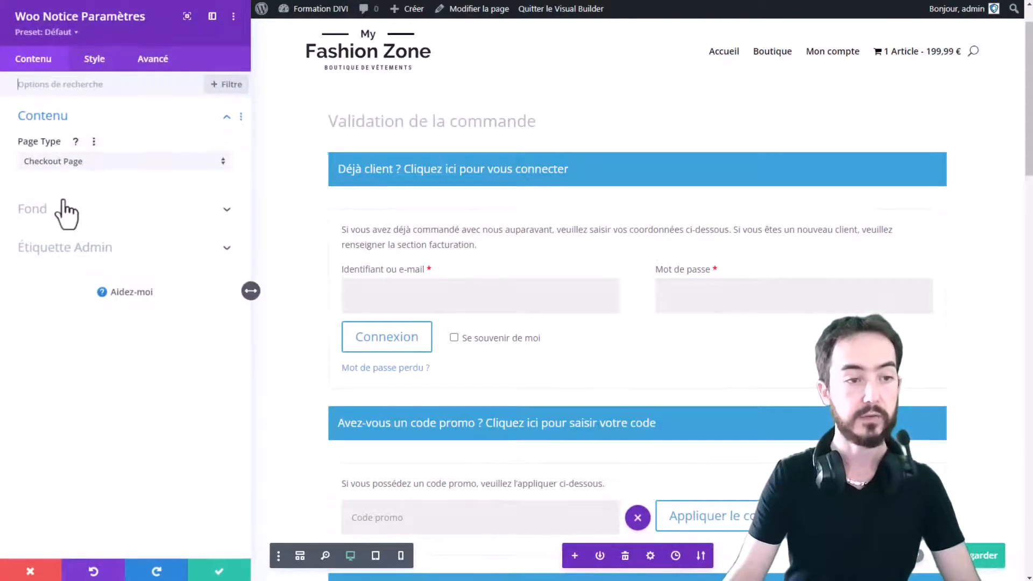
{"action": "left_click", "coordinate": [76, 209]}
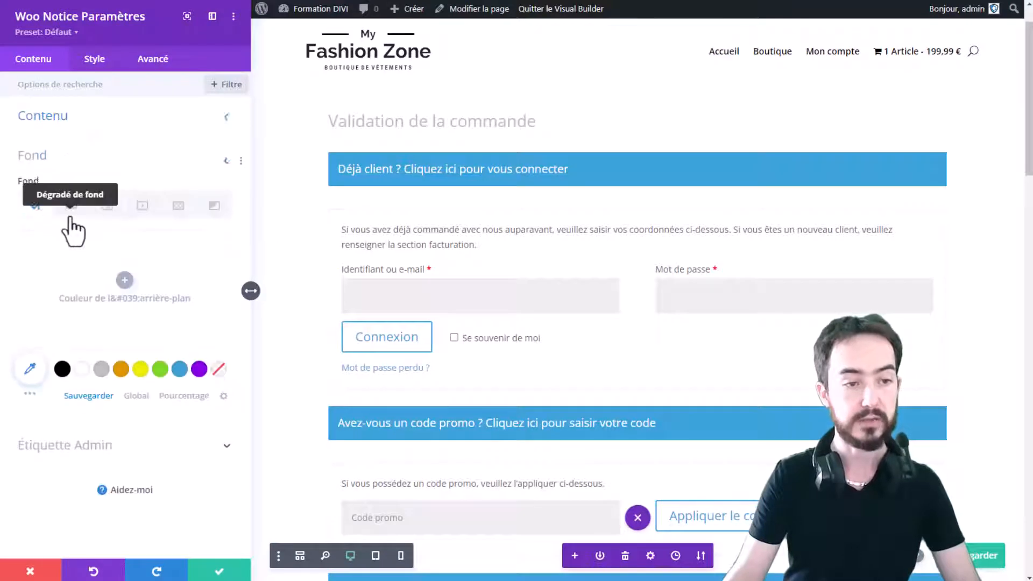
{"action": "left_click", "coordinate": [96, 60]}
{"action": "scroll", "coordinate": [137, 302], "scroll_direction": "down", "scroll_amount": 2}
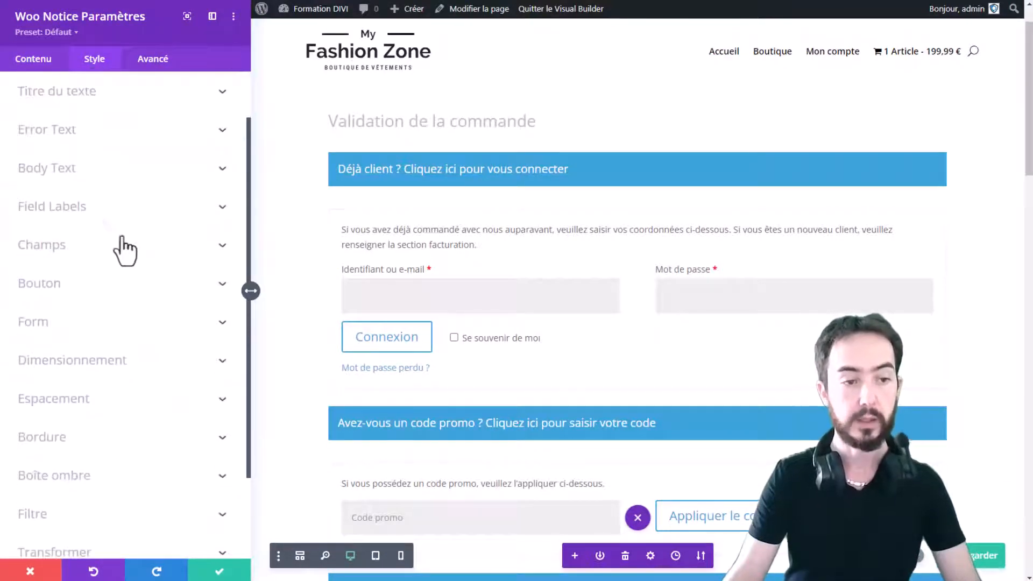
{"action": "left_click", "coordinate": [115, 219]}
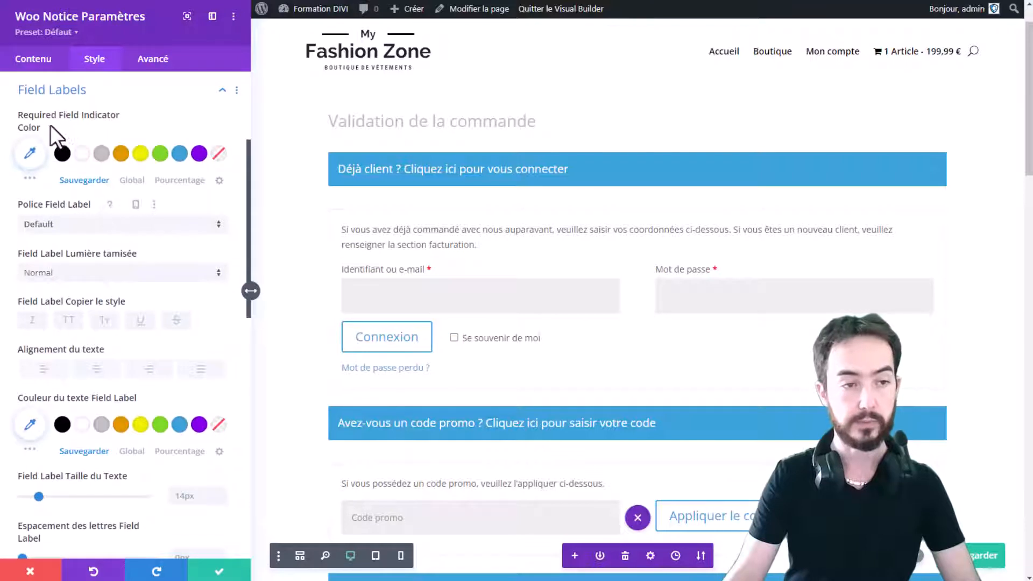
{"action": "scroll", "coordinate": [183, 160], "scroll_direction": "up", "scroll_amount": 3}
{"action": "left_click", "coordinate": [180, 275]}
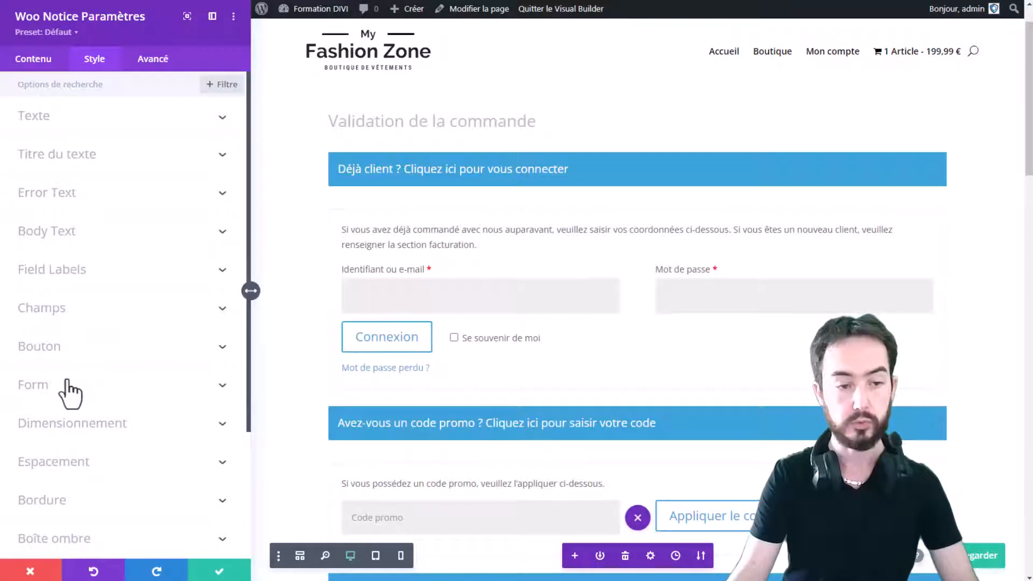
{"action": "scroll", "coordinate": [574, 348], "scroll_direction": "down", "scroll_amount": 5}
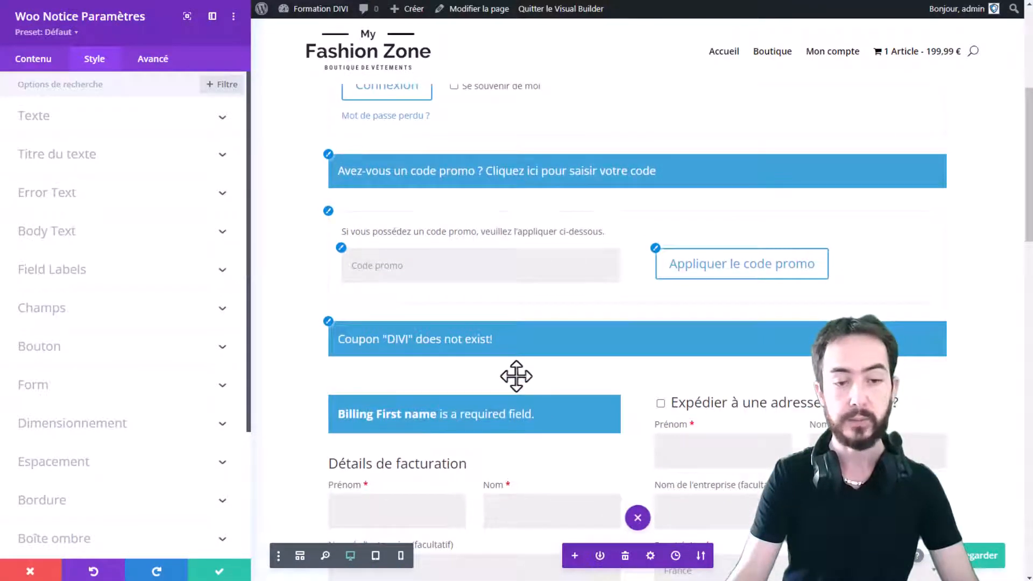
{"action": "scroll", "coordinate": [516, 376], "scroll_direction": "down", "scroll_amount": 5}
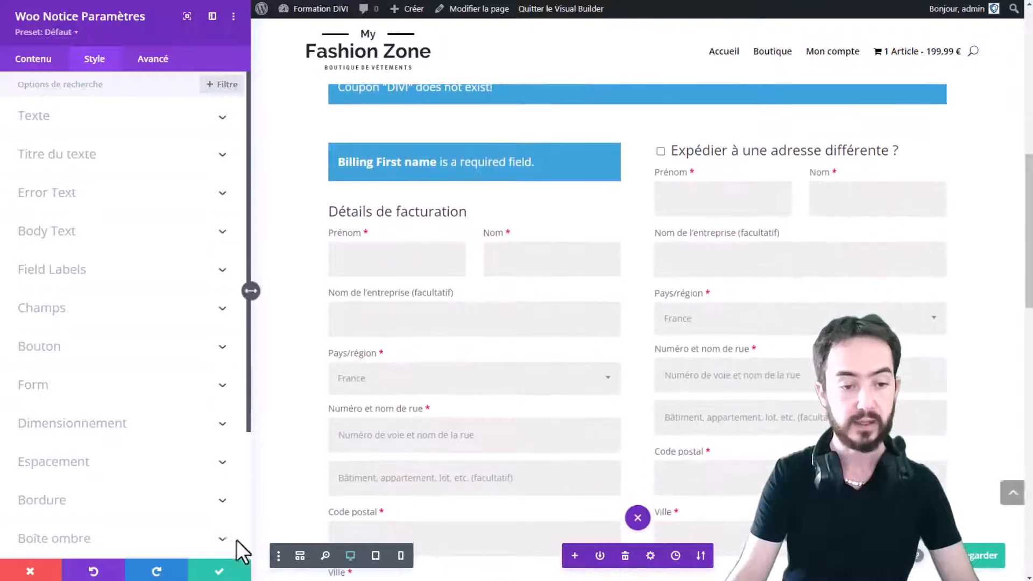
{"action": "left_click", "coordinate": [223, 570]}
Open the billing details module's Field Labels styling, and set the required field indicator colour to purple
{"action": "scroll", "coordinate": [398, 296], "scroll_direction": "down", "scroll_amount": 1}
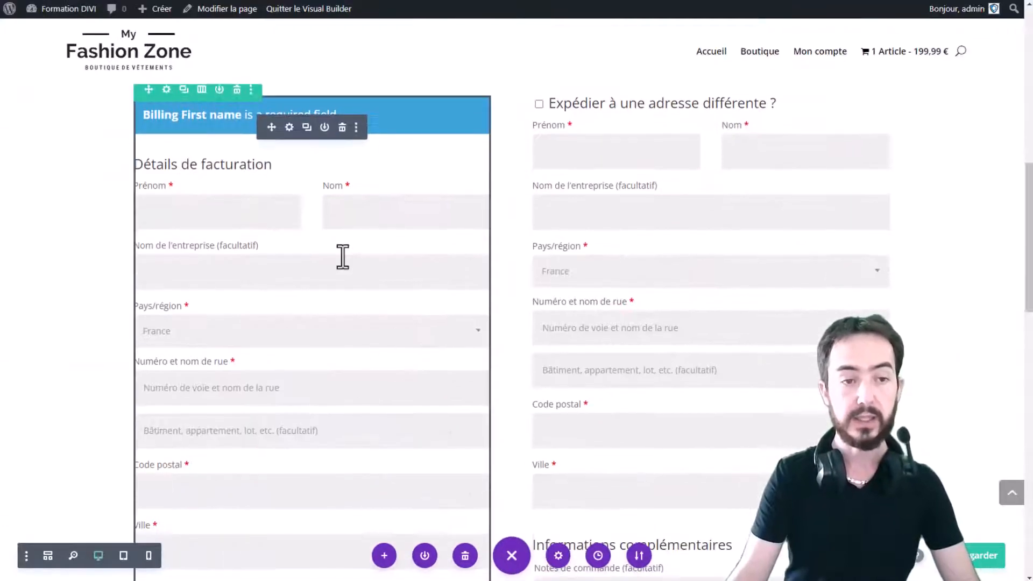
{"action": "left_click", "coordinate": [289, 127]}
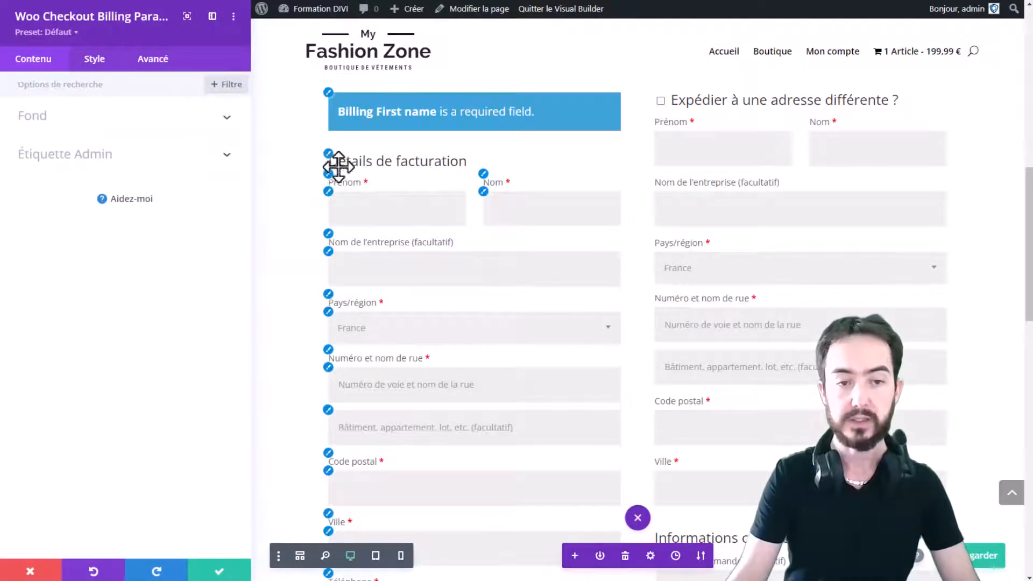
{"action": "left_click", "coordinate": [490, 180]}
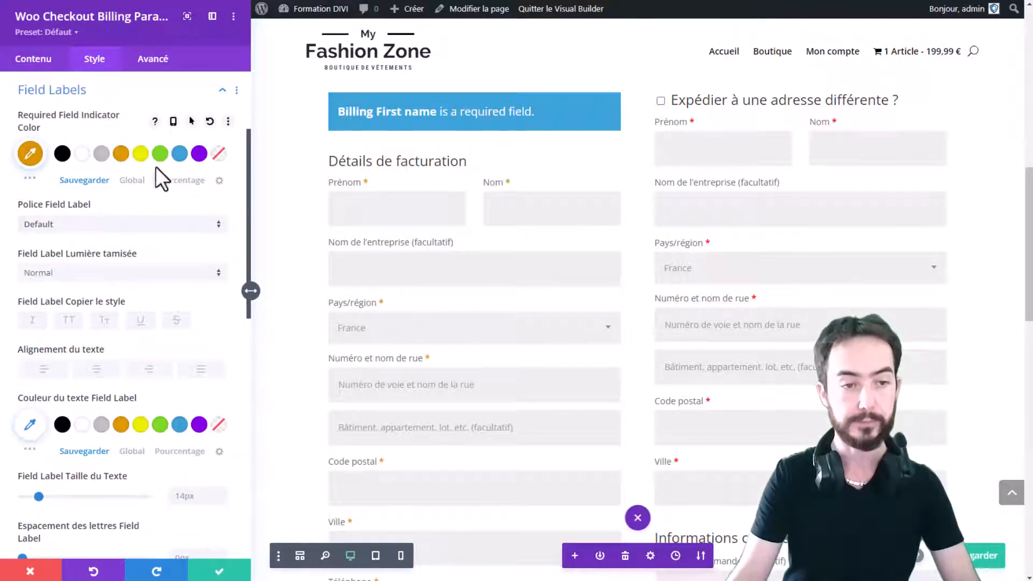
{"action": "left_click", "coordinate": [199, 153]}
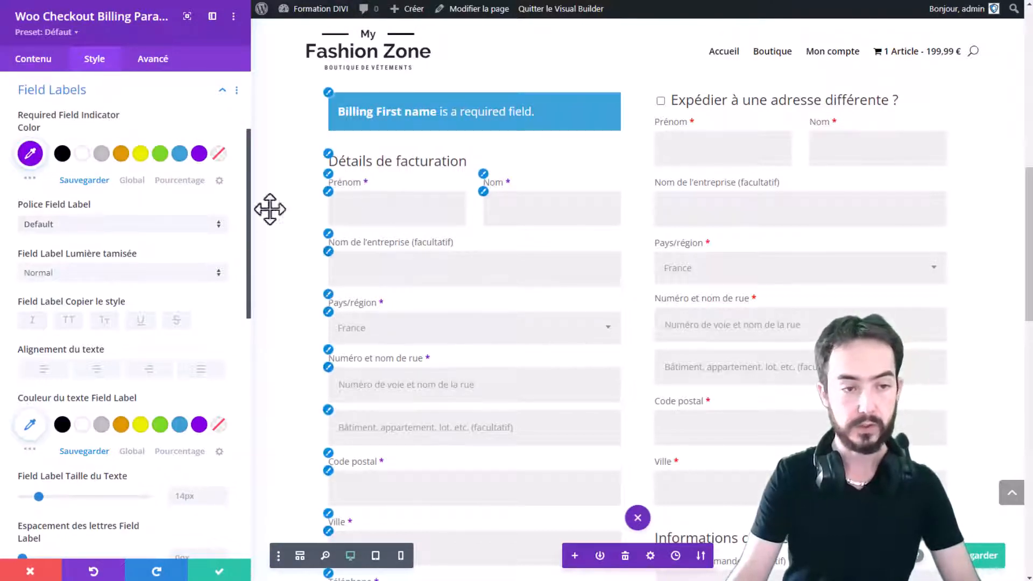
Try green and blue as the billing field labels' text colour, and set it to purple
{"action": "scroll", "coordinate": [132, 240], "scroll_direction": "down", "scroll_amount": 3}
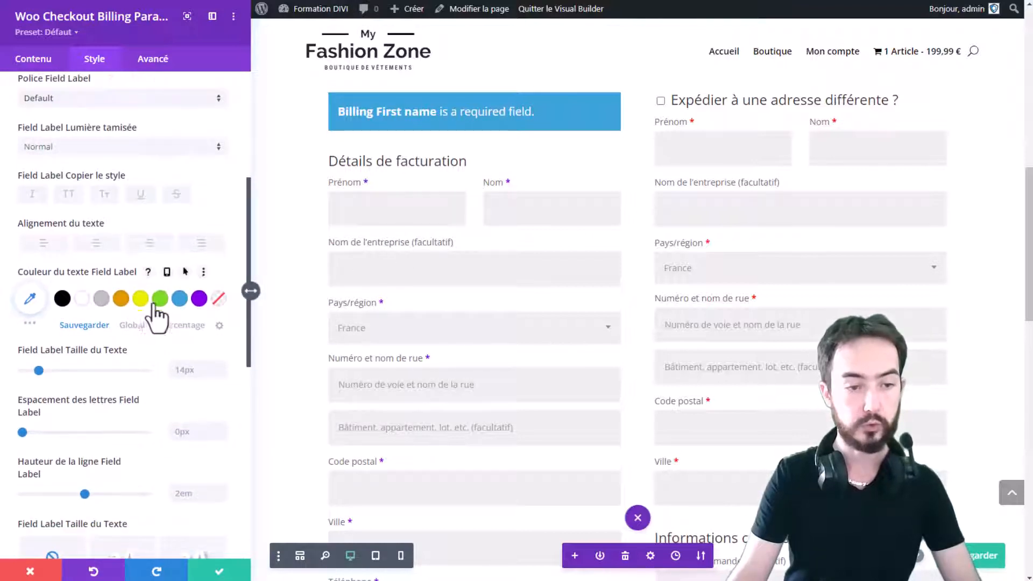
{"action": "left_click", "coordinate": [160, 300]}
{"action": "left_click", "coordinate": [180, 299]}
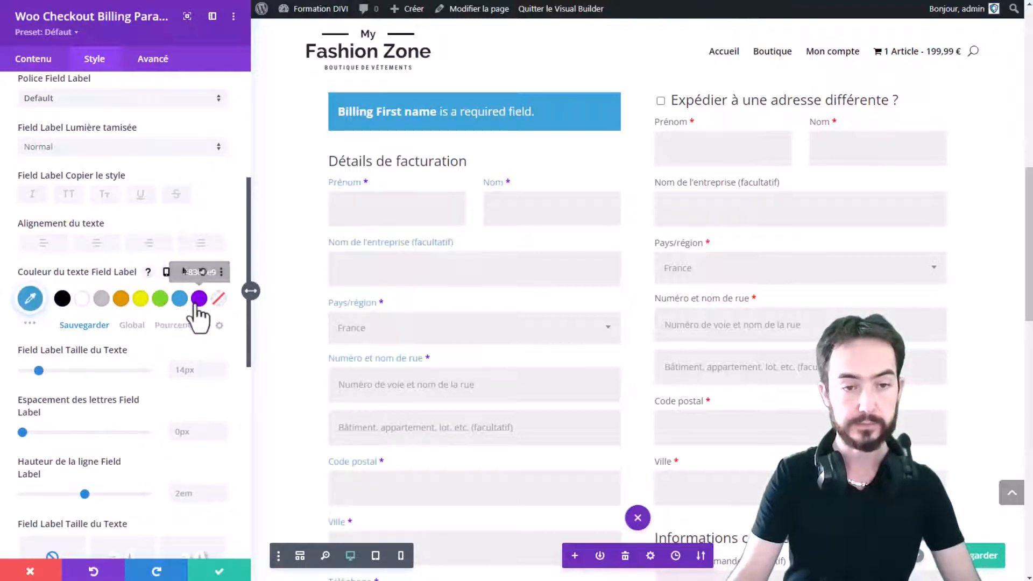
{"action": "left_click", "coordinate": [198, 302]}
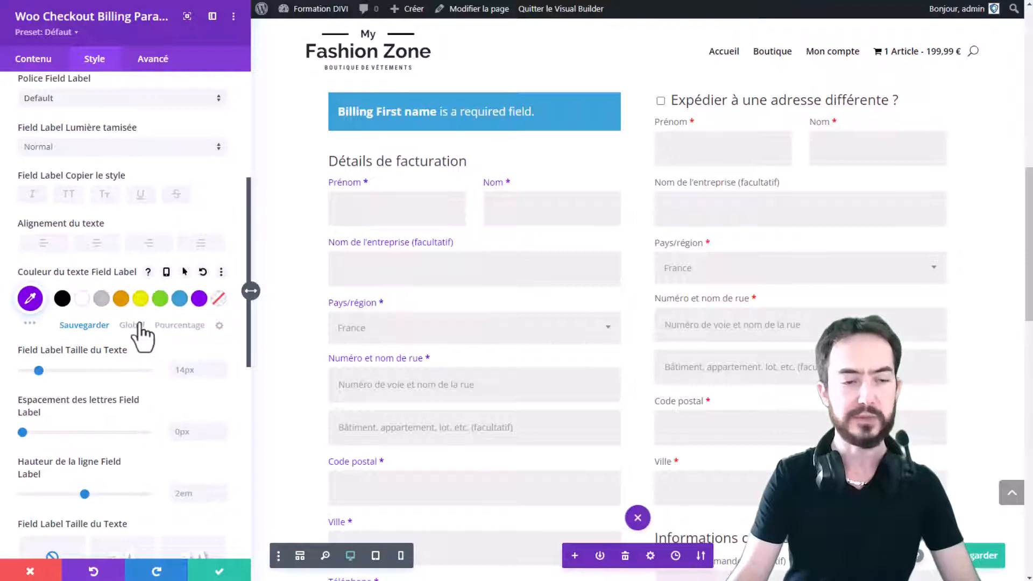
{"action": "scroll", "coordinate": [154, 349], "scroll_direction": "down", "scroll_amount": 3}
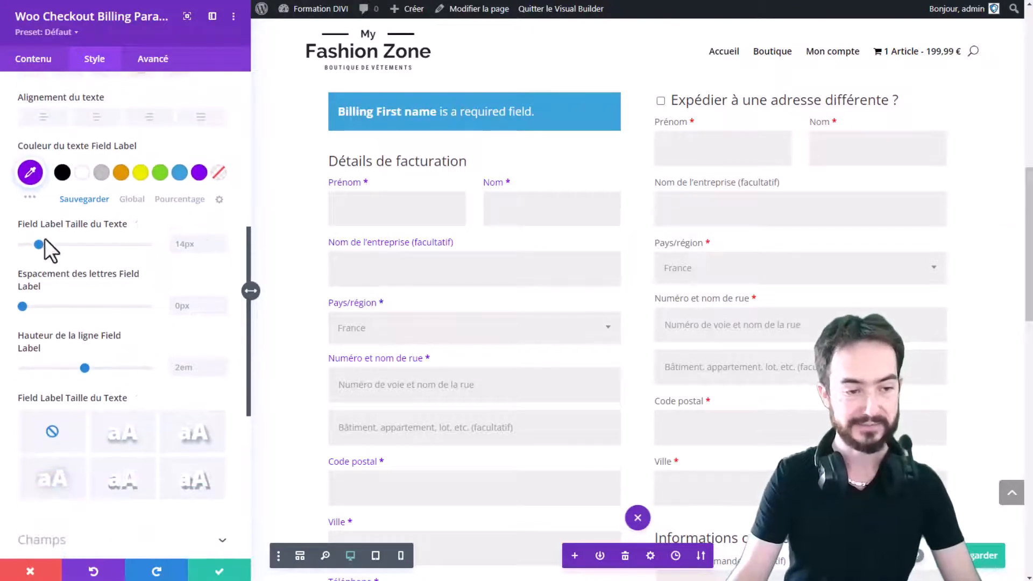
{"action": "left_click_drag", "start_coordinate": [39, 245], "coordinate": [39, 248]}
{"action": "scroll", "coordinate": [46, 254], "scroll_direction": "down", "scroll_amount": 5}
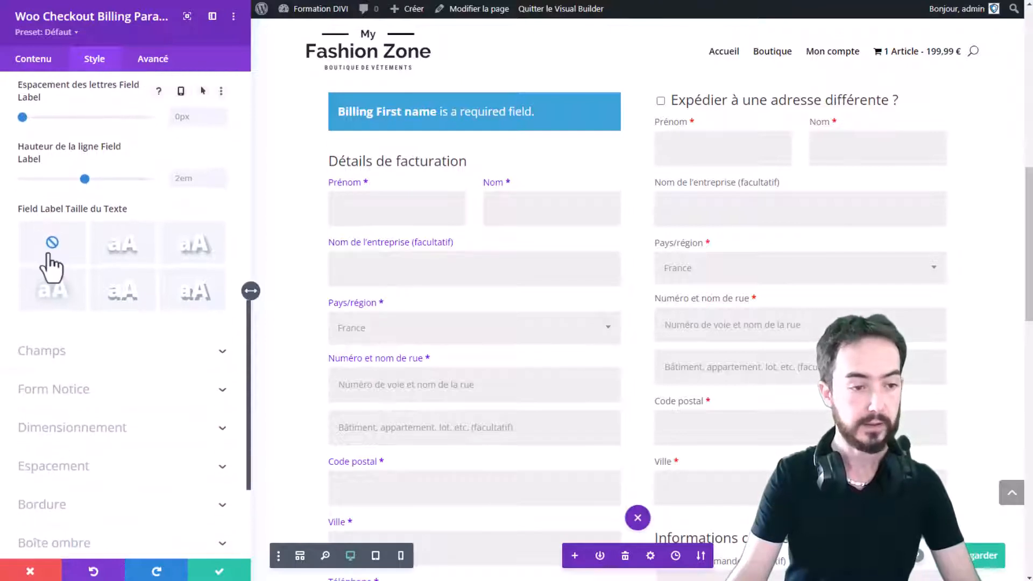
In the billing module's Champs styling, try orange and yellow as the placeholder colour, and set it to blue
{"action": "left_click", "coordinate": [100, 229]}
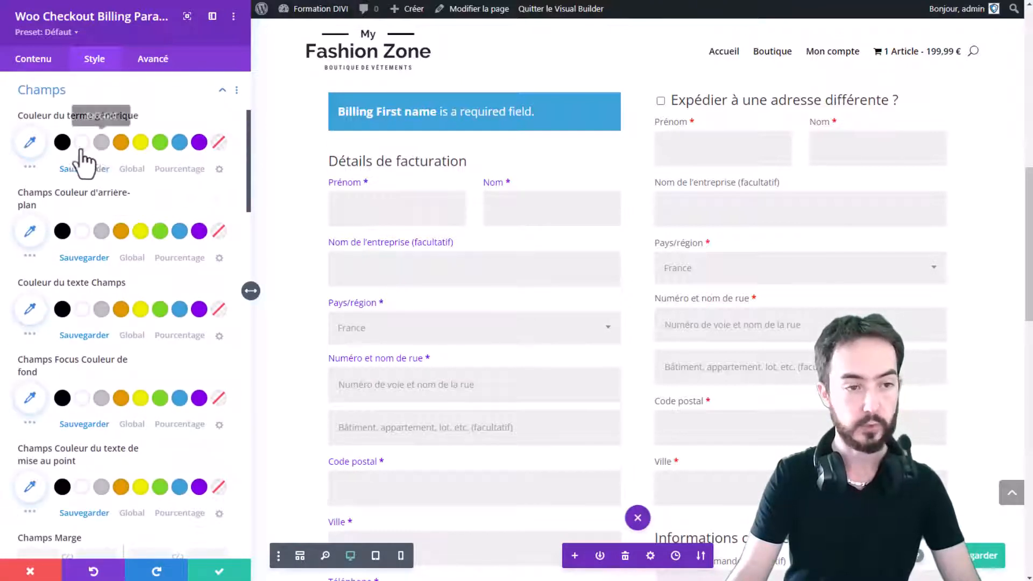
{"action": "left_click", "coordinate": [119, 143]}
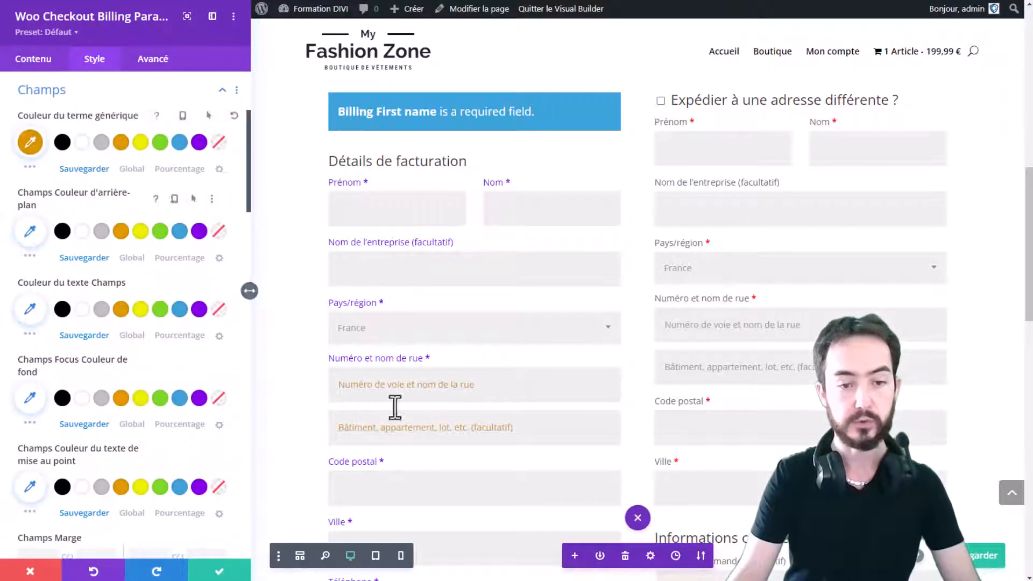
{"action": "left_click", "coordinate": [141, 142]}
{"action": "left_click", "coordinate": [179, 142]}
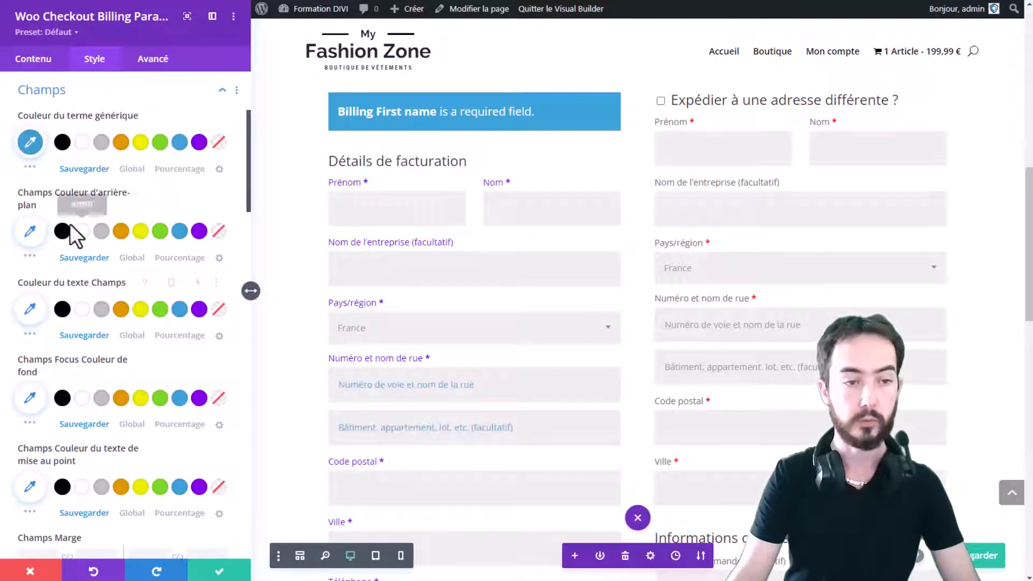
Try green, white and black as the billing fields' background colour, and set it to grey
{"action": "left_click", "coordinate": [160, 231]}
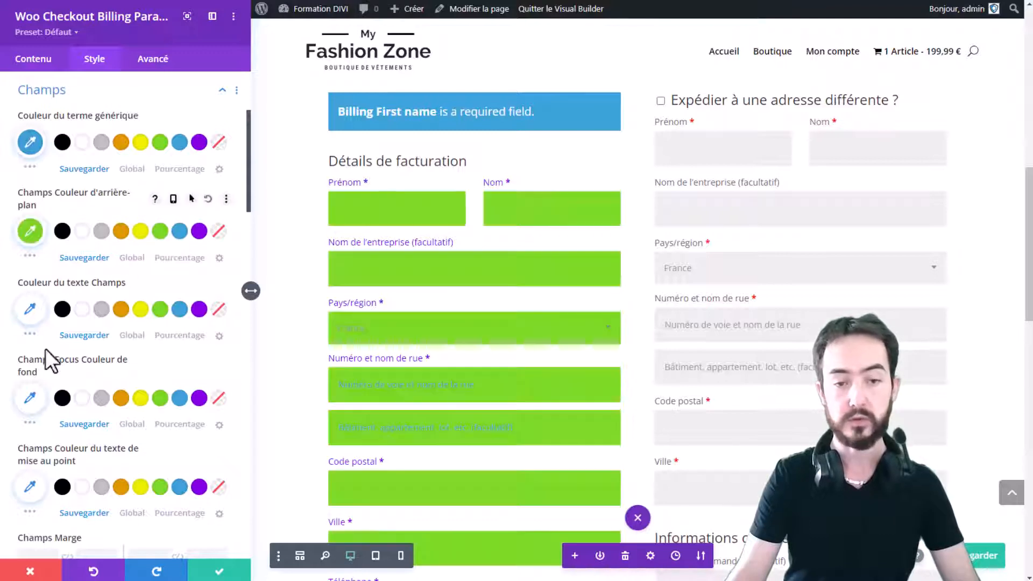
{"action": "left_click", "coordinate": [82, 233]}
{"action": "left_click", "coordinate": [62, 232]}
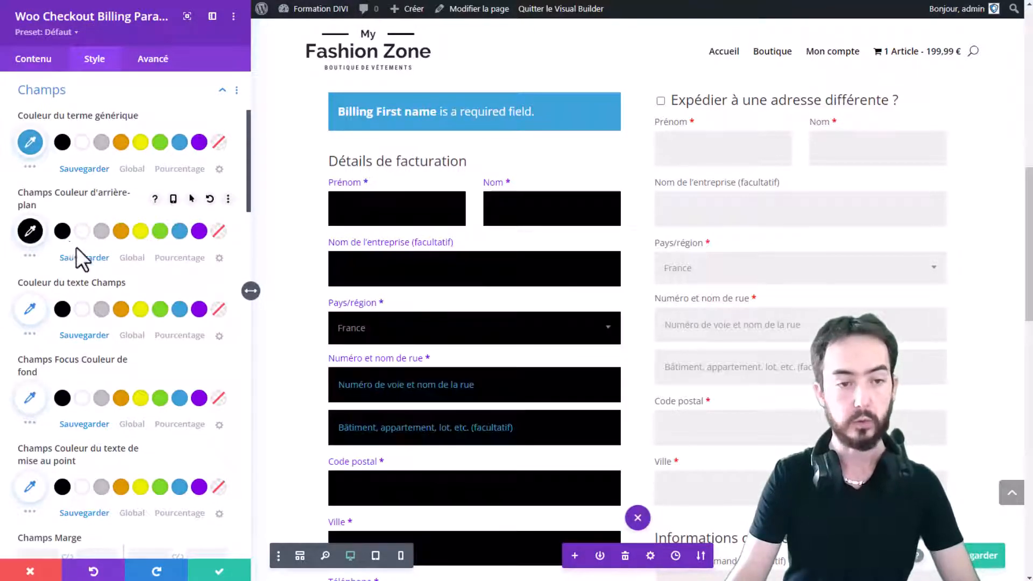
{"action": "left_click", "coordinate": [101, 230]}
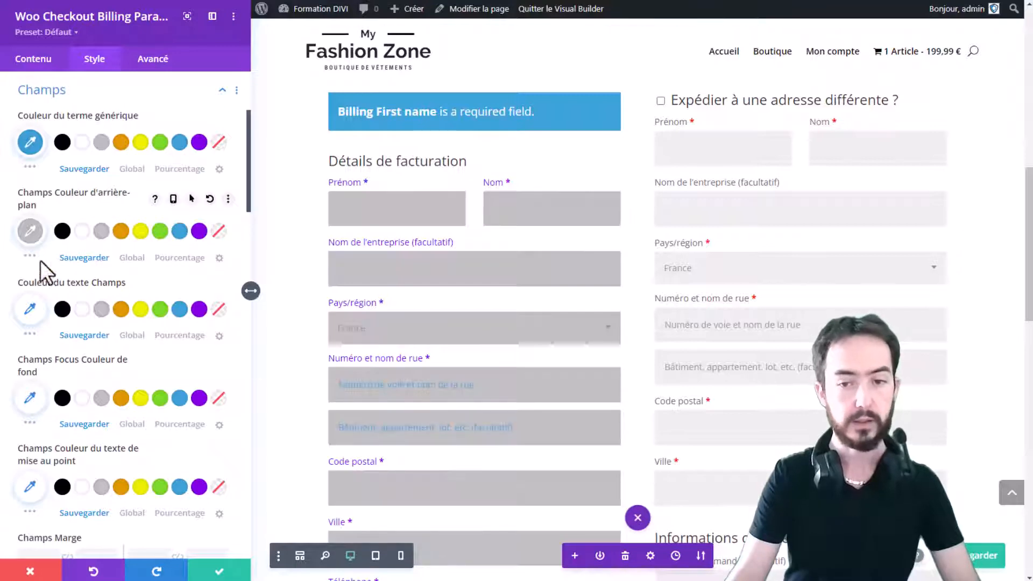
Try 16px as the billing fields' text size, and reduce it to a size below 14px
{"action": "scroll", "coordinate": [75, 202], "scroll_direction": "down", "scroll_amount": 1}
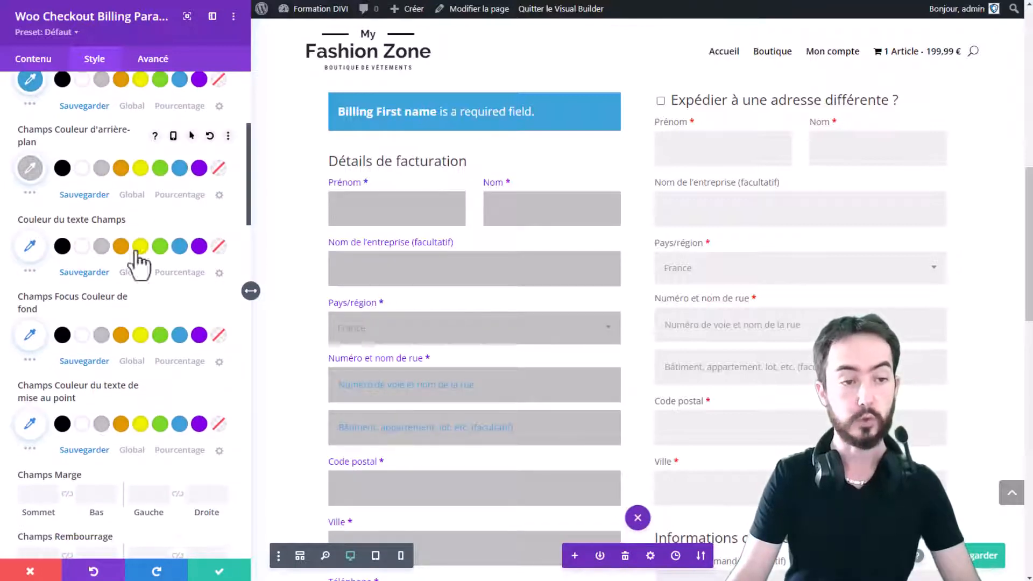
{"action": "scroll", "coordinate": [124, 242], "scroll_direction": "down", "scroll_amount": 1}
{"action": "scroll", "coordinate": [153, 215], "scroll_direction": "down", "scroll_amount": 3}
{"action": "scroll", "coordinate": [102, 242], "scroll_direction": "down", "scroll_amount": 6}
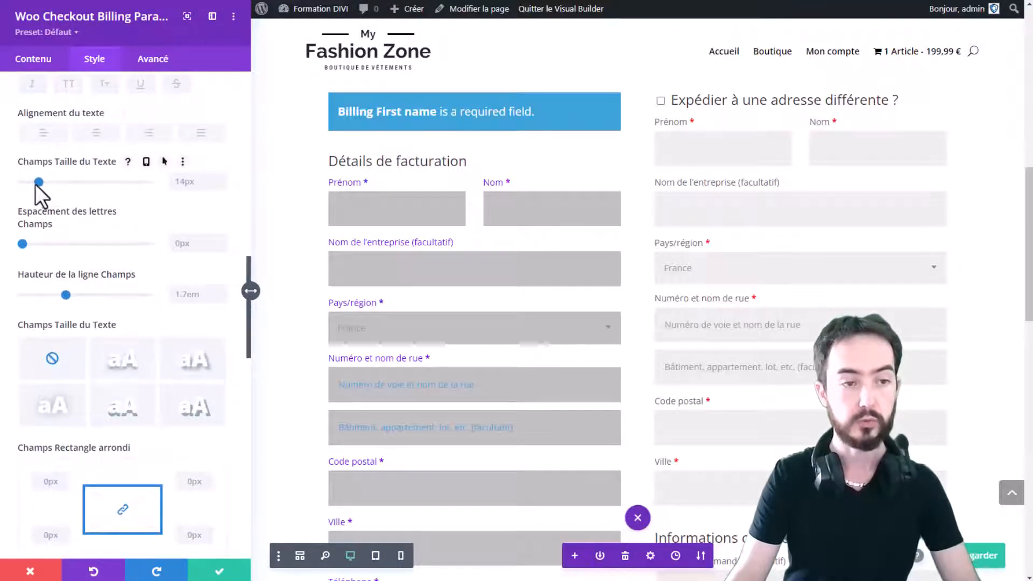
{"action": "left_click_drag", "start_coordinate": [37, 182], "coordinate": [41, 182]}
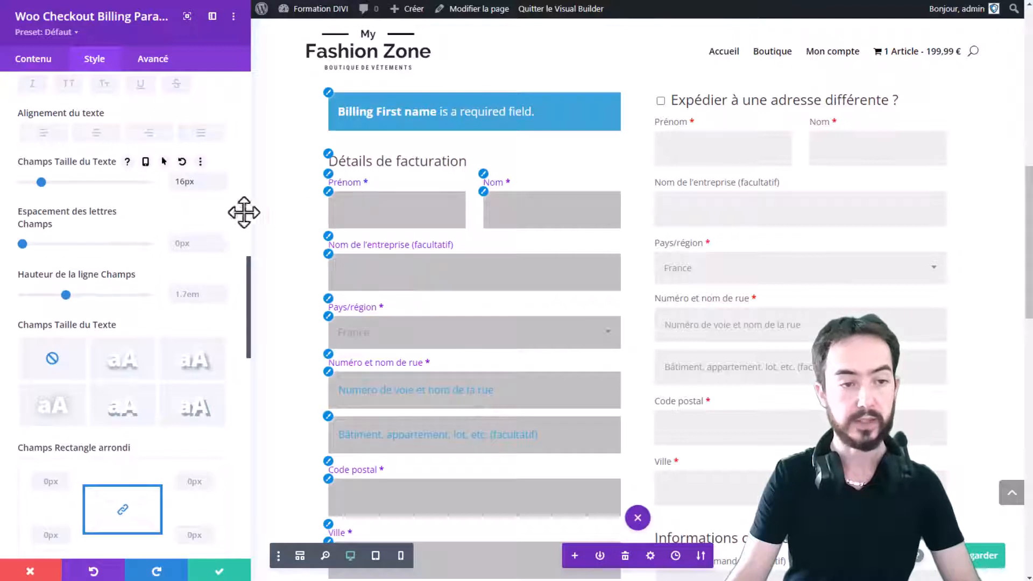
{"action": "left_click_drag", "start_coordinate": [45, 185], "coordinate": [38, 182]}
In the Form Notice styling, set the notice's background colour to green and, after trying grey, its text colour to blue
{"action": "scroll", "coordinate": [76, 216], "scroll_direction": "down", "scroll_amount": 5}
{"action": "scroll", "coordinate": [108, 216], "scroll_direction": "down", "scroll_amount": 10}
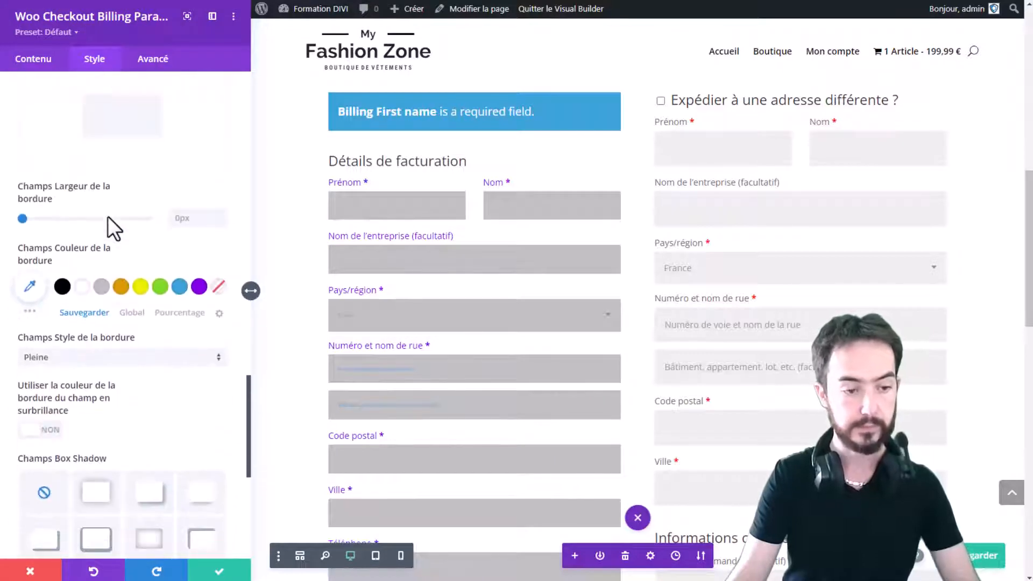
{"action": "scroll", "coordinate": [108, 216], "scroll_direction": "down", "scroll_amount": 1}
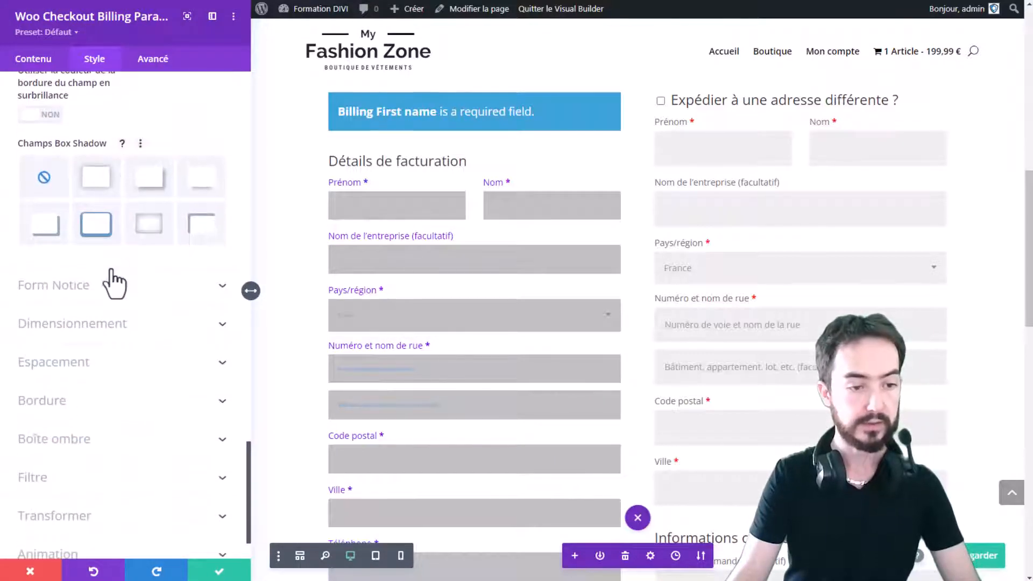
{"action": "left_click", "coordinate": [105, 293]}
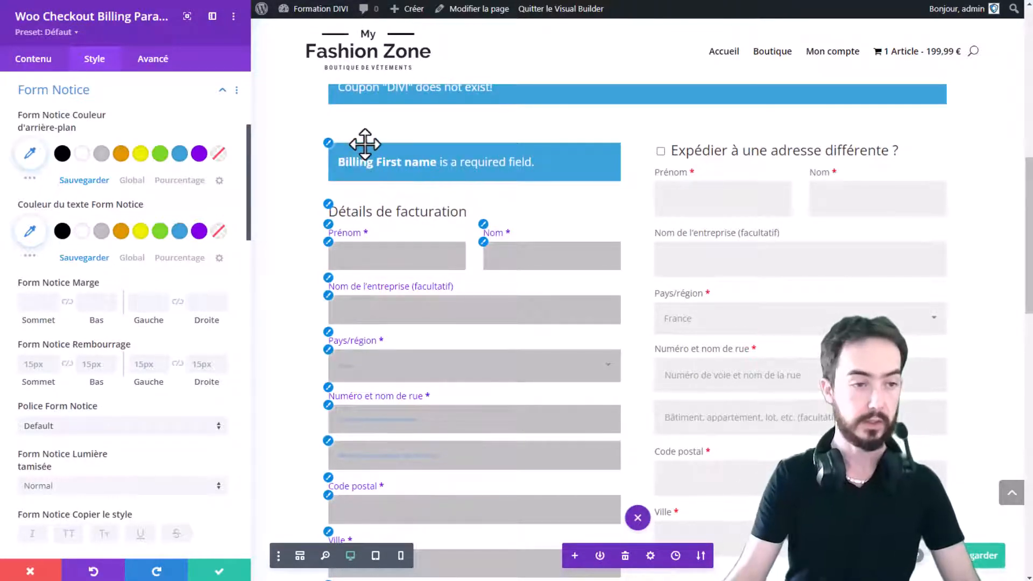
{"action": "left_click", "coordinate": [160, 154]}
{"action": "left_click", "coordinate": [100, 233]}
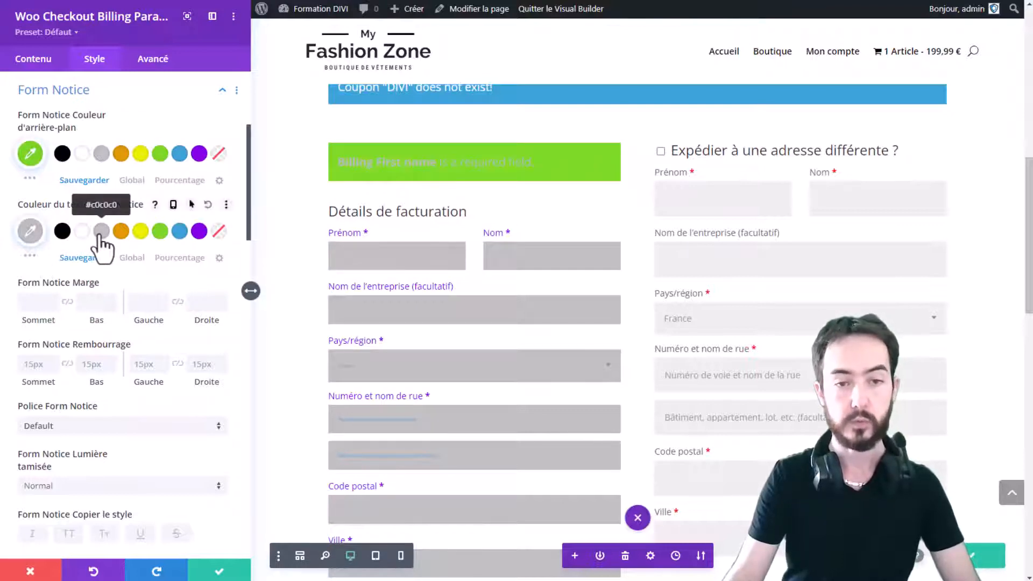
{"action": "left_click", "coordinate": [179, 231]}
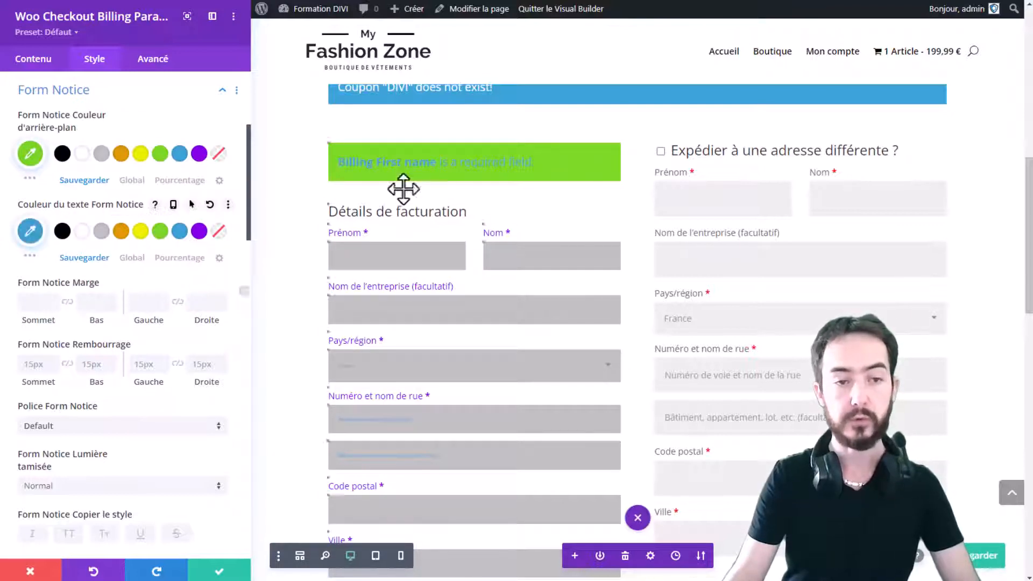
{"action": "scroll", "coordinate": [616, 235], "scroll_direction": "down", "scroll_amount": 7}
{"action": "scroll", "coordinate": [614, 222], "scroll_direction": "down", "scroll_amount": 2}
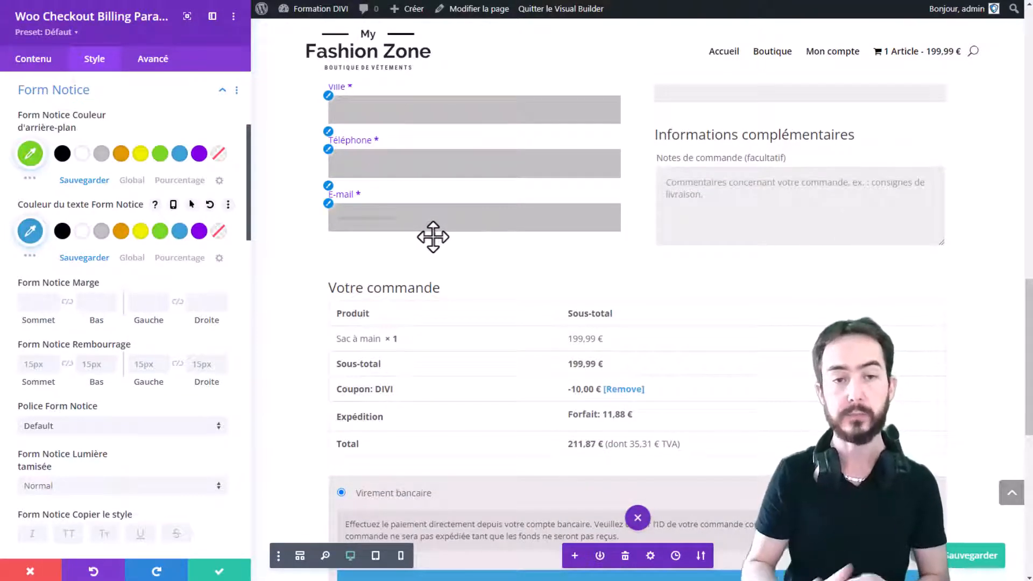
Discard the unsaved style changes made to the billing module and close its settings
{"action": "scroll", "coordinate": [474, 221], "scroll_direction": "up", "scroll_amount": 8}
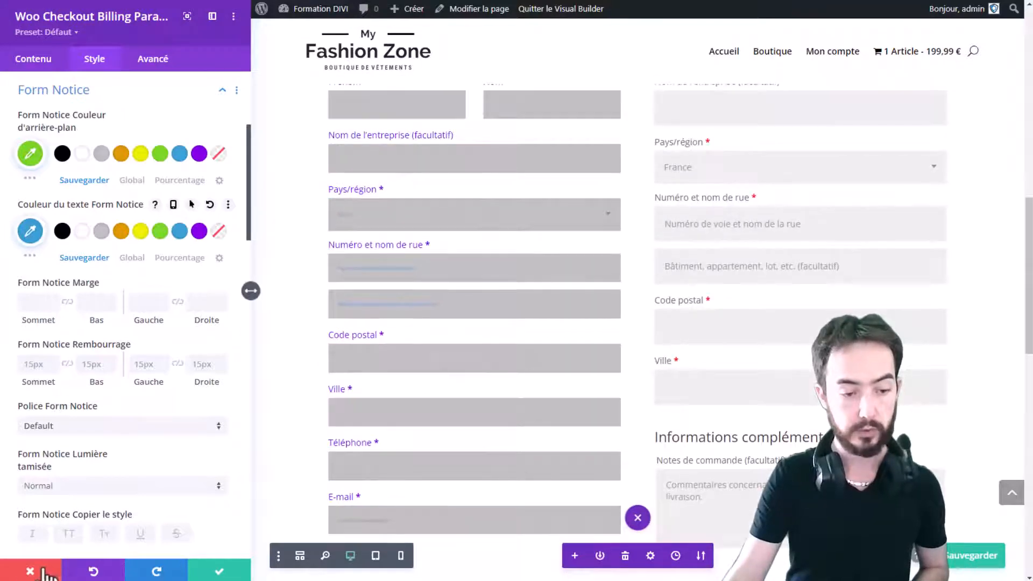
{"action": "left_click", "coordinate": [57, 570]}
Change the row holding the billing and shipping forms to a single-column layout and review the stacked forms
{"action": "scroll", "coordinate": [526, 305], "scroll_direction": "up", "scroll_amount": 6}
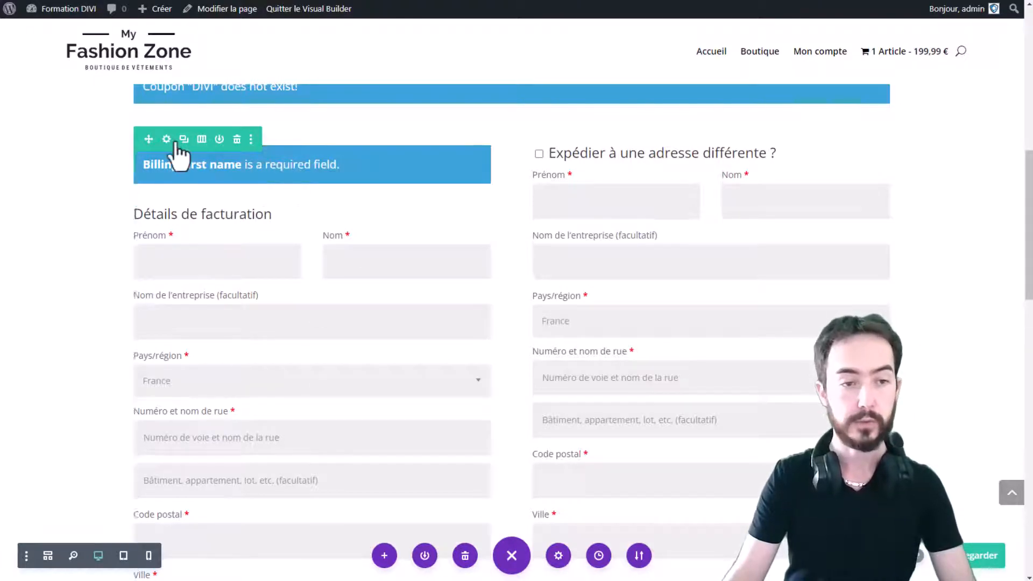
{"action": "left_click", "coordinate": [200, 140]}
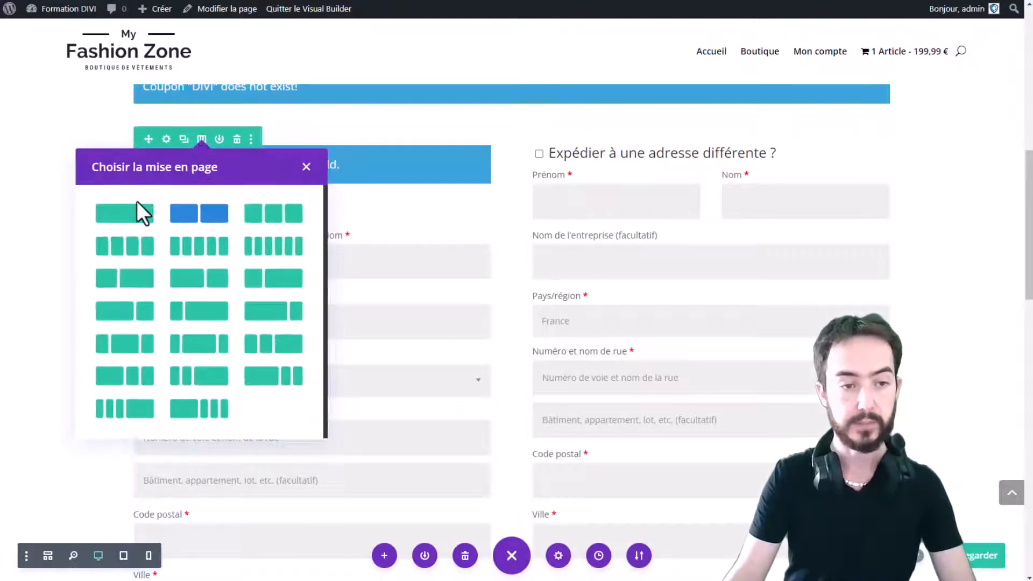
{"action": "left_click", "coordinate": [107, 218]}
{"action": "scroll", "coordinate": [337, 188], "scroll_direction": "down", "scroll_amount": 3}
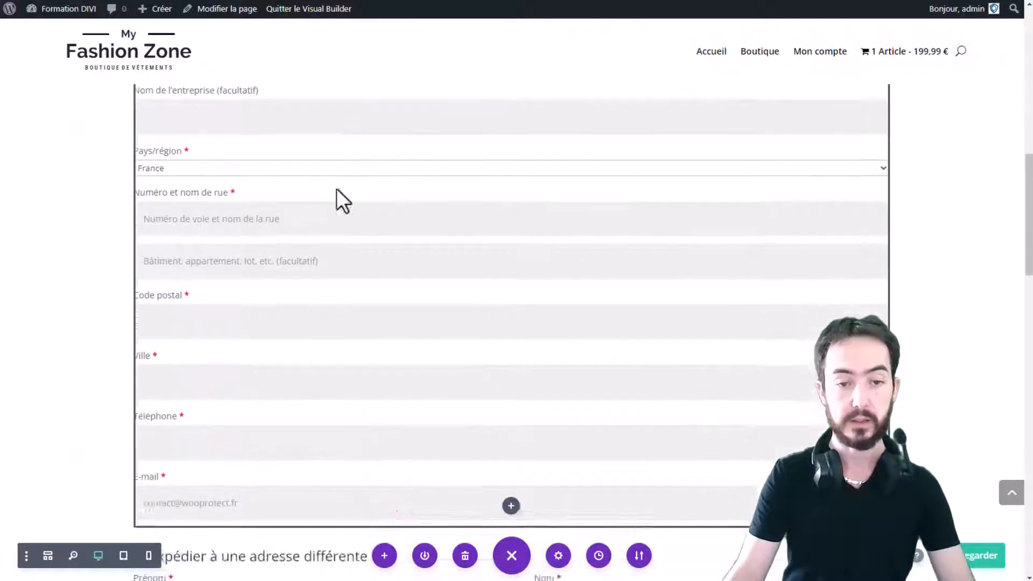
{"action": "scroll", "coordinate": [339, 190], "scroll_direction": "down", "scroll_amount": 4}
{"action": "scroll", "coordinate": [267, 280], "scroll_direction": "down", "scroll_amount": 2}
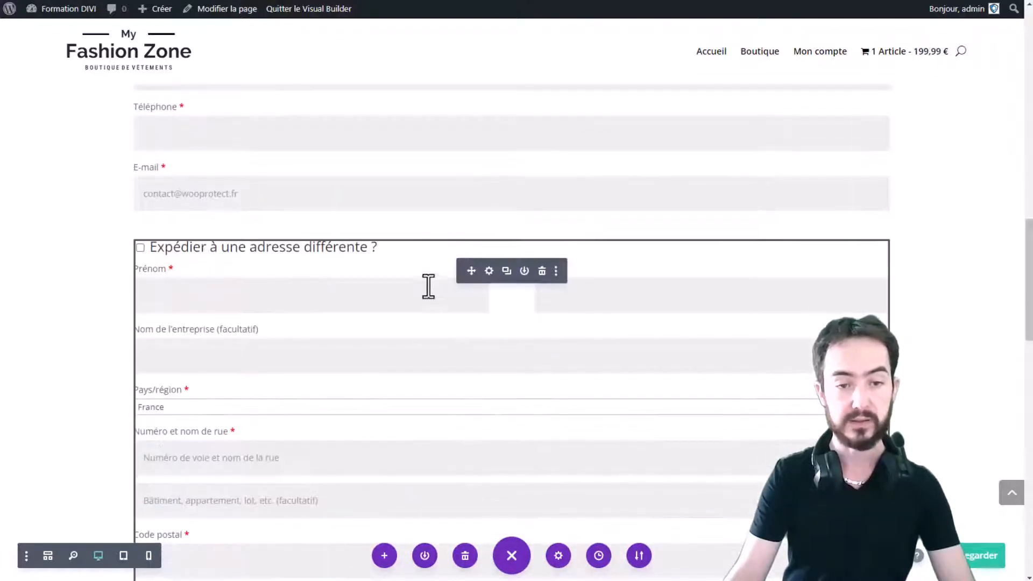
{"action": "scroll", "coordinate": [426, 286], "scroll_direction": "down", "scroll_amount": 5}
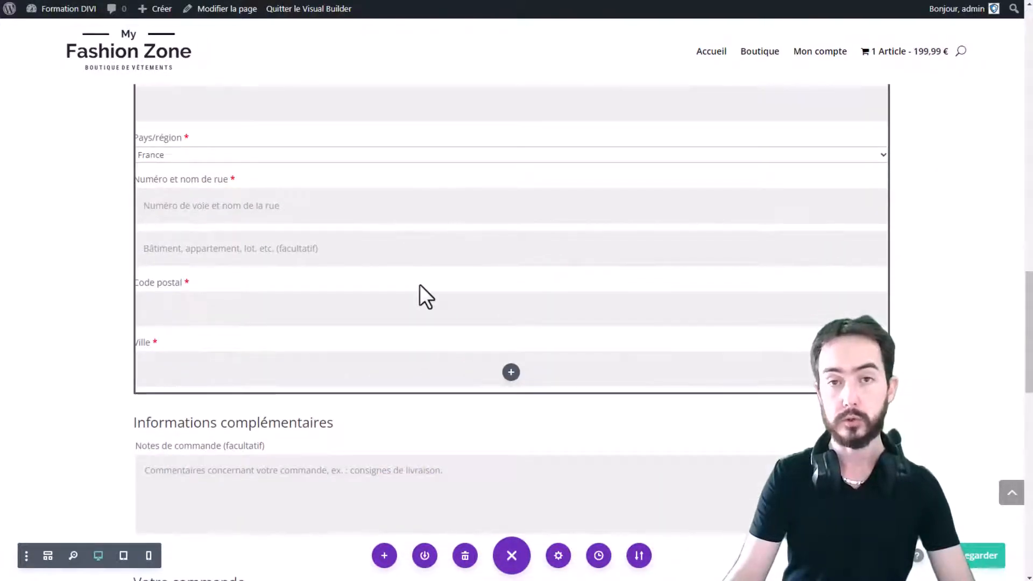
{"action": "scroll", "coordinate": [419, 285], "scroll_direction": "up", "scroll_amount": 11}
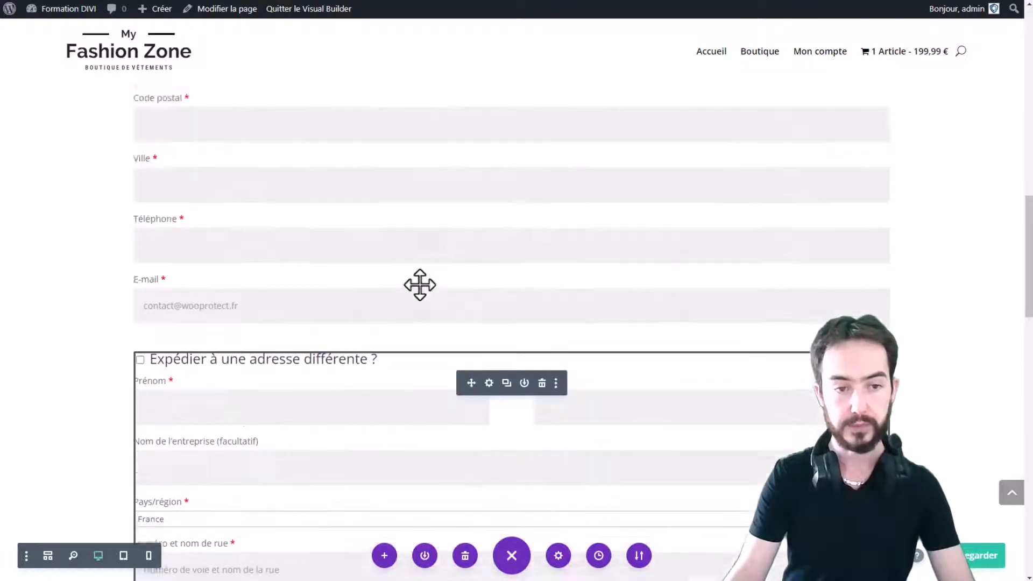
{"action": "scroll", "coordinate": [421, 285], "scroll_direction": "up", "scroll_amount": 3}
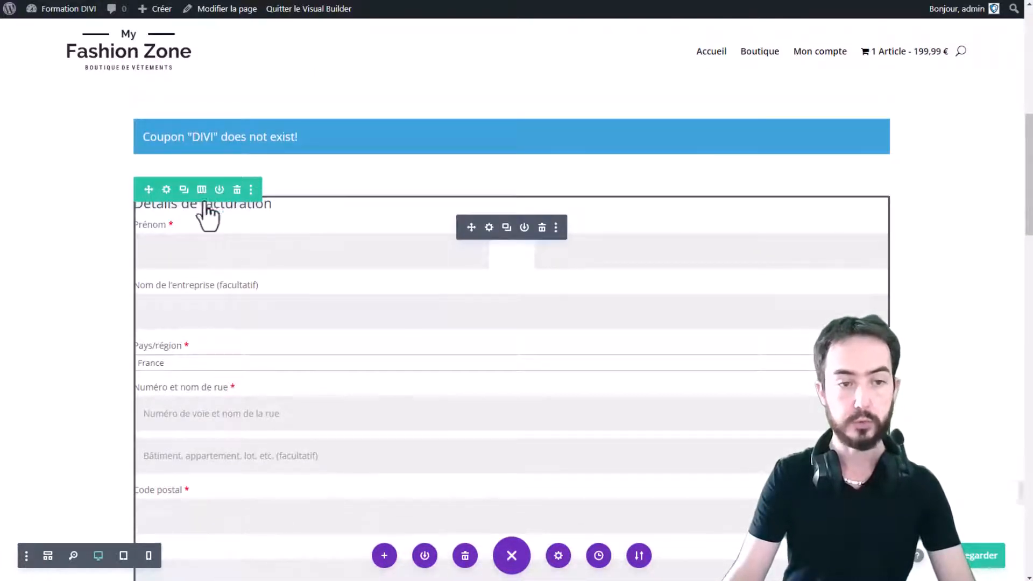
Set the row's layout to two equal columns and move the shipping address module into the second column
{"action": "left_click", "coordinate": [202, 191]}
{"action": "left_click", "coordinate": [198, 264]}
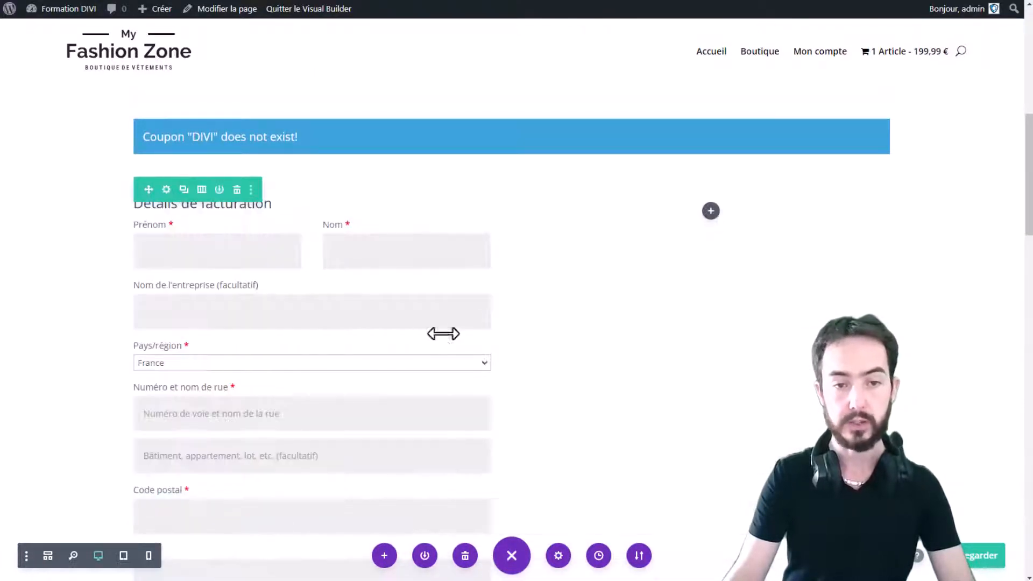
{"action": "scroll", "coordinate": [376, 366], "scroll_direction": "up", "scroll_amount": 2}
{"action": "scroll", "coordinate": [371, 382], "scroll_direction": "down", "scroll_amount": 8}
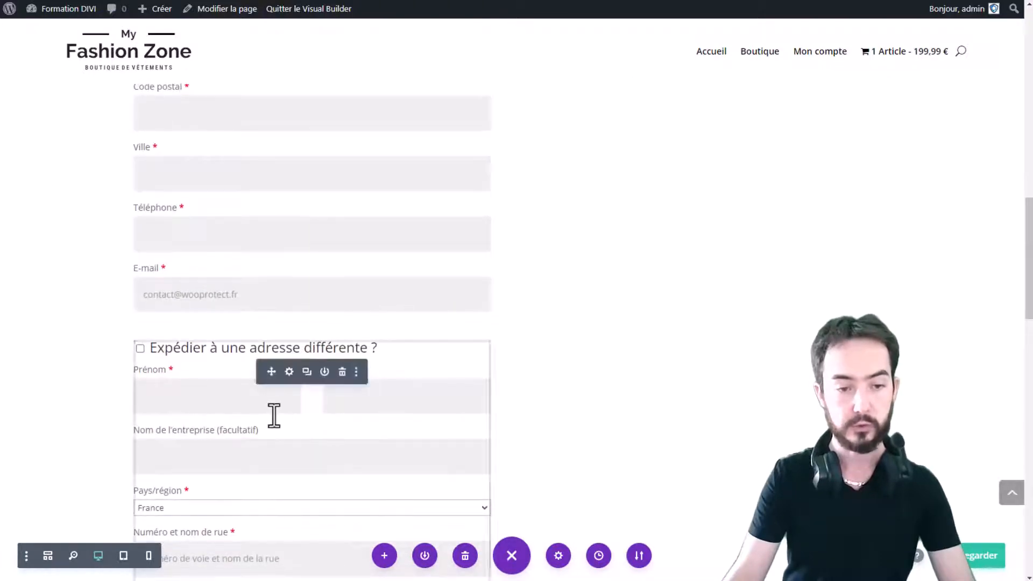
{"action": "left_click_drag", "start_coordinate": [274, 373], "coordinate": [460, 298]}
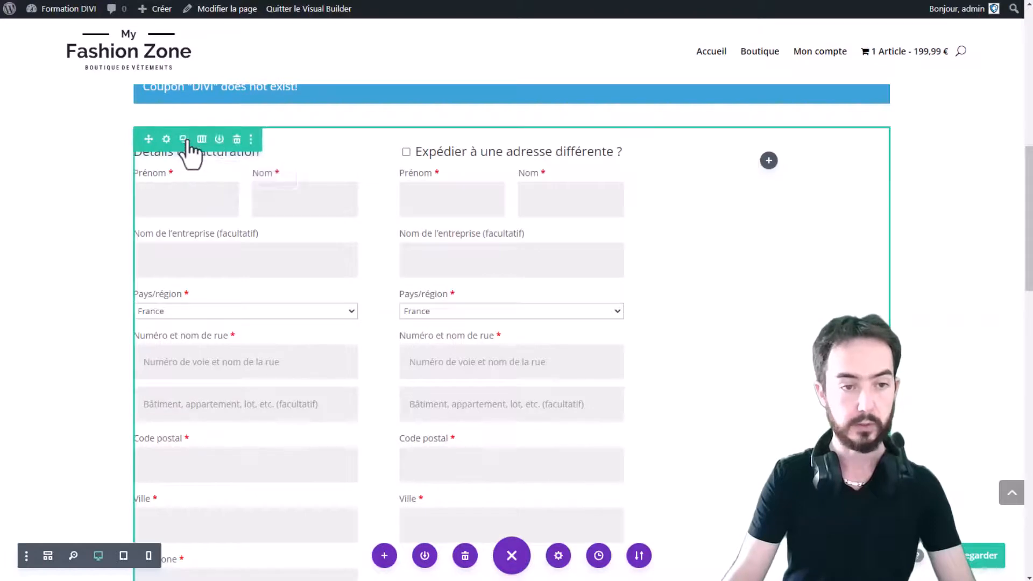
Set the three-column row to two equal columns and review the checkout layout down to the order summary
{"action": "left_click", "coordinate": [201, 141]}
{"action": "left_click", "coordinate": [222, 212]}
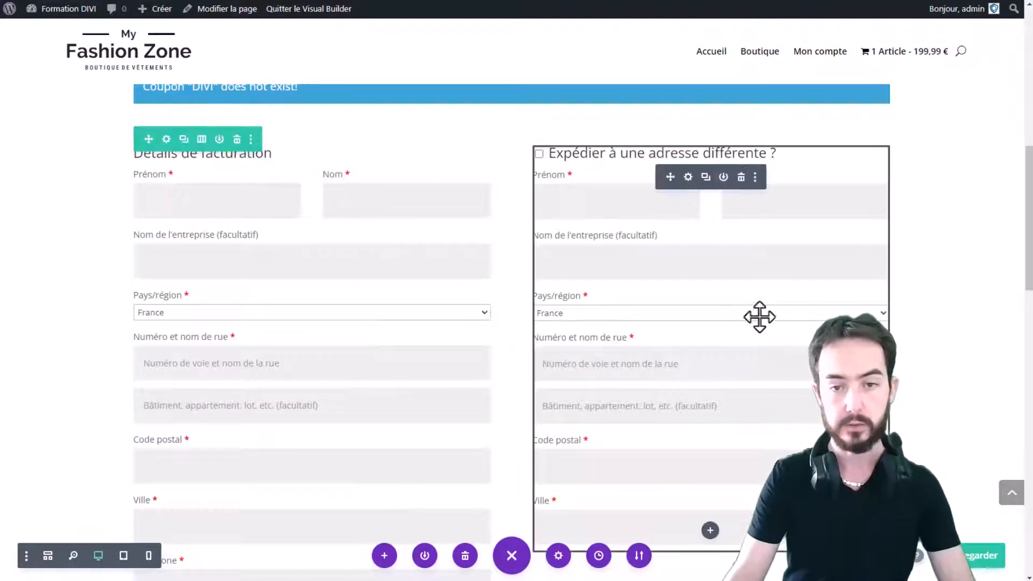
{"action": "scroll", "coordinate": [958, 212], "scroll_direction": "down", "scroll_amount": 7}
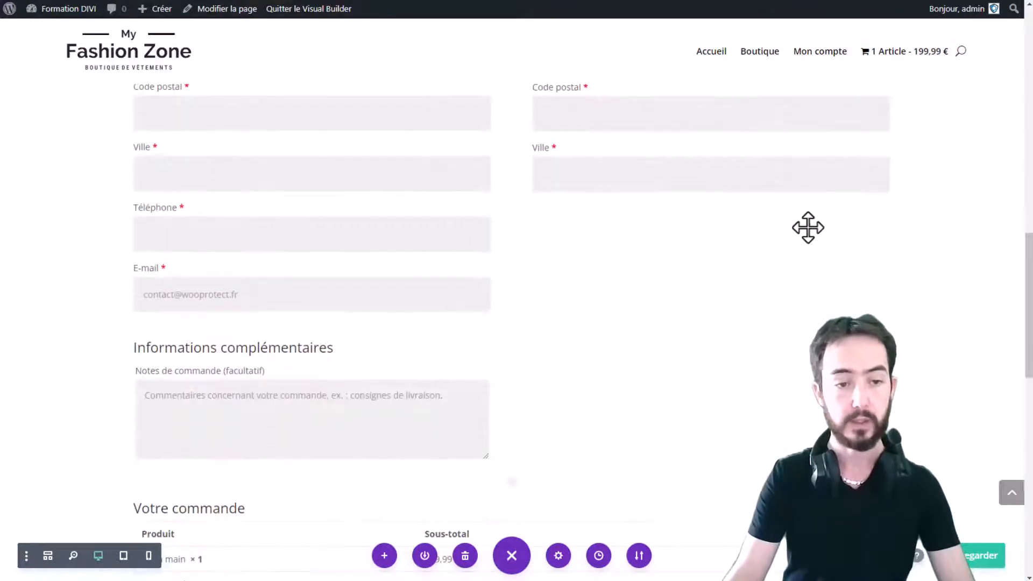
{"action": "scroll", "coordinate": [807, 226], "scroll_direction": "down", "scroll_amount": 3}
{"action": "scroll", "coordinate": [800, 227], "scroll_direction": "down", "scroll_amount": 1}
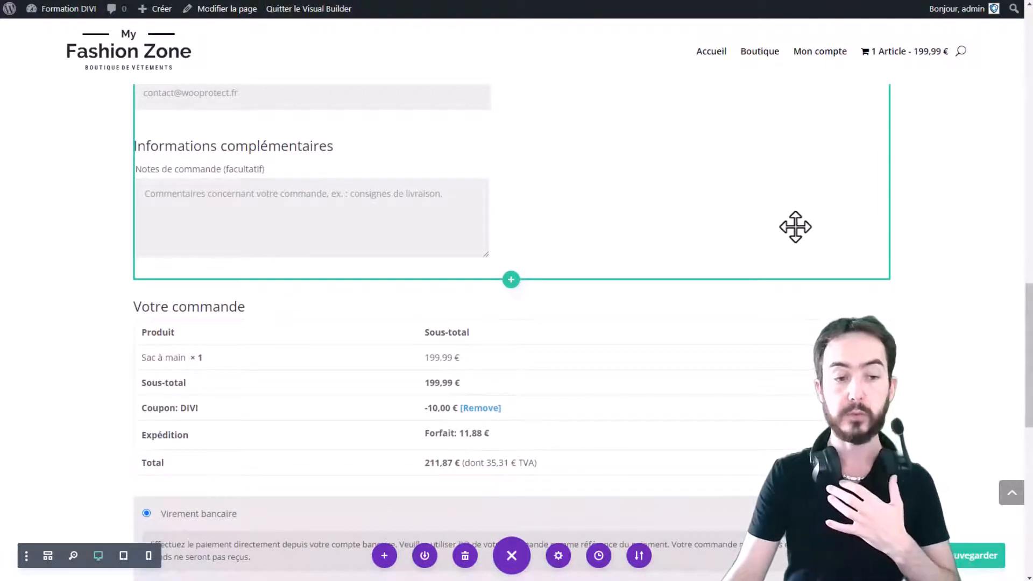
{"action": "scroll", "coordinate": [786, 245], "scroll_direction": "down", "scroll_amount": 3}
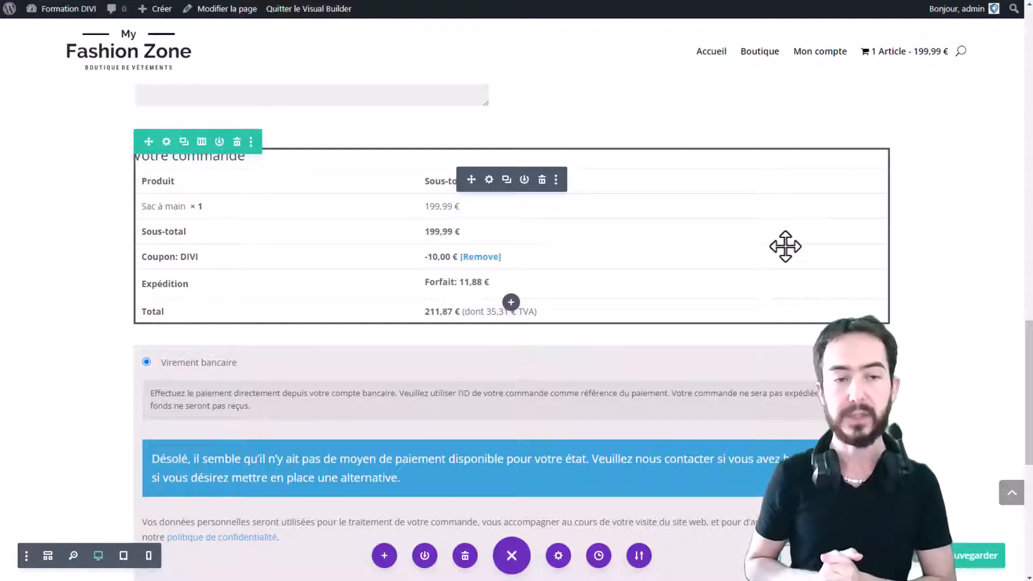
{"action": "scroll", "coordinate": [785, 247], "scroll_direction": "up", "scroll_amount": 10}
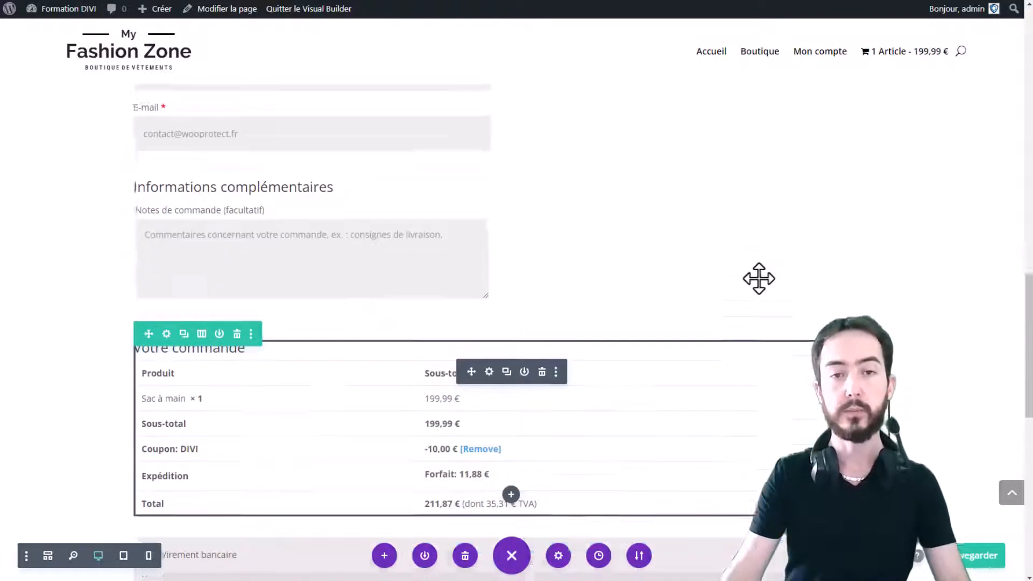
{"action": "scroll", "coordinate": [402, 343], "scroll_direction": "up", "scroll_amount": 2}
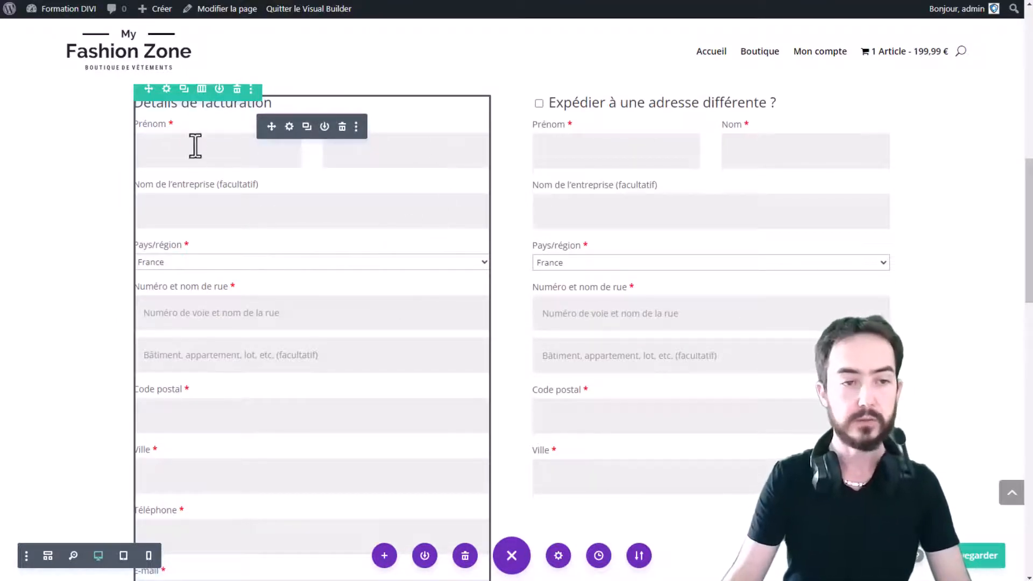
Set the billing module's Fields Width to Plein écran in its Modèle style options and save the module settings
{"action": "left_click", "coordinate": [289, 126]}
{"action": "left_click", "coordinate": [90, 67]}
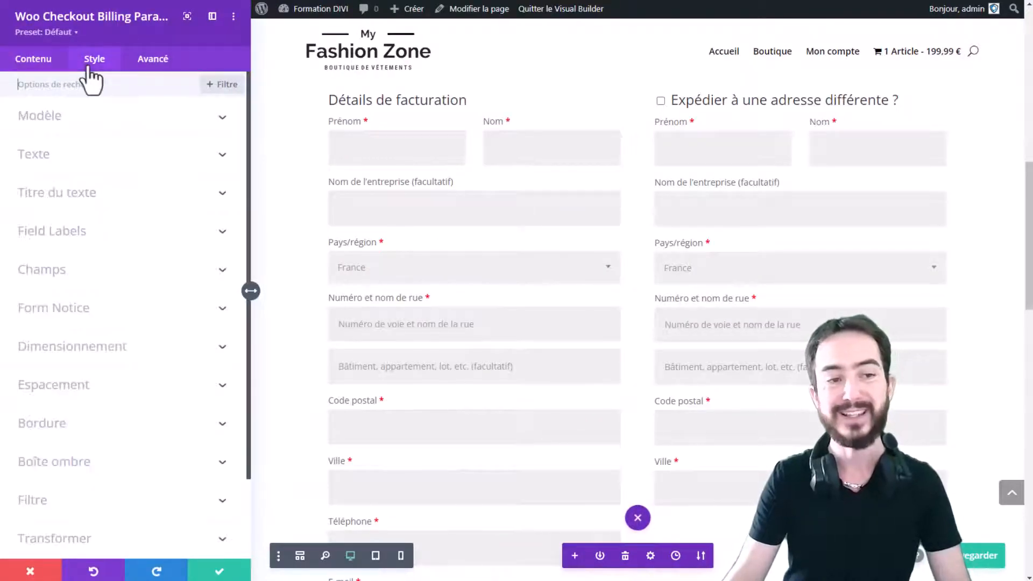
{"action": "left_click", "coordinate": [45, 142]}
{"action": "left_click", "coordinate": [46, 166]}
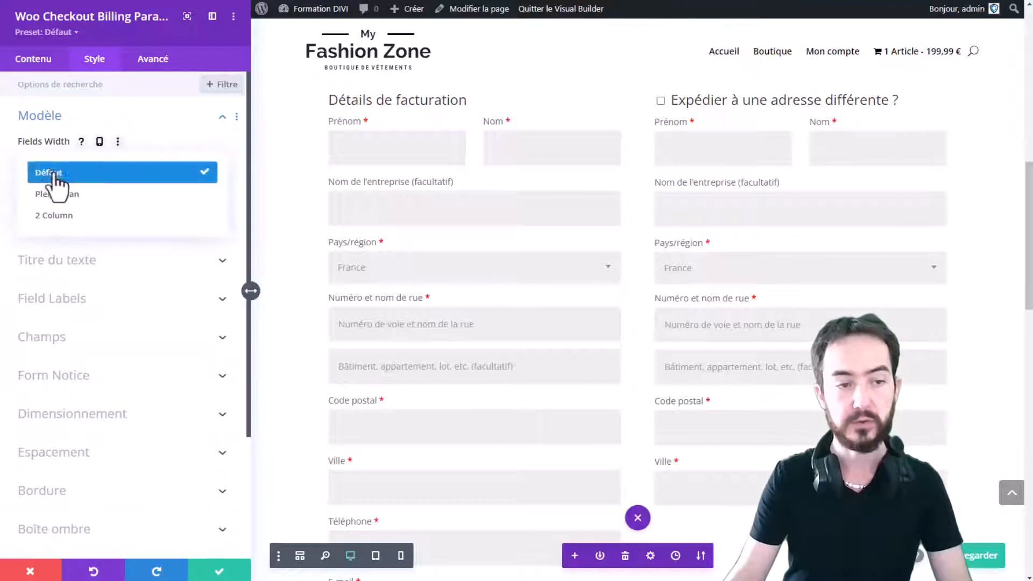
{"action": "left_click", "coordinate": [88, 194]}
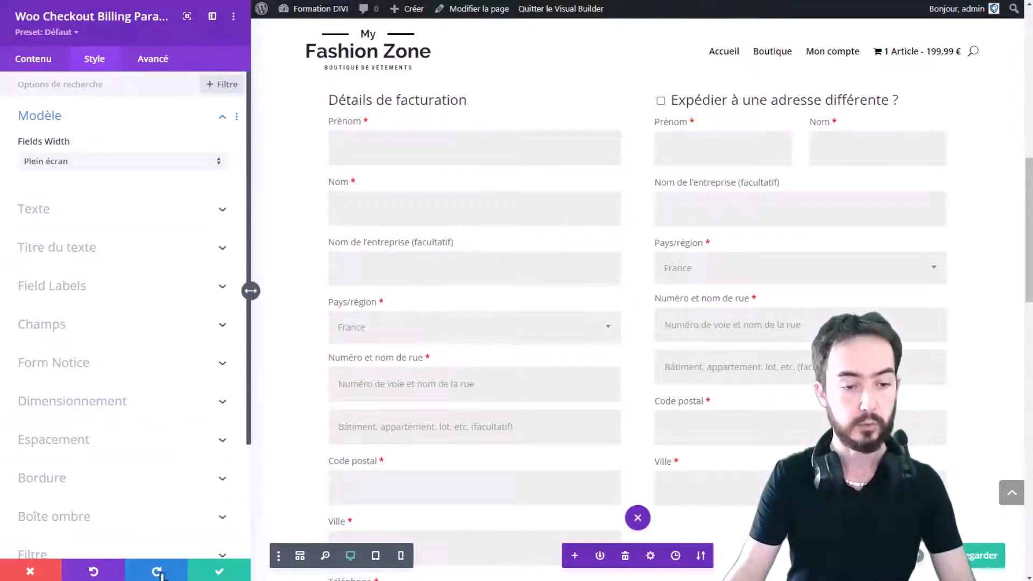
{"action": "left_click", "coordinate": [204, 568]}
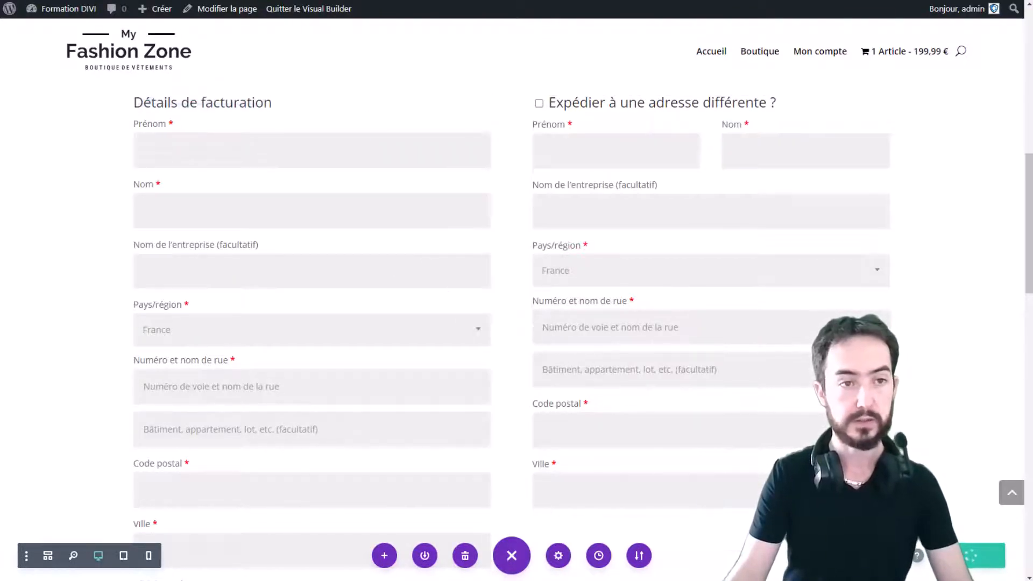
From the live checkout page, open the theme customizer's WooCommerce Commander settings and look through the checkout field options
{"action": "left_click", "coordinate": [243, 0]}
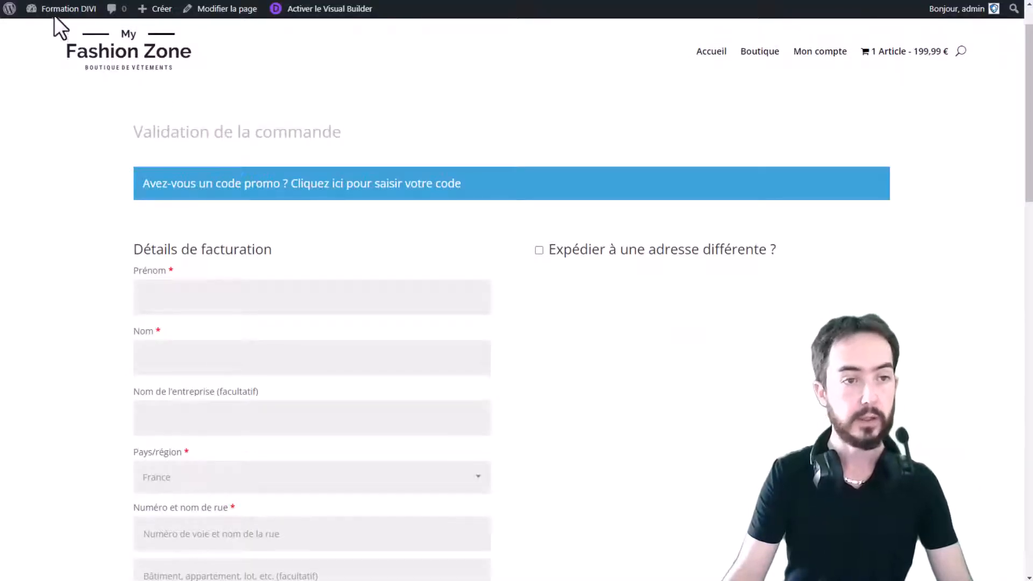
{"action": "mouse_move", "coordinate": [54, 10]}
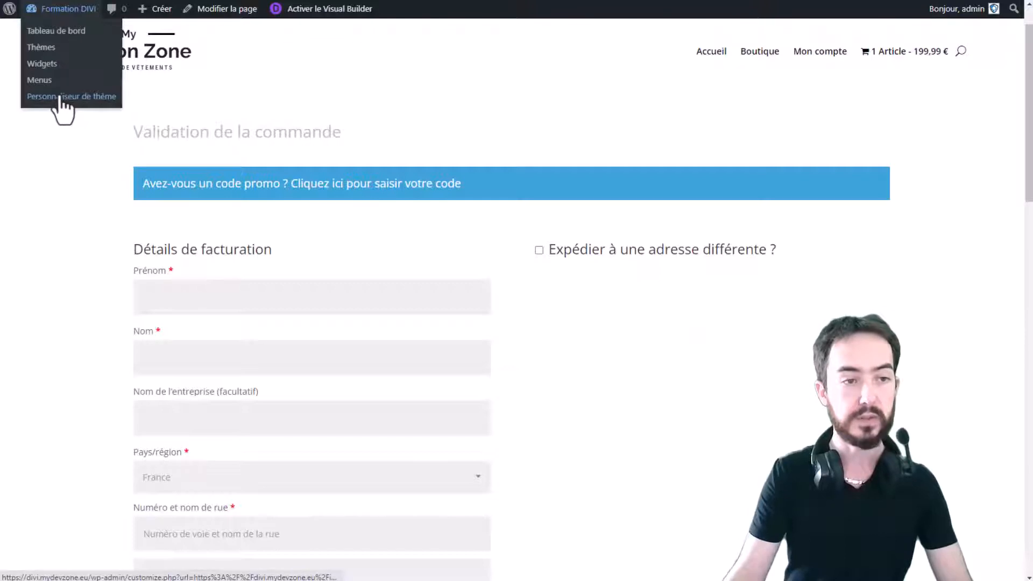
{"action": "left_click", "coordinate": [62, 98]}
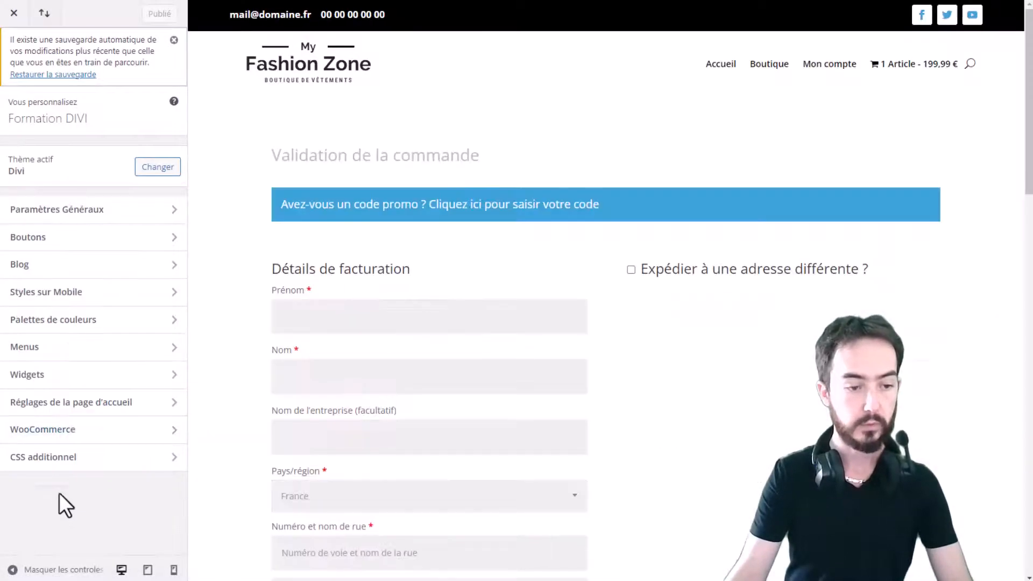
{"action": "left_click", "coordinate": [61, 434]}
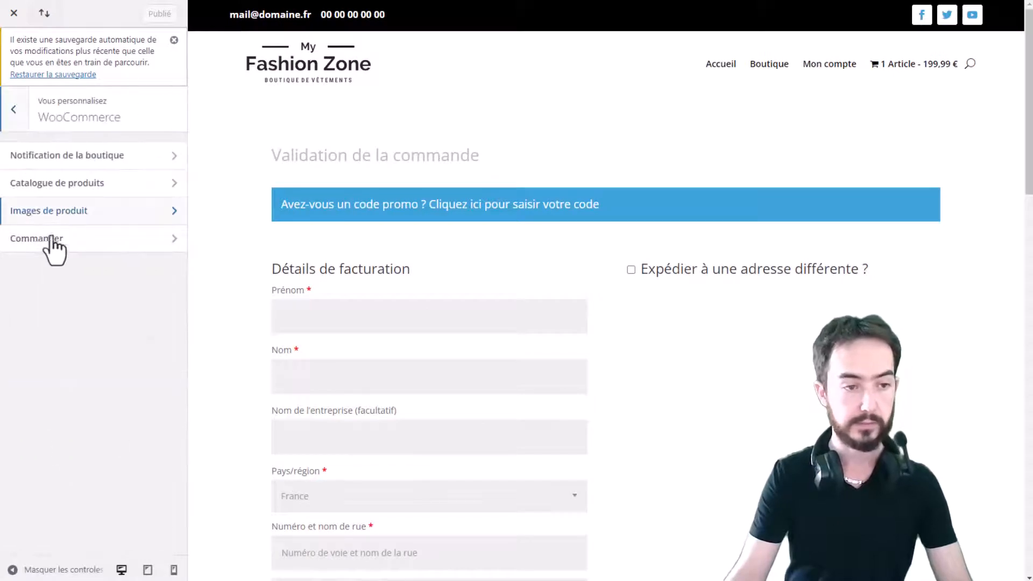
{"action": "left_click", "coordinate": [49, 247]}
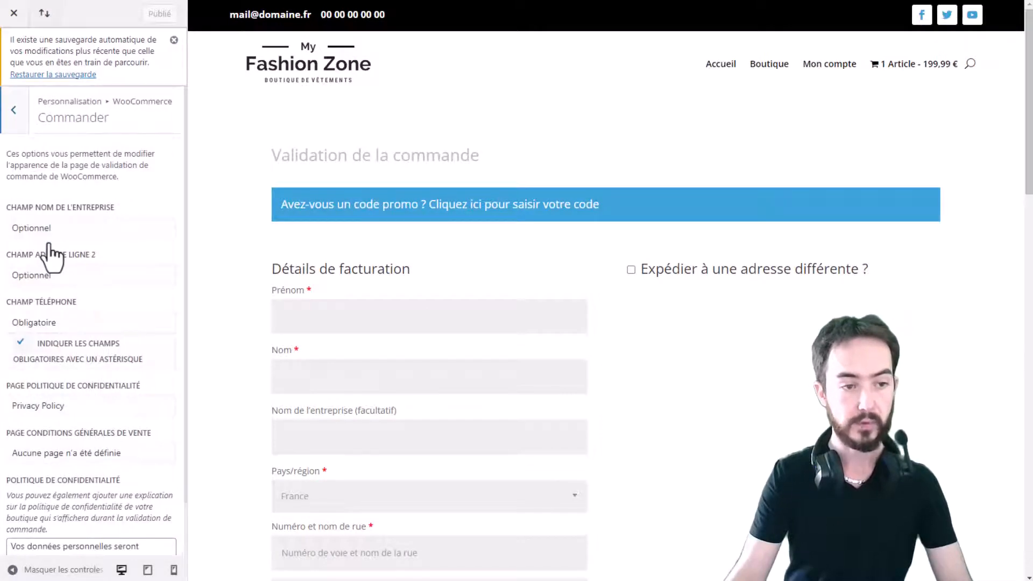
{"action": "scroll", "coordinate": [52, 257], "scroll_direction": "down", "scroll_amount": 2}
{"action": "scroll", "coordinate": [364, 254], "scroll_direction": "down", "scroll_amount": 3}
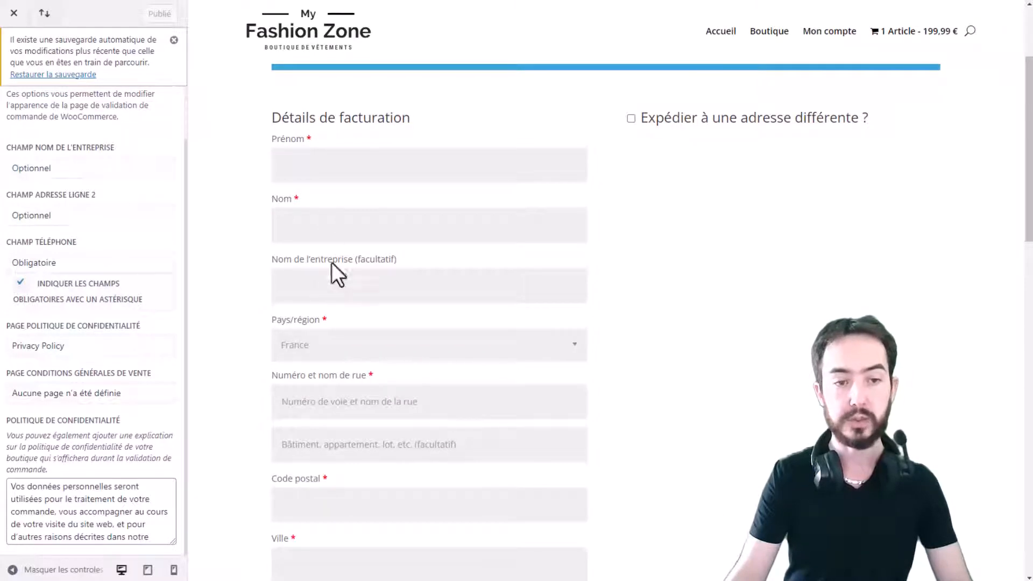
Try Obligatoire for the company name field, and set it to Masqué
{"action": "left_click", "coordinate": [71, 169]}
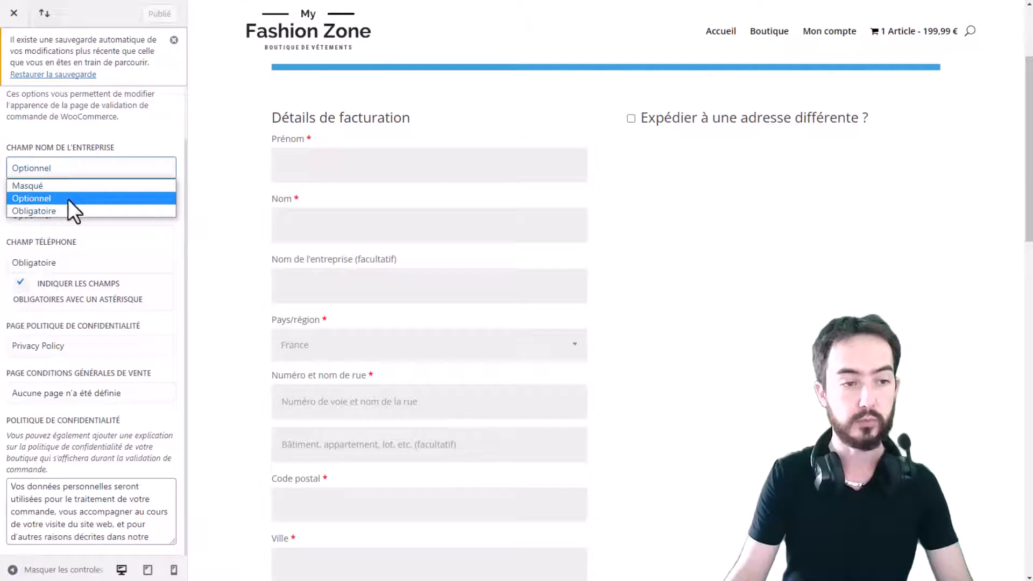
{"action": "left_click", "coordinate": [53, 210]}
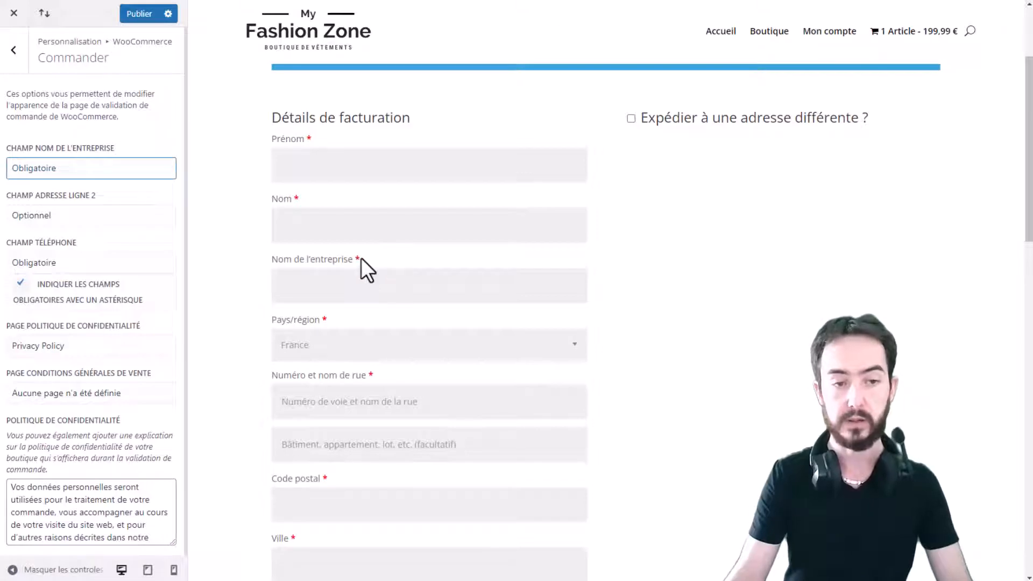
{"action": "left_click", "coordinate": [105, 169]}
{"action": "left_click", "coordinate": [89, 182]}
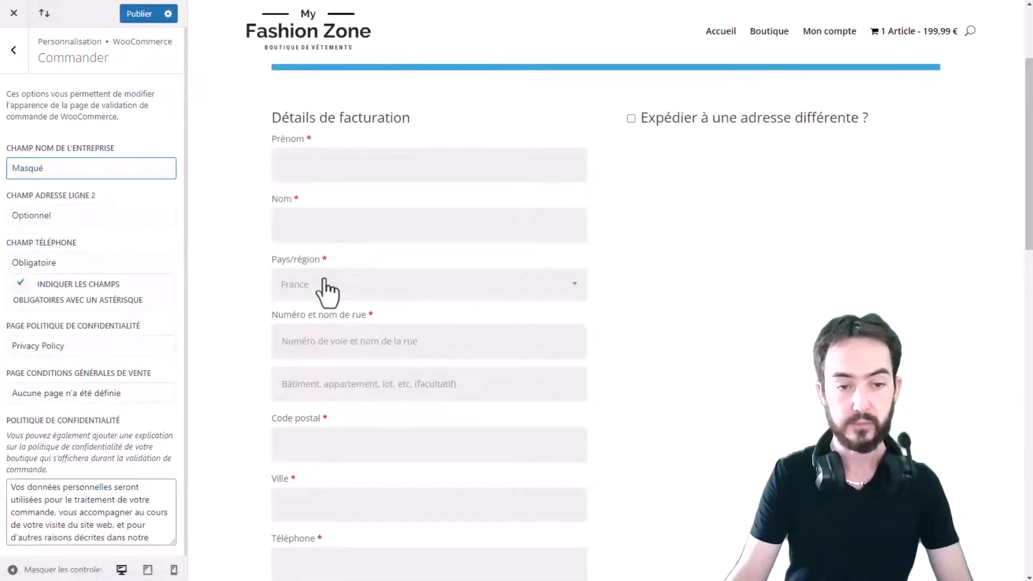
Set the address line 2 field to Masqué and the phone field to Optionnel
{"action": "left_click", "coordinate": [95, 220]}
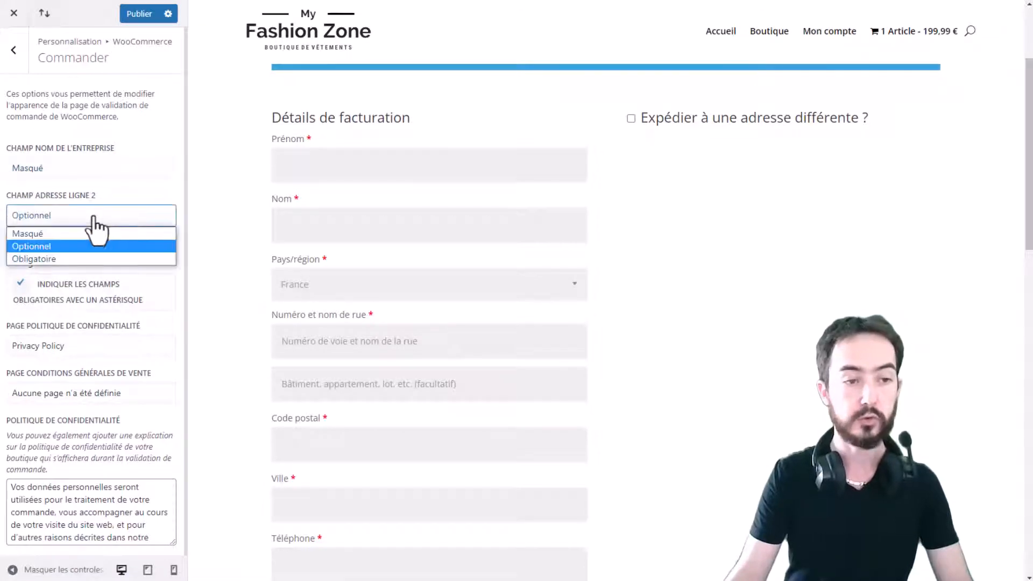
{"action": "left_click", "coordinate": [26, 235]}
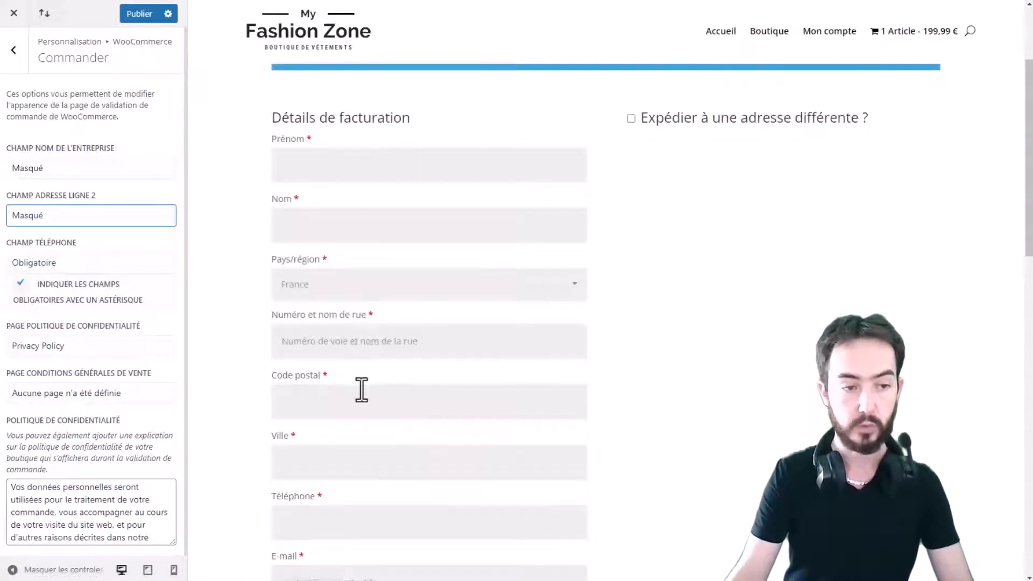
{"action": "scroll", "coordinate": [291, 377], "scroll_direction": "down", "scroll_amount": 3}
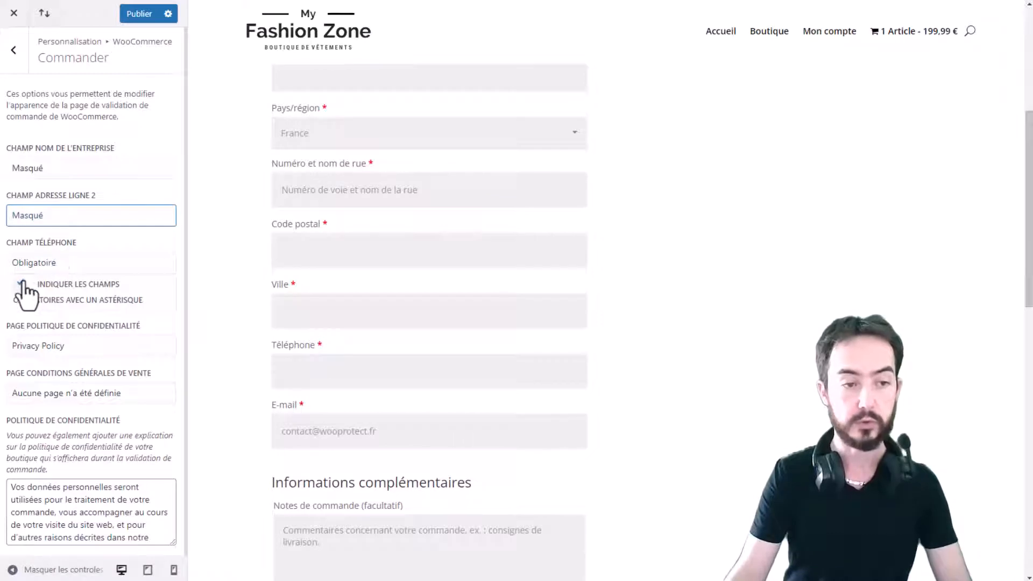
{"action": "left_click", "coordinate": [42, 264]}
{"action": "left_click", "coordinate": [52, 293]}
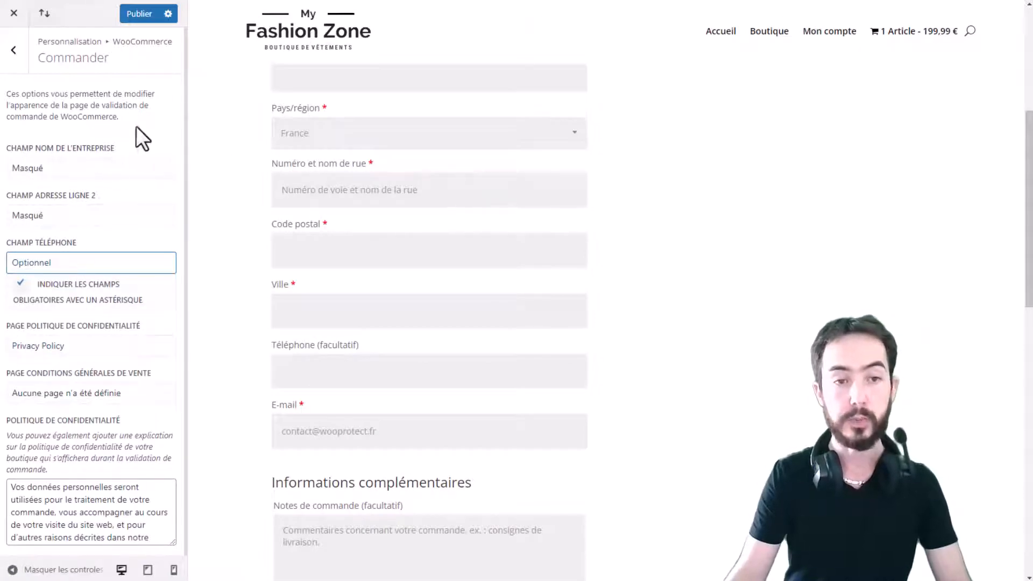
{"action": "scroll", "coordinate": [290, 221], "scroll_direction": "up", "scroll_amount": 4}
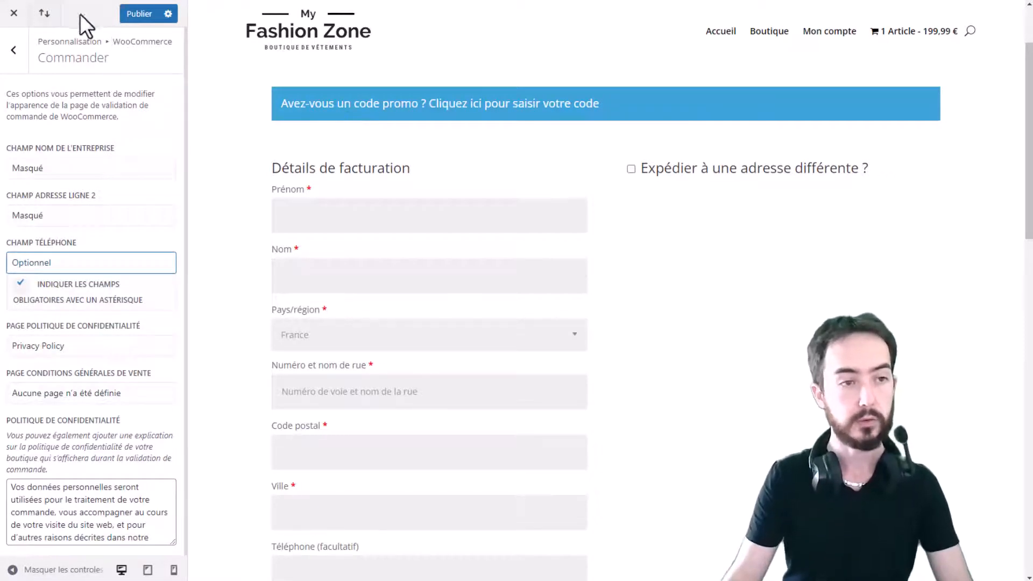
Leave the theme customizer without publishing its changes, and open the page for adding new extensions in the WordPress admin
{"action": "left_click", "coordinate": [14, 13]}
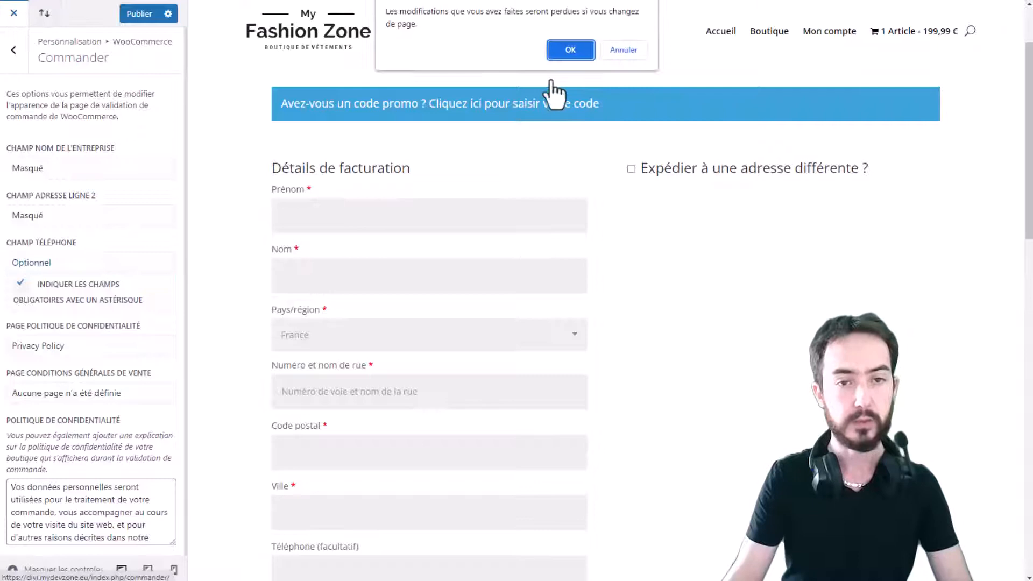
{"action": "left_click", "coordinate": [574, 46]}
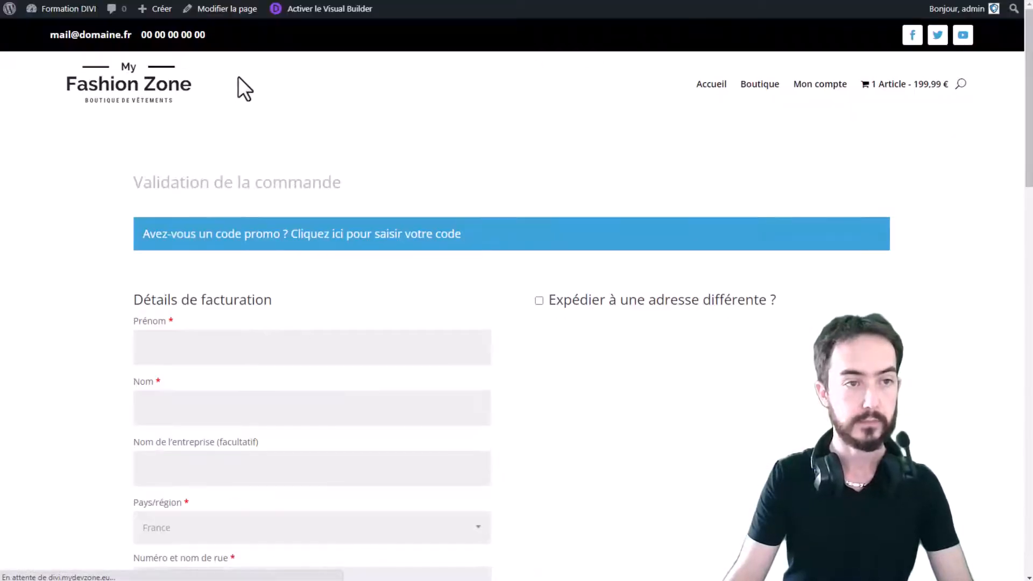
{"action": "left_click", "coordinate": [65, 13]}
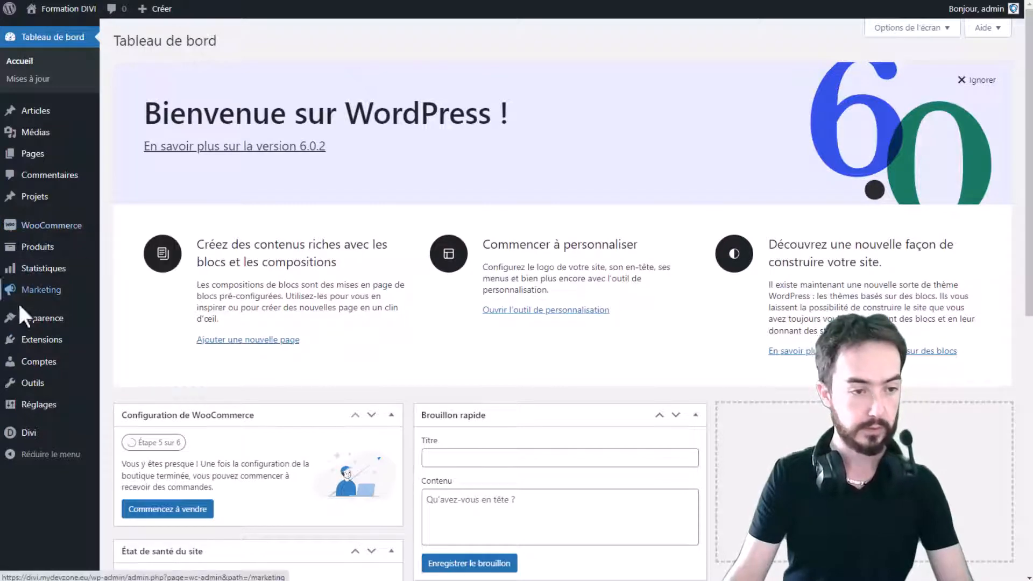
{"action": "left_click", "coordinate": [42, 339]}
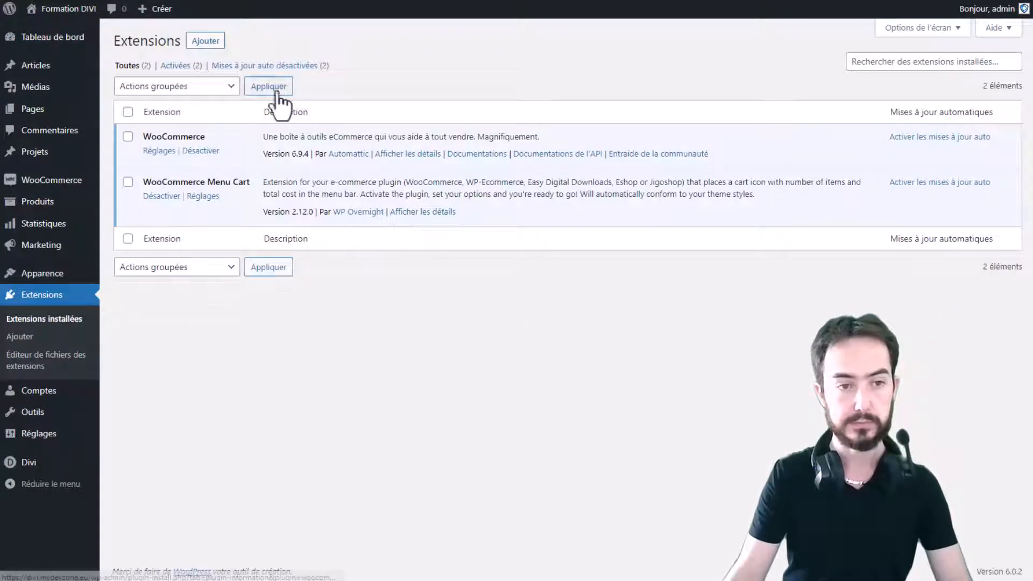
{"action": "left_click", "coordinate": [206, 41]}
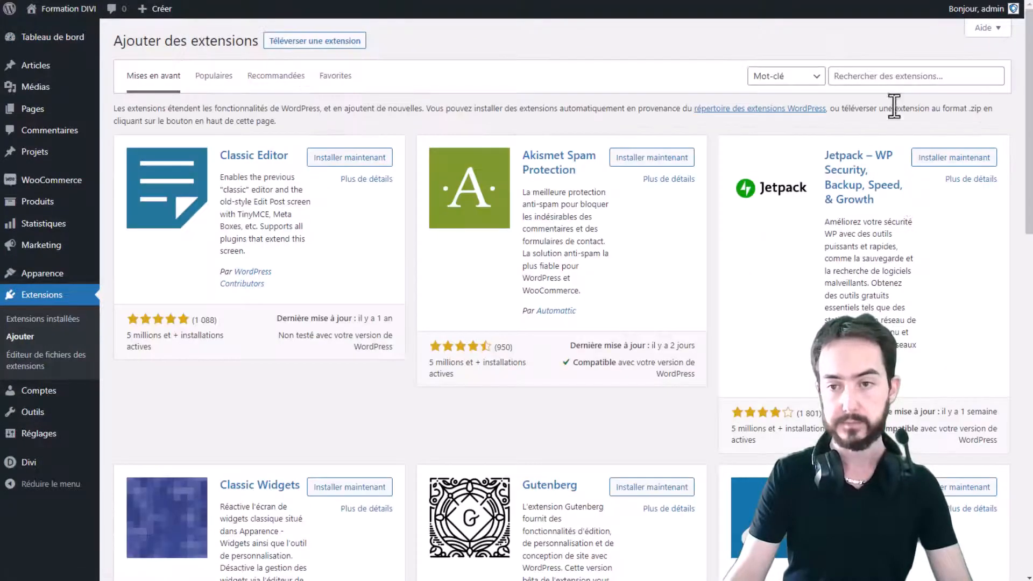
Search the extensions for "checkout manager", and install and activate Checkout Field Manager (Checkout Manager) for WooCommerce by QuadLayers
{"action": "left_click", "coordinate": [901, 75]}
{"action": "type", "text": "checkout a"}
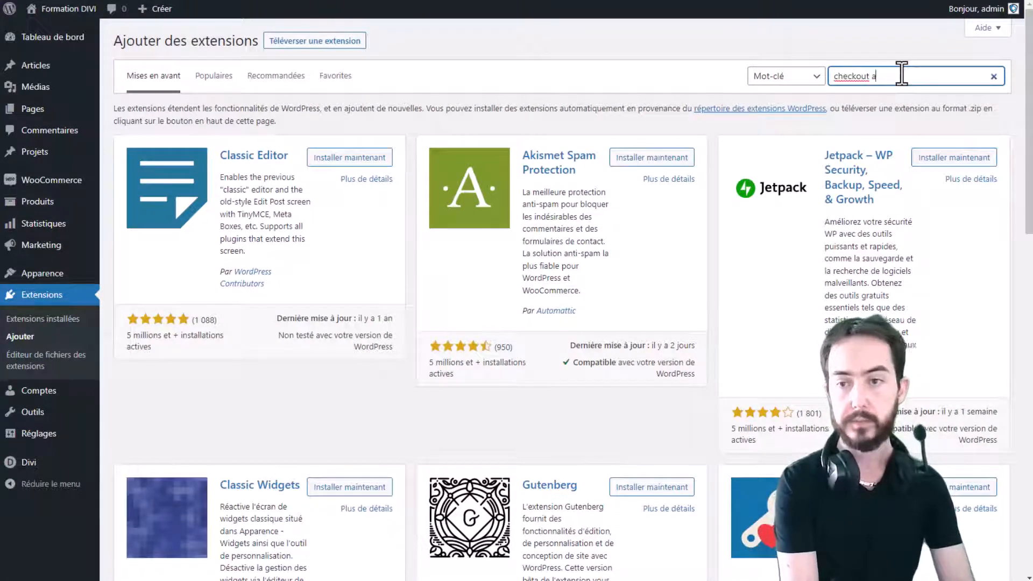
{"action": "key", "text": "BackSpace"}
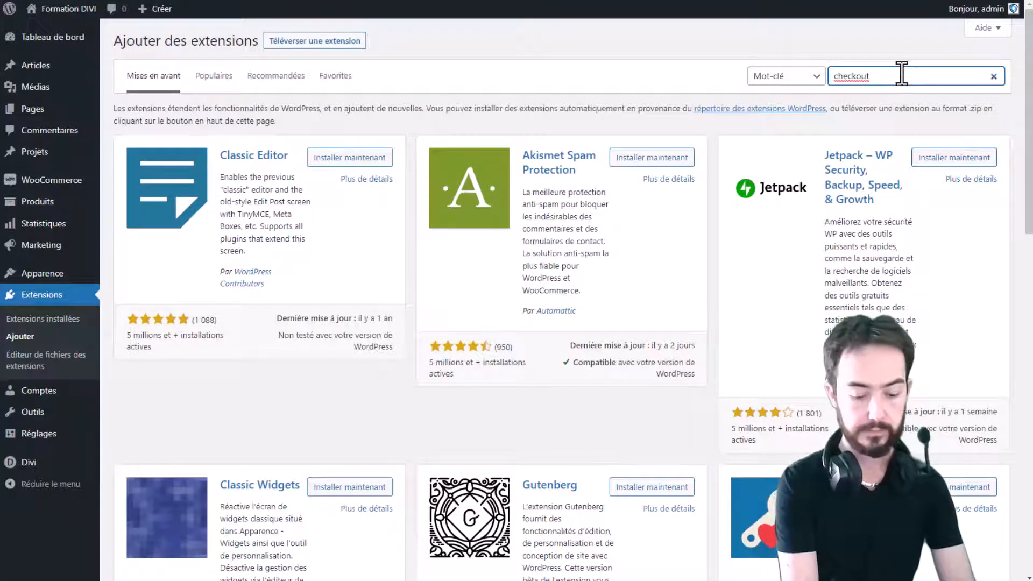
{"action": "type", "text": "manager"}
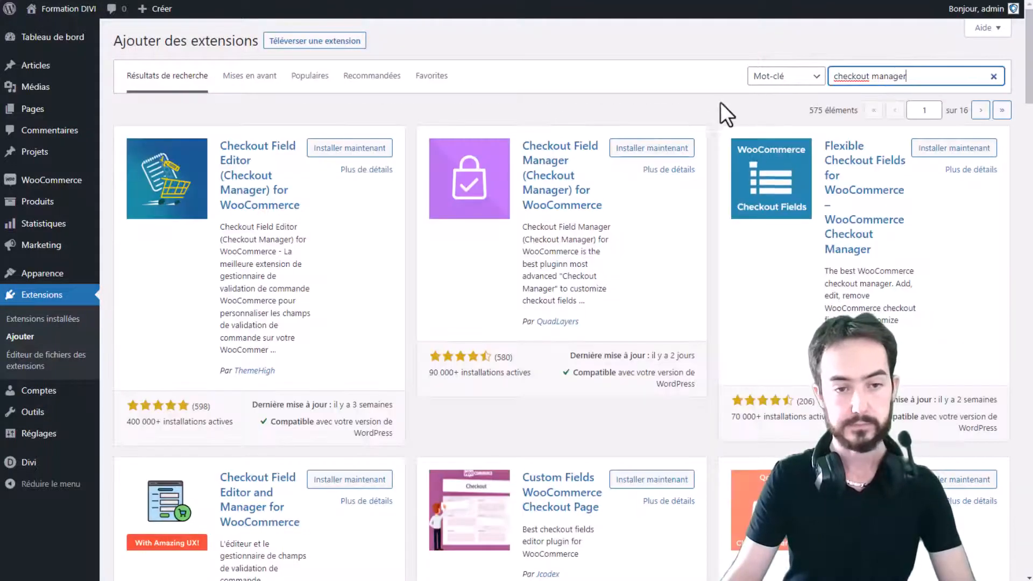
{"action": "left_click", "coordinate": [620, 151]}
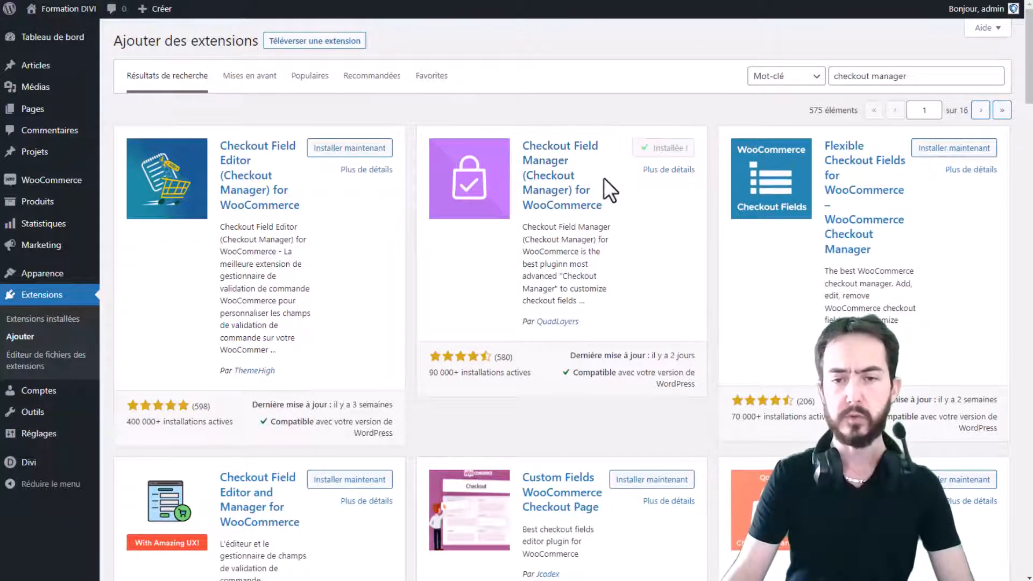
{"action": "left_click", "coordinate": [679, 151]}
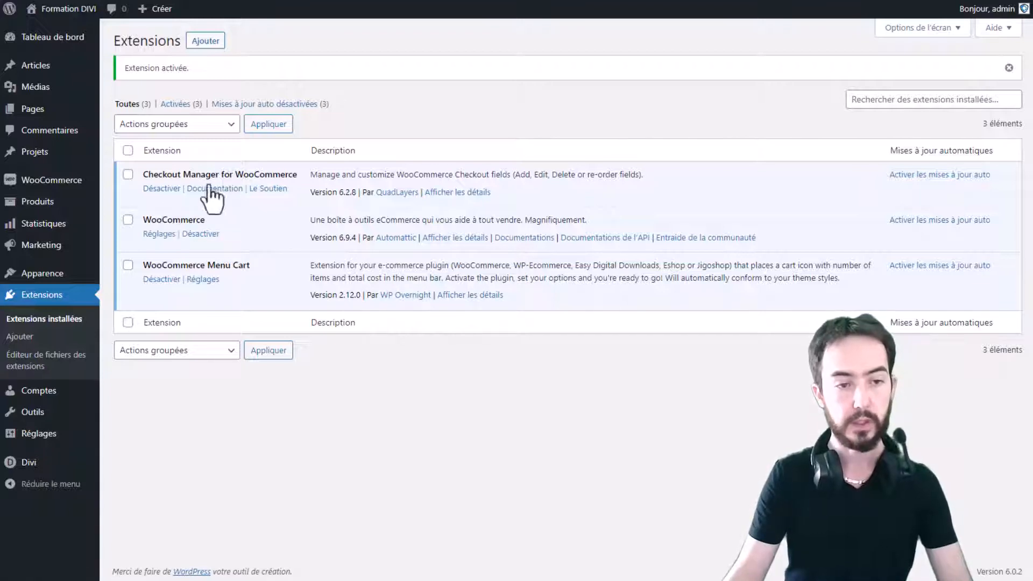
Open WooCommerce's Commande settings and examine the general order options and the list of Facturation fields
{"action": "mouse_move", "coordinate": [41, 183]}
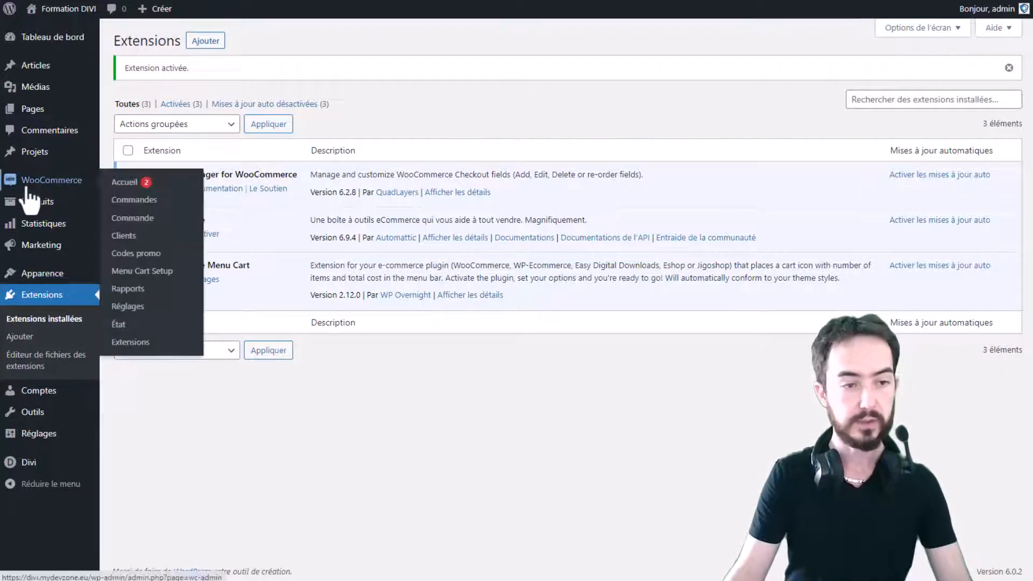
{"action": "left_click", "coordinate": [144, 220]}
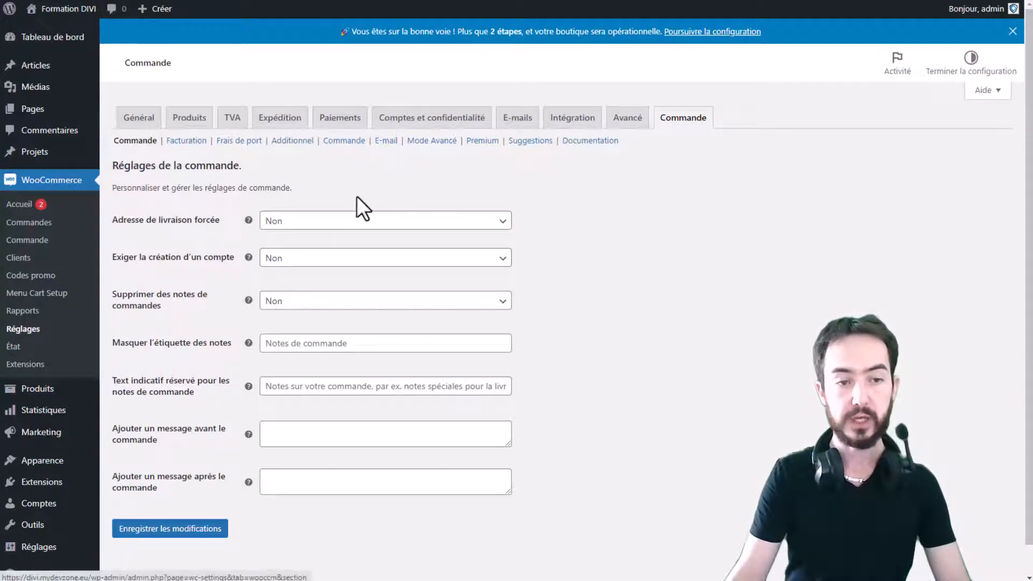
{"action": "scroll", "coordinate": [377, 204], "scroll_direction": "down", "scroll_amount": 1}
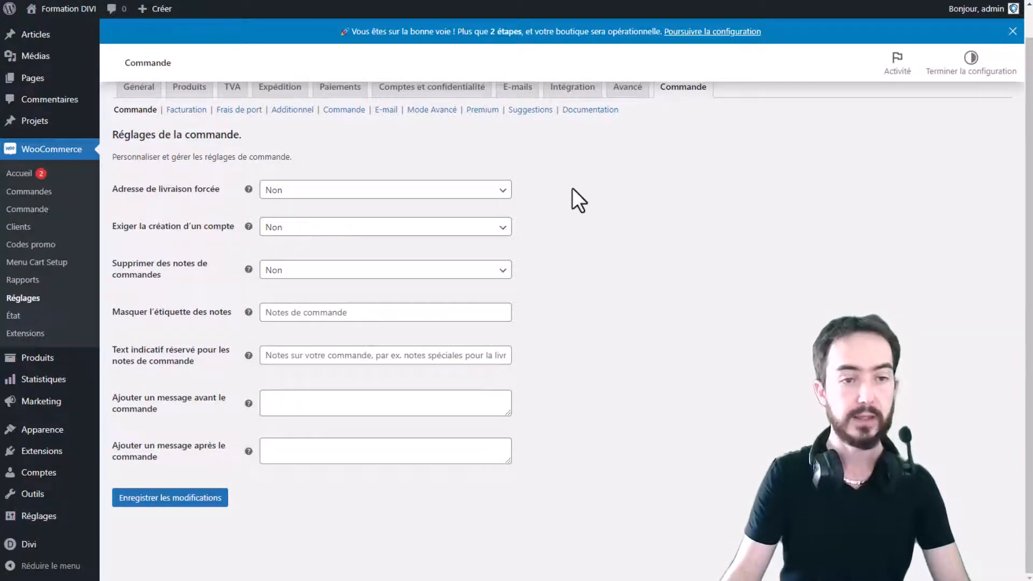
{"action": "left_click", "coordinate": [194, 111]}
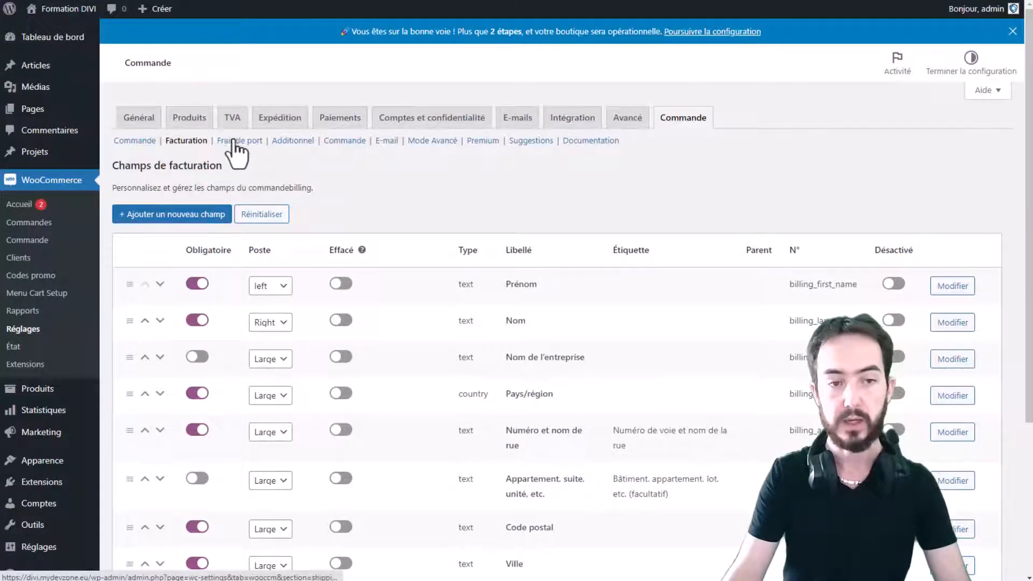
{"action": "scroll", "coordinate": [537, 198], "scroll_direction": "down", "scroll_amount": 4}
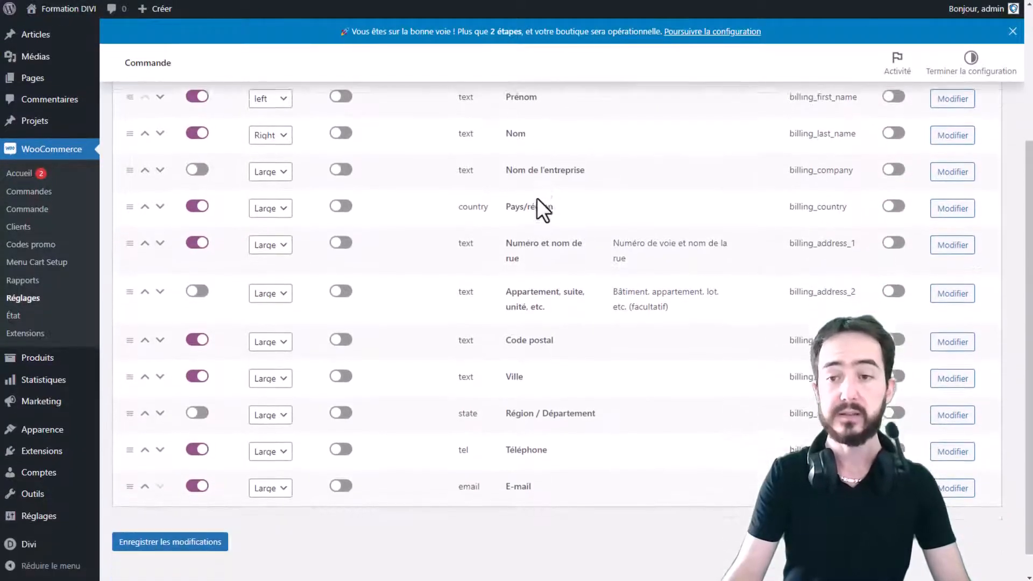
{"action": "scroll", "coordinate": [537, 198], "scroll_direction": "up", "scroll_amount": 3}
{"action": "scroll", "coordinate": [537, 198], "scroll_direction": "down", "scroll_amount": 1}
{"action": "scroll", "coordinate": [537, 209], "scroll_direction": "down", "scroll_amount": 1}
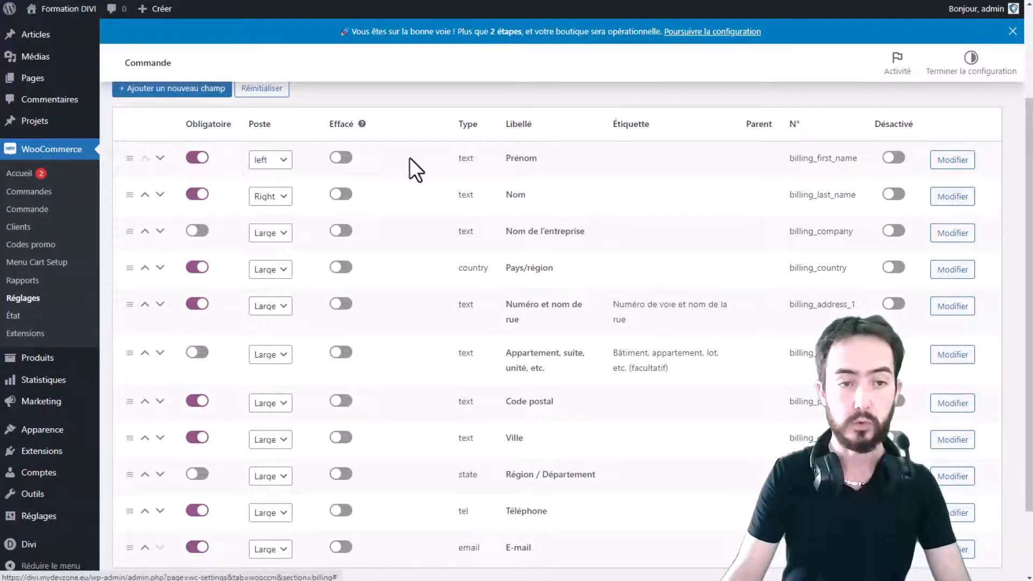
Save the Facturation field settings, and check the checkout form on the live page outside the Visual Builder
{"action": "scroll", "coordinate": [398, 172], "scroll_direction": "down", "scroll_amount": 3}
{"action": "left_click", "coordinate": [185, 517]}
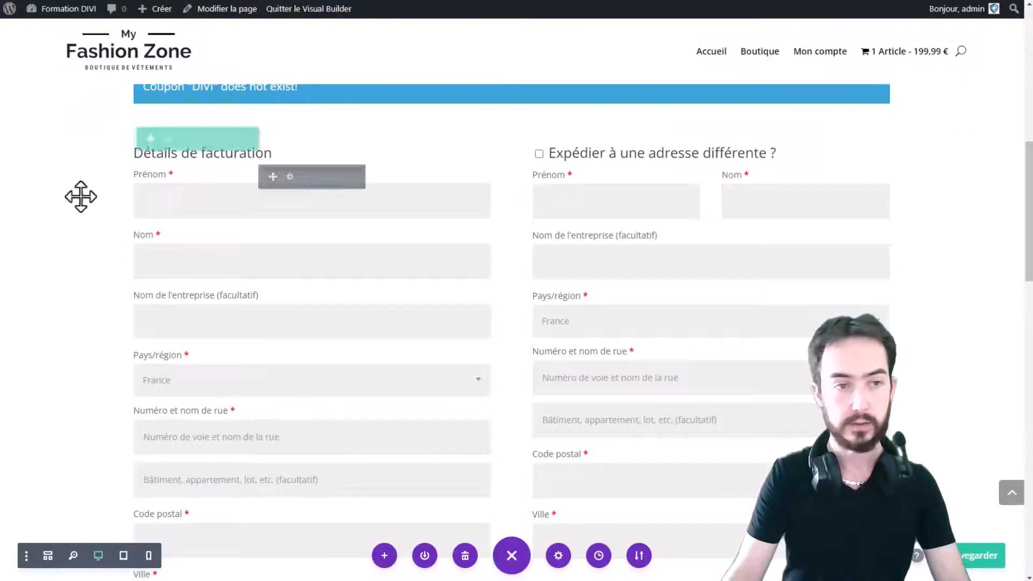
{"action": "left_click", "coordinate": [336, 10]}
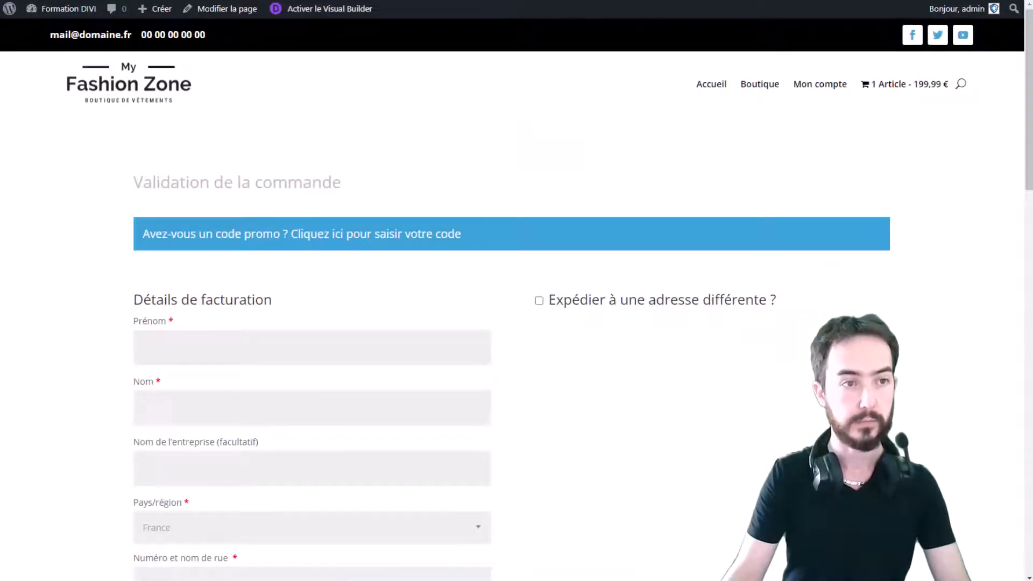
{"action": "scroll", "coordinate": [646, 339], "scroll_direction": "down", "scroll_amount": 12}
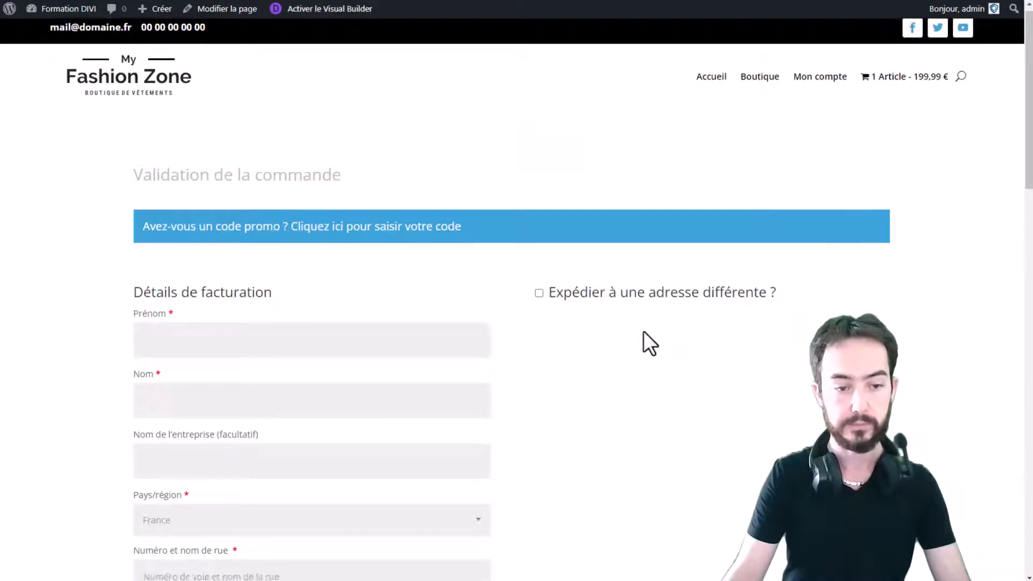
{"action": "scroll", "coordinate": [592, 307], "scroll_direction": "up", "scroll_amount": 10}
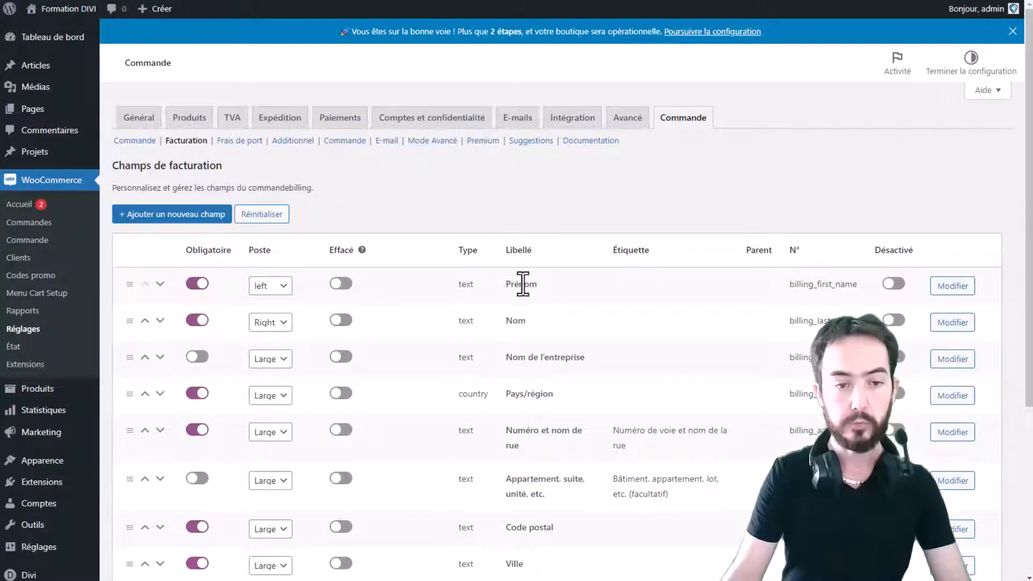
Turn off Obligatoire for the Prénom billing field
{"action": "left_click", "coordinate": [208, 285]}
{"action": "scroll", "coordinate": [487, 284], "scroll_direction": "down", "scroll_amount": 2}
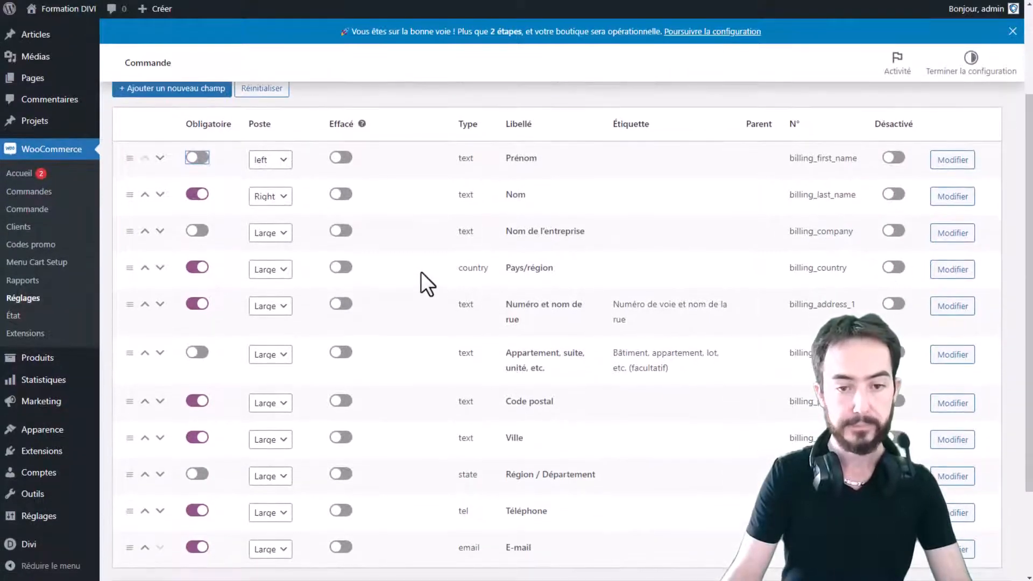
{"action": "scroll", "coordinate": [231, 271], "scroll_direction": "down", "scroll_amount": 2}
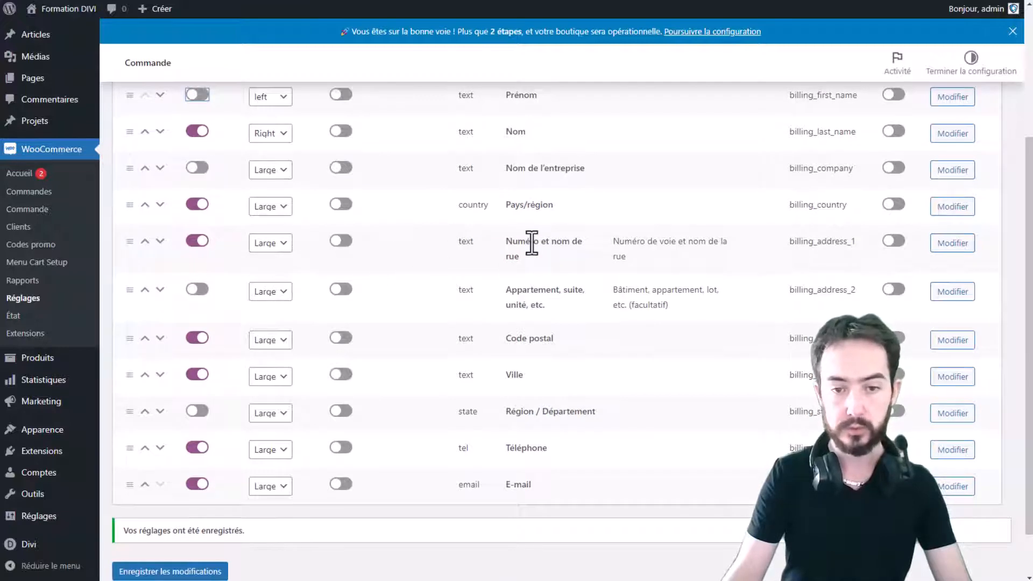
{"action": "left_click_drag", "start_coordinate": [525, 242], "coordinate": [561, 254]}
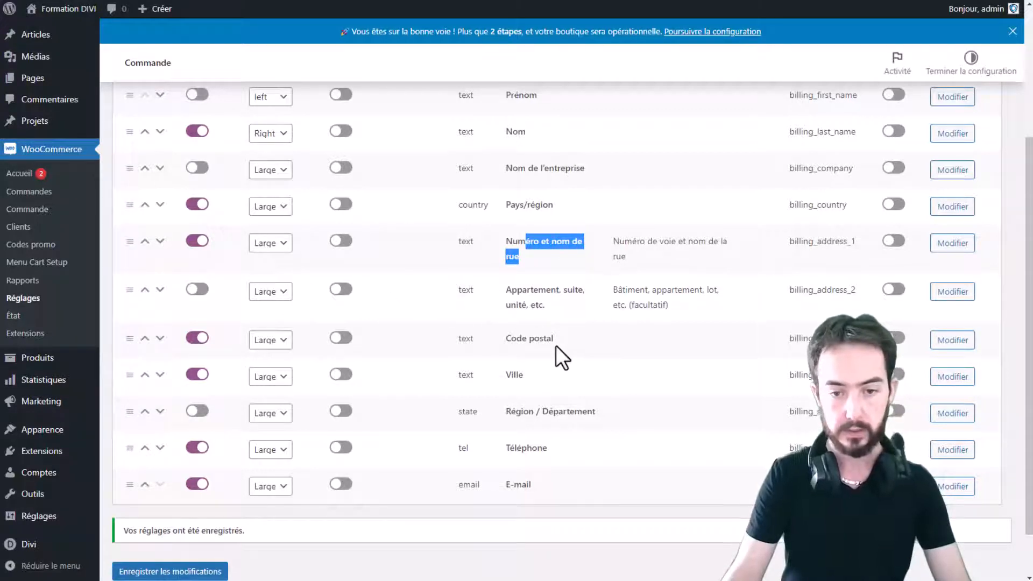
Set the Poste option to left for the Code postal field and to Right for the Ville field
{"action": "left_click", "coordinate": [280, 340]}
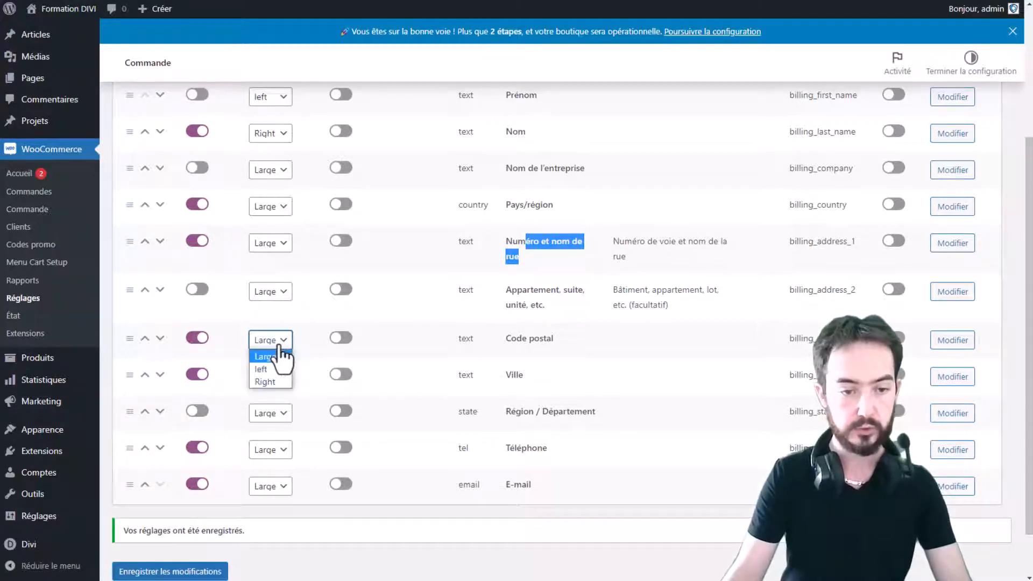
{"action": "left_click", "coordinate": [277, 370]}
{"action": "left_click", "coordinate": [273, 378]}
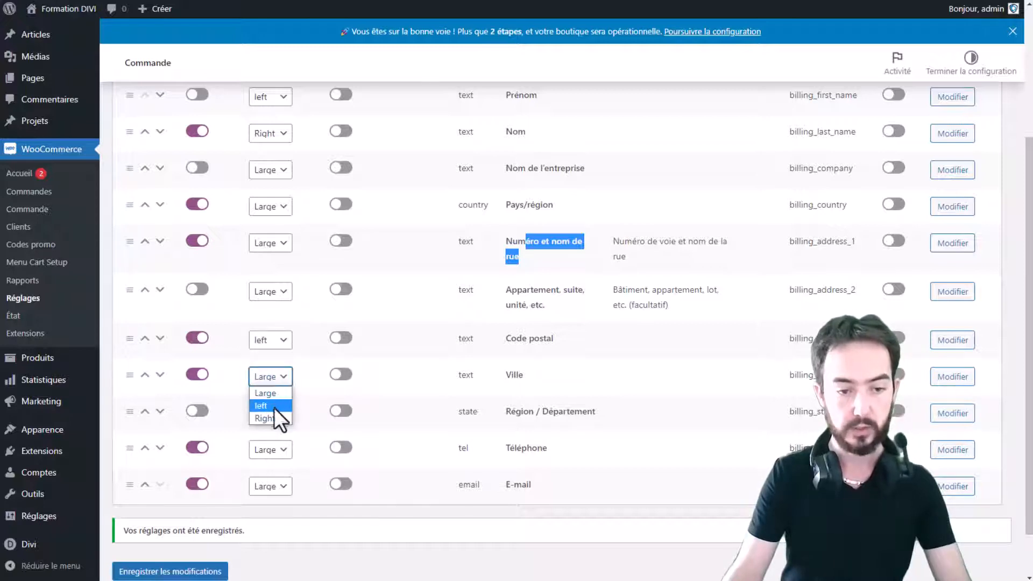
{"action": "left_click", "coordinate": [270, 419]}
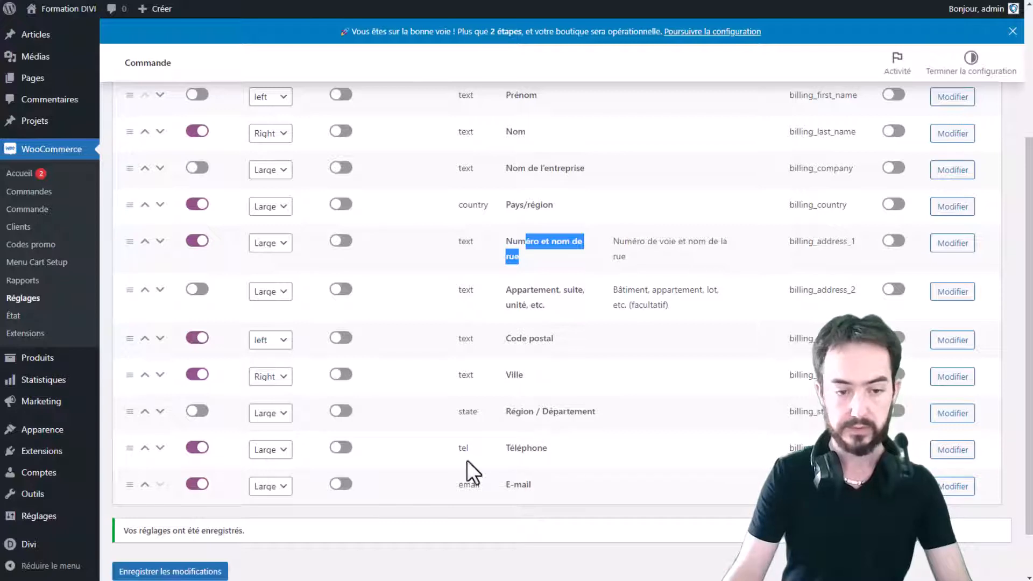
Set Téléphone's Poste to left and E-mail's to Right, and move both fields above Code postal, with Téléphone first
{"action": "left_click", "coordinate": [291, 455]}
{"action": "left_click", "coordinate": [270, 477]}
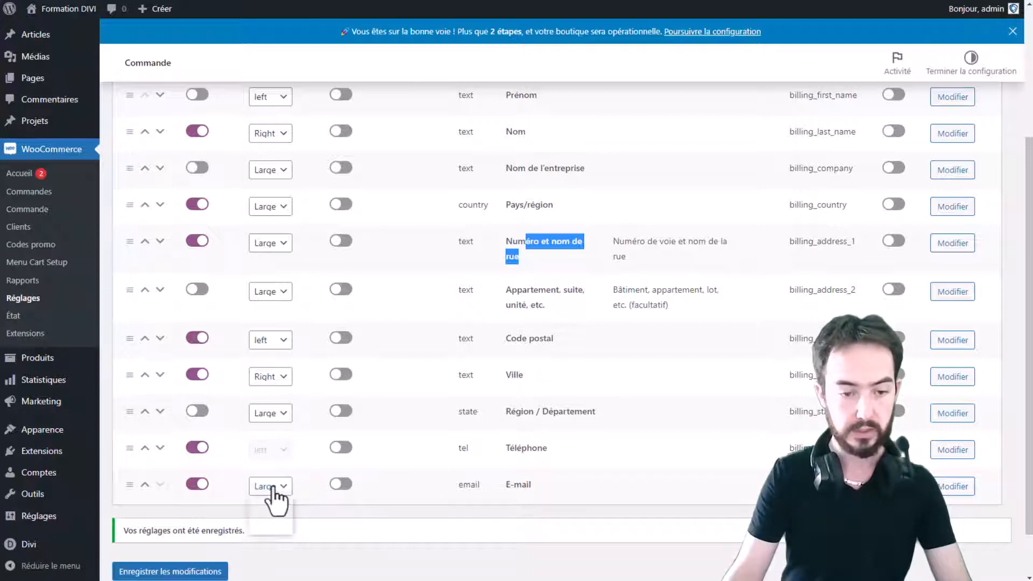
{"action": "left_click", "coordinate": [271, 486]}
{"action": "left_click", "coordinate": [267, 527]}
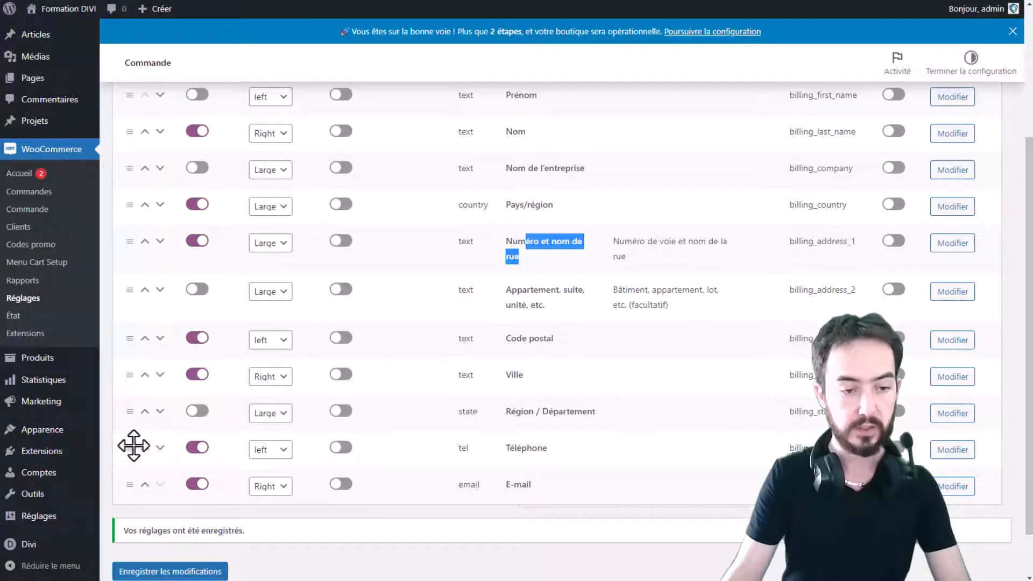
{"action": "left_click_drag", "start_coordinate": [131, 448], "coordinate": [146, 331]}
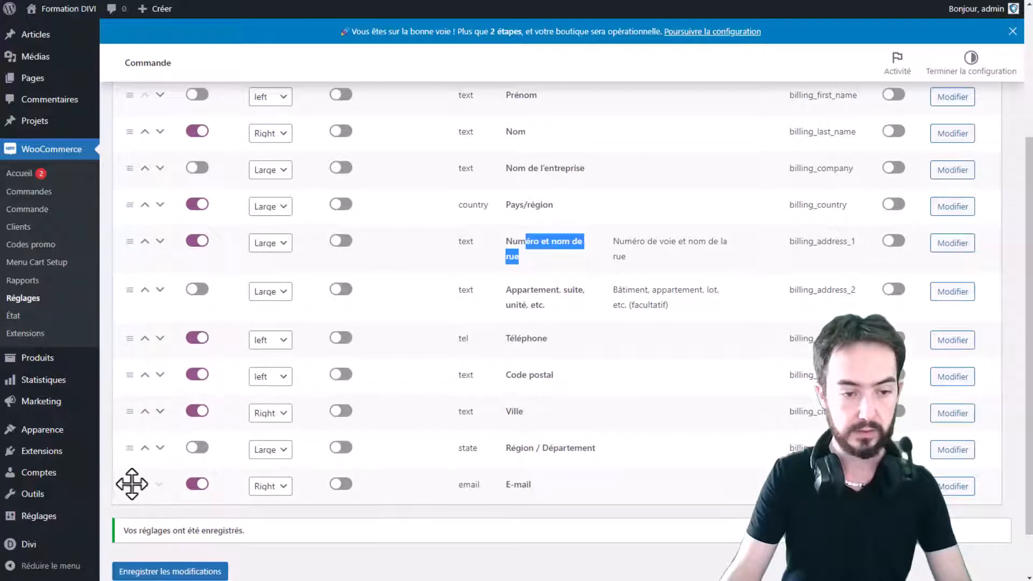
{"action": "left_click_drag", "start_coordinate": [130, 482], "coordinate": [146, 372]}
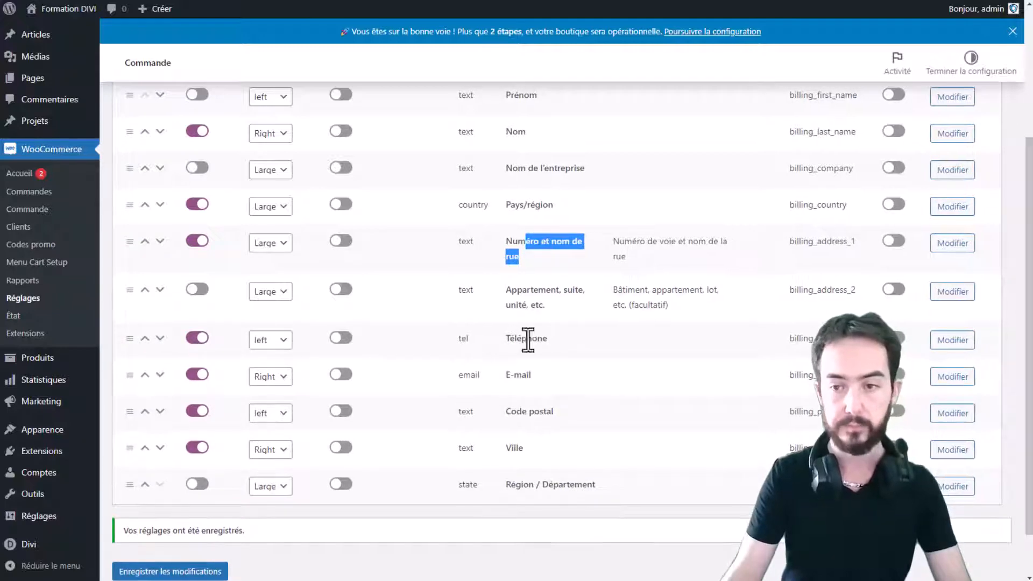
Disable the billing_address_2 field (Appartement, suite, unité, etc.) and save the billing field settings
{"action": "scroll", "coordinate": [728, 337], "scroll_direction": "up", "scroll_amount": 4}
{"action": "scroll", "coordinate": [726, 330], "scroll_direction": "down", "scroll_amount": 2}
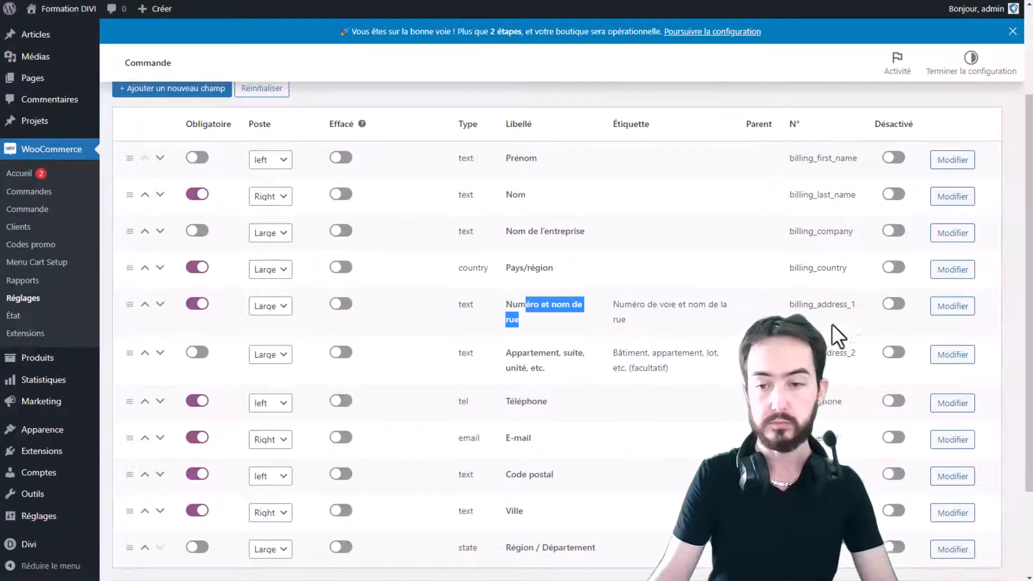
{"action": "left_click", "coordinate": [895, 351]}
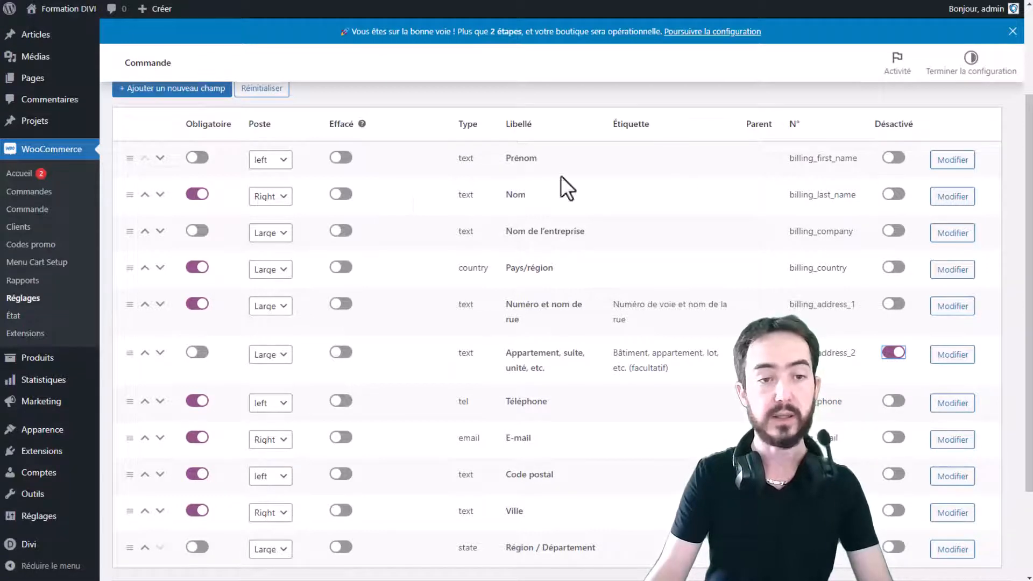
{"action": "scroll", "coordinate": [847, 293], "scroll_direction": "down", "scroll_amount": 2}
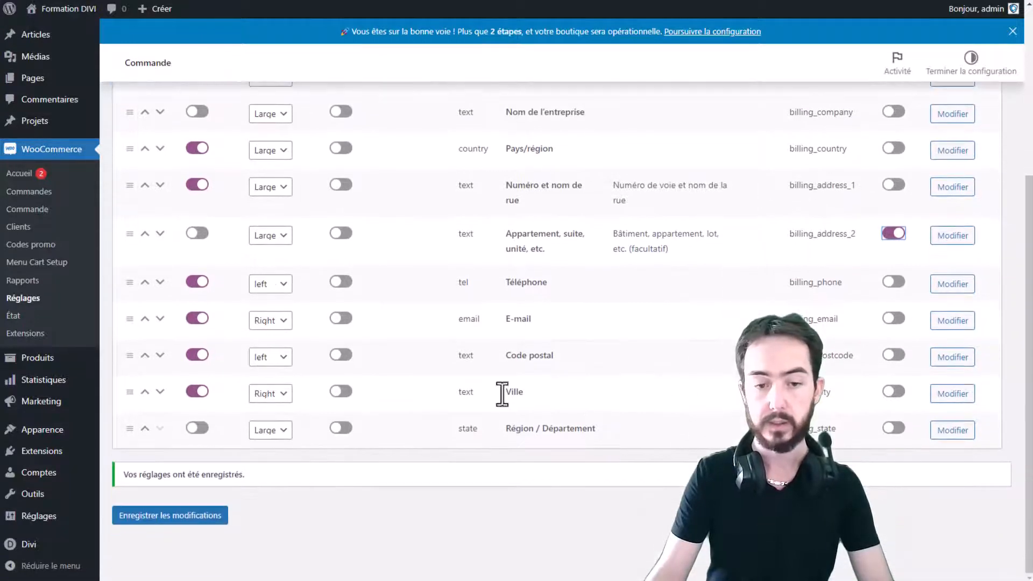
{"action": "left_click", "coordinate": [209, 518]}
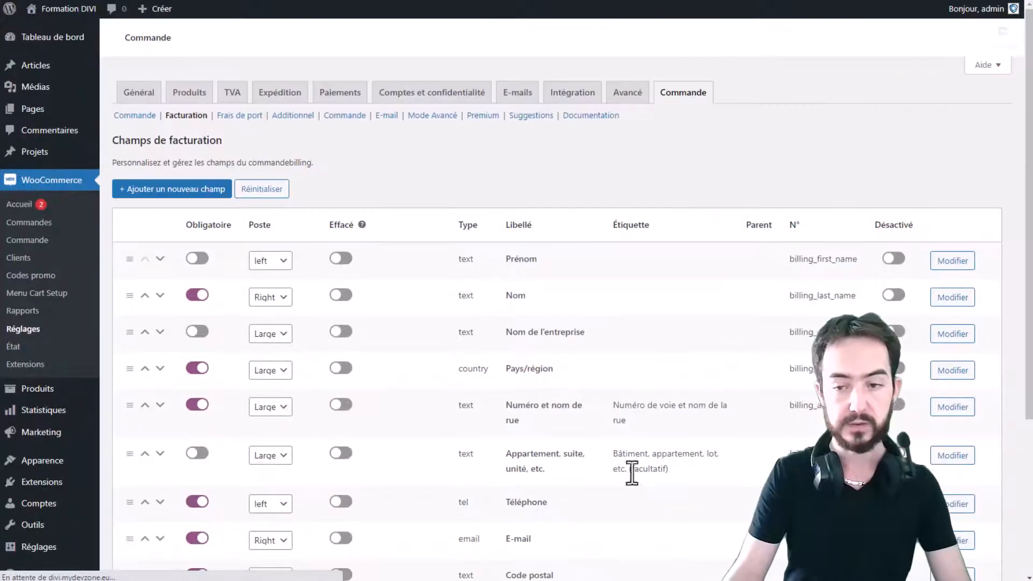
{"action": "scroll", "coordinate": [737, 405], "scroll_direction": "down", "scroll_amount": 2}
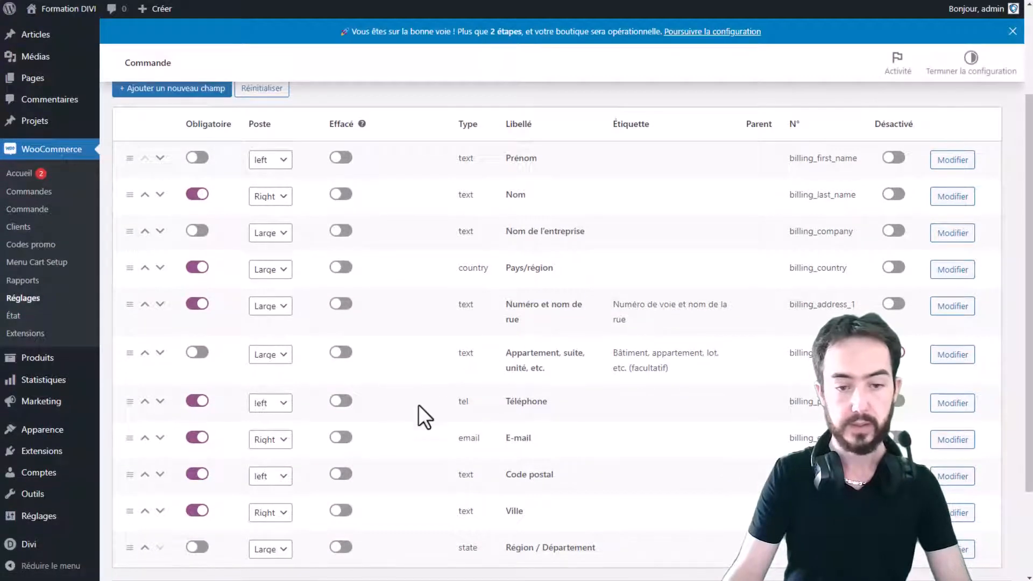
View the edit options of the Téléphone billing field without changing them, and save the billing field settings
{"action": "left_click", "coordinate": [953, 405]}
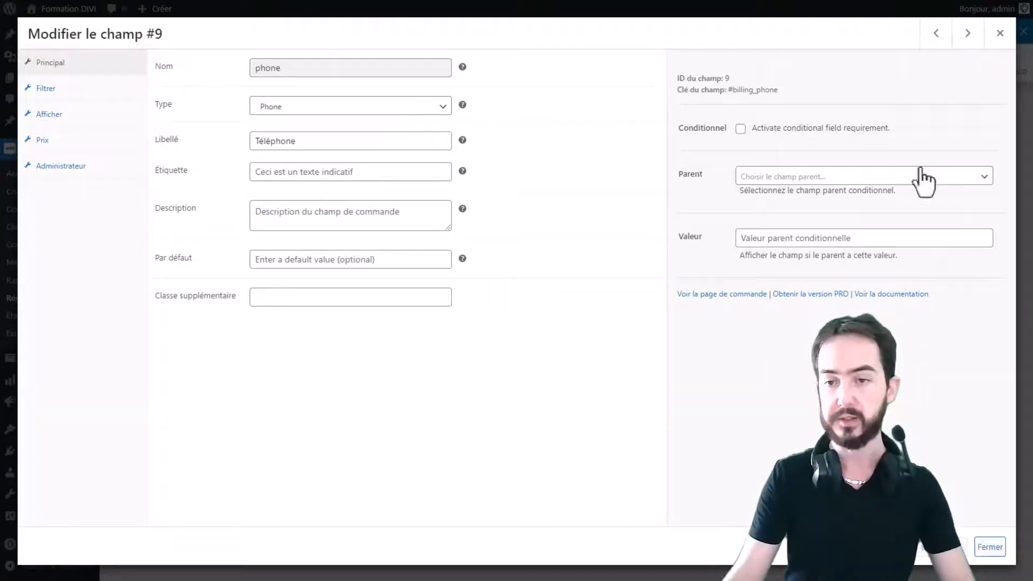
{"action": "left_click", "coordinate": [1000, 32]}
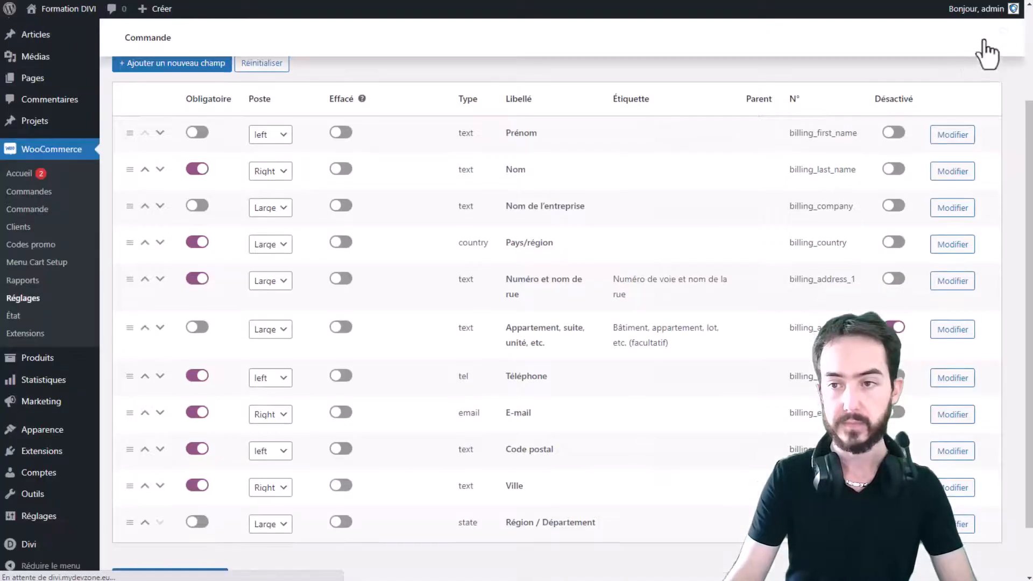
{"action": "scroll", "coordinate": [196, 323], "scroll_direction": "down", "scroll_amount": 2}
{"action": "left_click", "coordinate": [171, 518]}
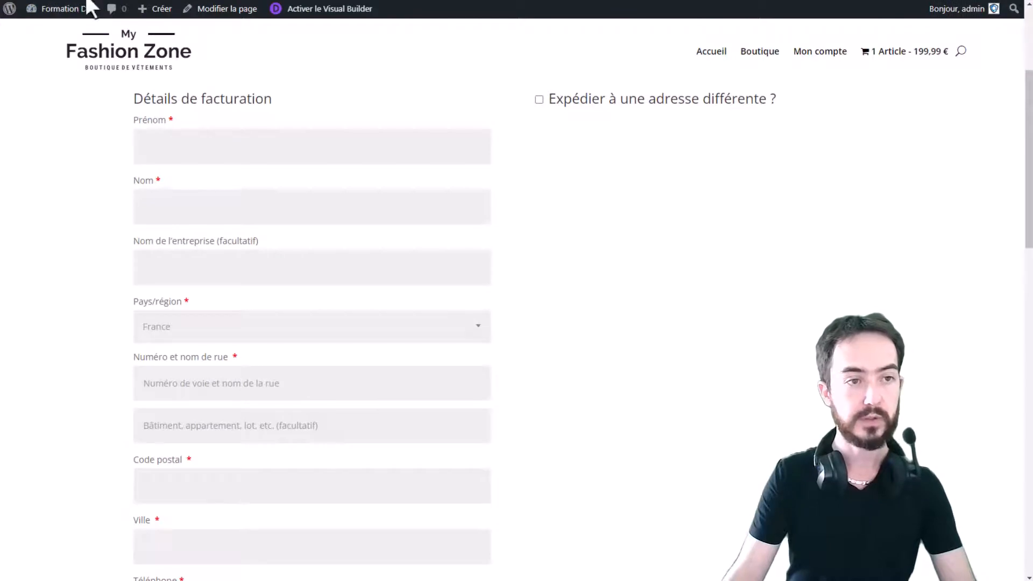
Reload the live checkout page and examine the order and width of its billing fields
{"action": "scroll", "coordinate": [572, 279], "scroll_direction": "down", "scroll_amount": 5}
{"action": "scroll", "coordinate": [582, 281], "scroll_direction": "up", "scroll_amount": 6}
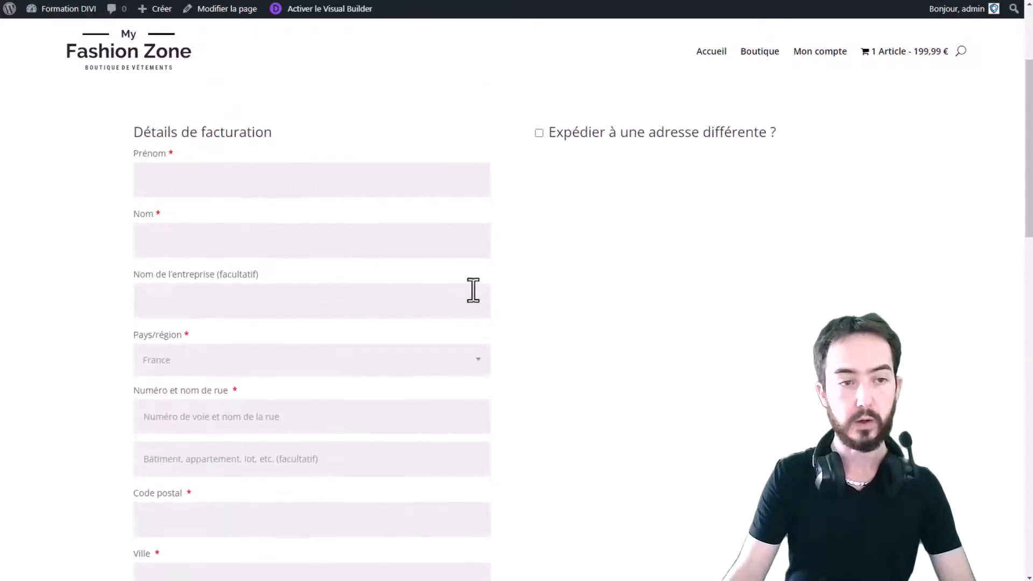
{"action": "scroll", "coordinate": [473, 290], "scroll_direction": "up", "scroll_amount": 1}
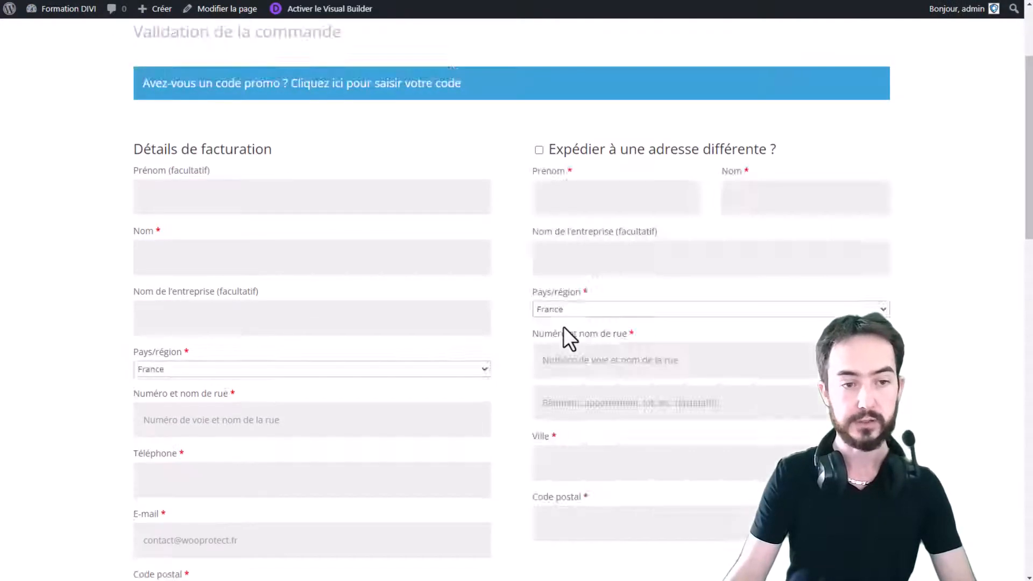
{"action": "scroll", "coordinate": [564, 327], "scroll_direction": "down", "scroll_amount": 5}
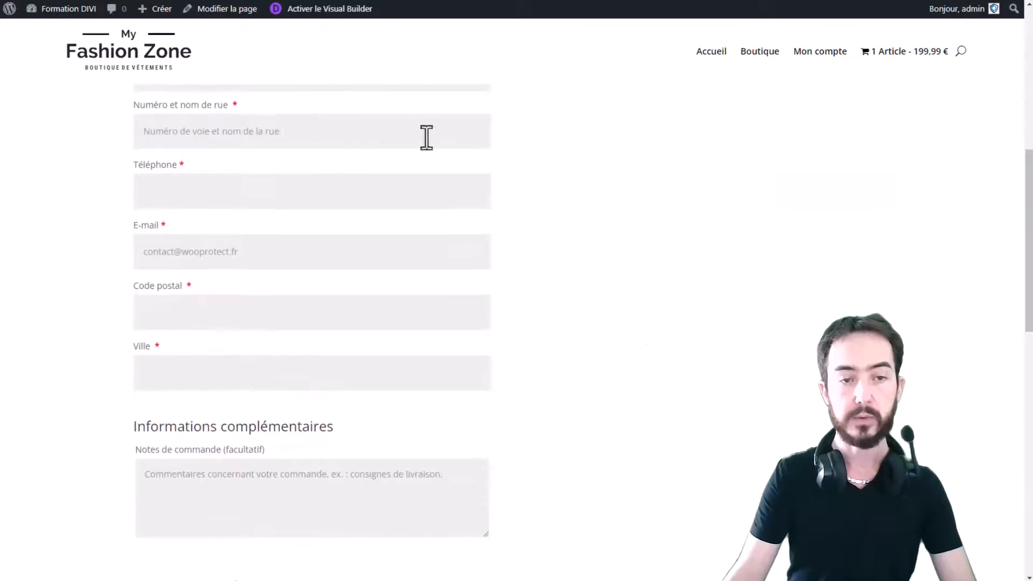
{"action": "scroll", "coordinate": [484, 334], "scroll_direction": "up", "scroll_amount": 2}
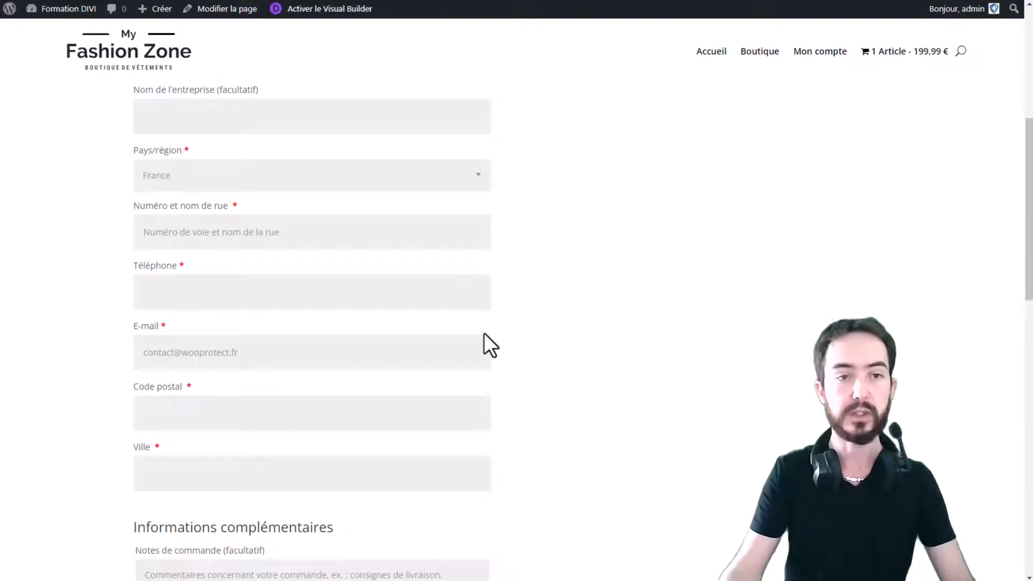
Open the checkout page in the Visual Builder and bring up the settings of the Woo Checkout Billing module
{"action": "left_click", "coordinate": [301, 10]}
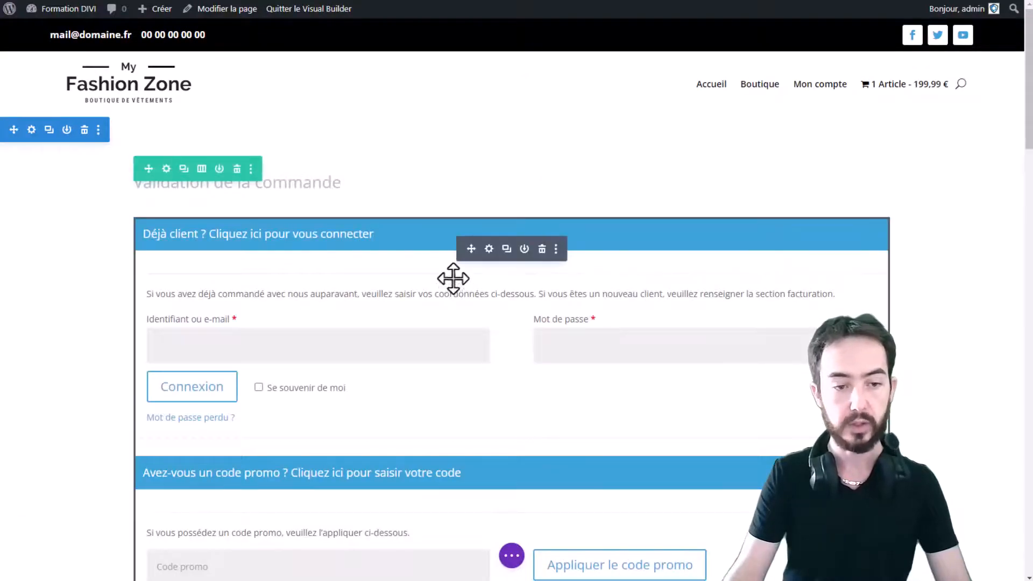
{"action": "scroll", "coordinate": [452, 276], "scroll_direction": "down", "scroll_amount": 8}
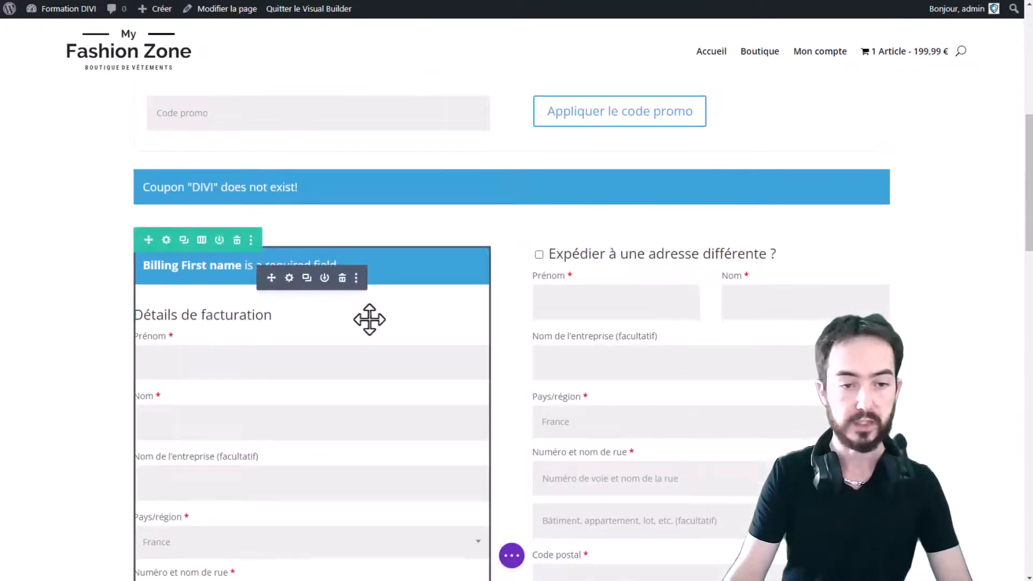
{"action": "left_click", "coordinate": [289, 278]}
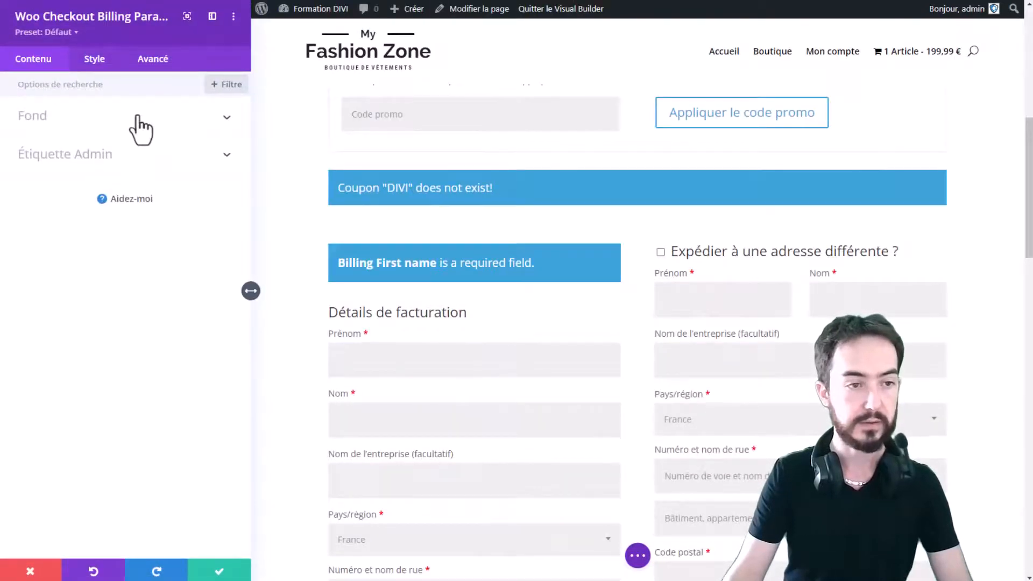
Set the billing module's Fields Width to Défaut, apply the module settings and save the page
{"action": "left_click", "coordinate": [96, 59]}
{"action": "left_click", "coordinate": [80, 118]}
{"action": "left_click", "coordinate": [88, 171]}
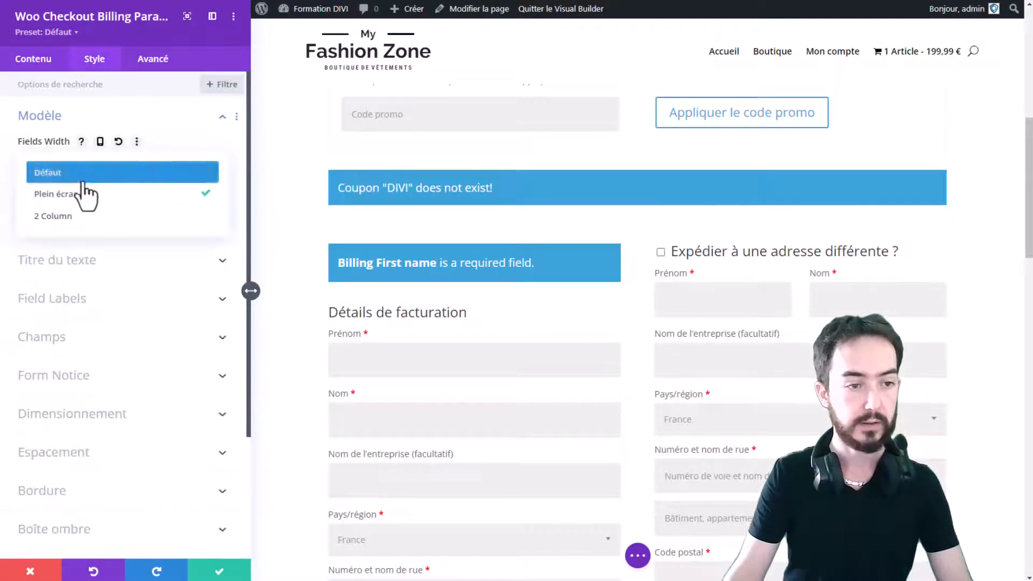
{"action": "left_click", "coordinate": [85, 174]}
{"action": "scroll", "coordinate": [576, 309], "scroll_direction": "down", "scroll_amount": 5}
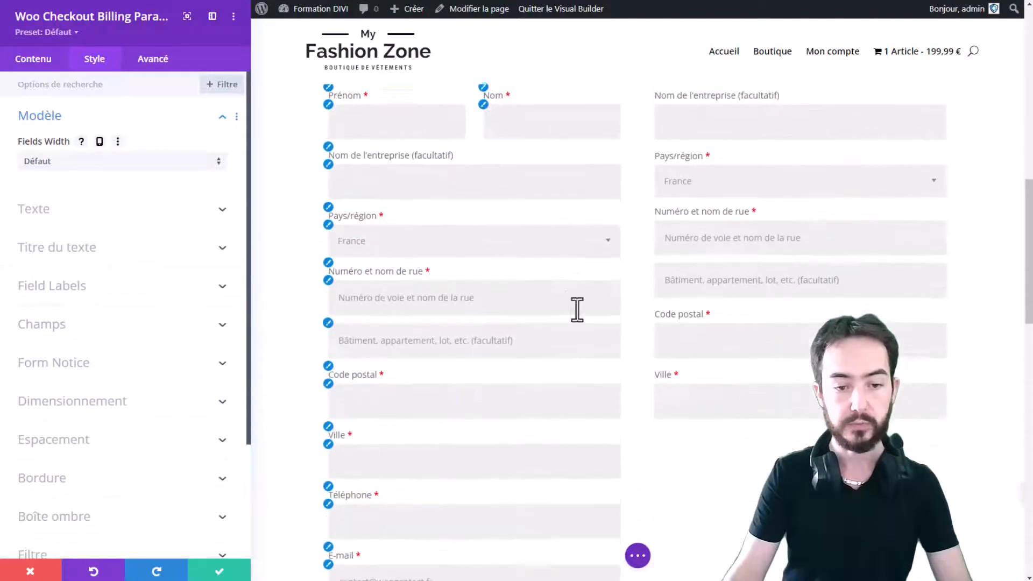
{"action": "scroll", "coordinate": [143, 443], "scroll_direction": "down", "scroll_amount": 3}
{"action": "left_click", "coordinate": [204, 572]}
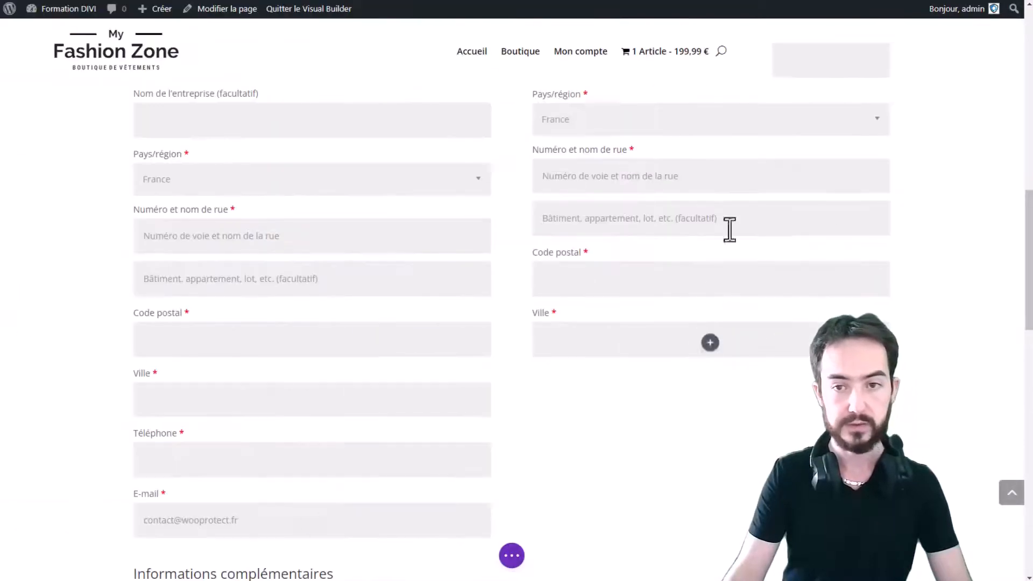
{"action": "scroll", "coordinate": [842, 242], "scroll_direction": "up", "scroll_amount": 9}
{"action": "scroll", "coordinate": [850, 215], "scroll_direction": "up", "scroll_amount": 5}
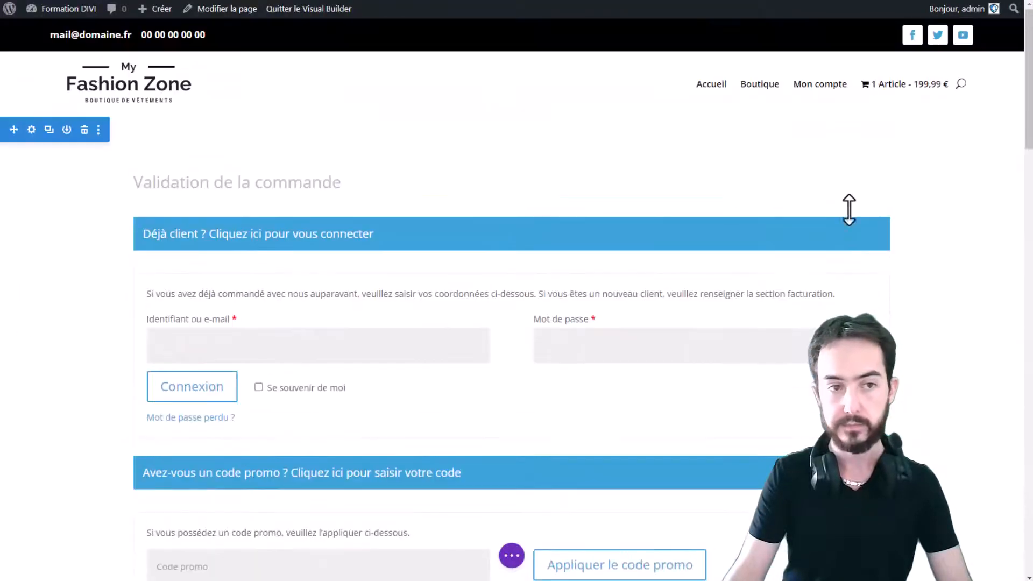
{"action": "scroll", "coordinate": [803, 180], "scroll_direction": "down", "scroll_amount": 6}
{"action": "left_click", "coordinate": [512, 556]}
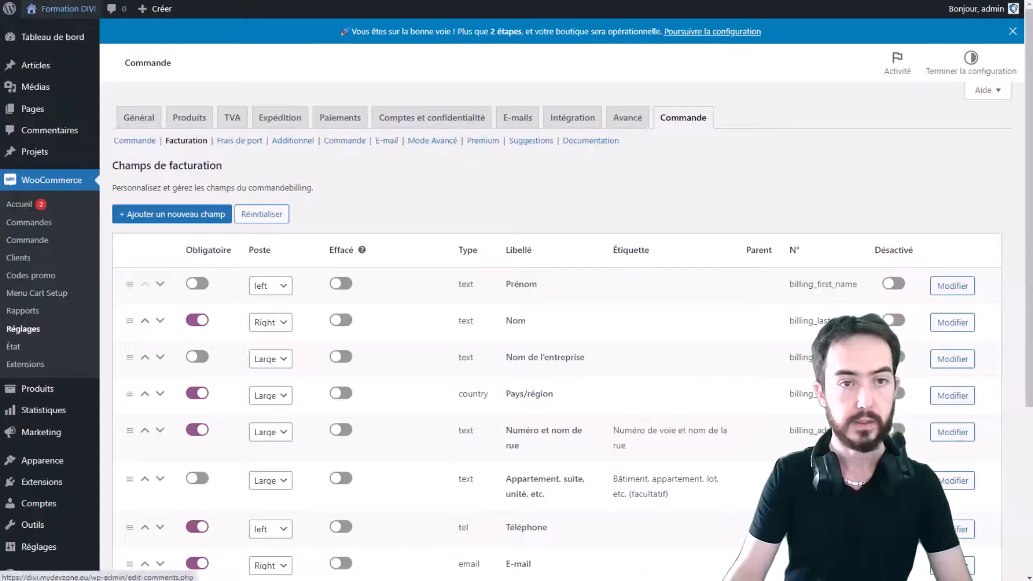
Visit the shop's cart and proceed to the checkout to examine the layout of the billing fields
{"action": "left_click", "coordinate": [47, 11]}
{"action": "left_click", "coordinate": [940, 85]}
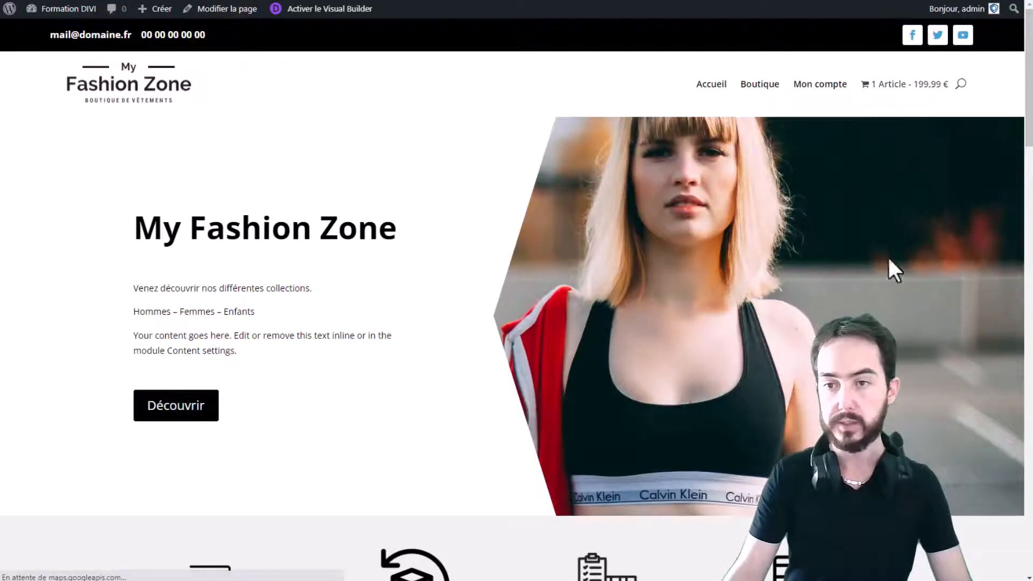
{"action": "scroll", "coordinate": [775, 377], "scroll_direction": "down", "scroll_amount": 4}
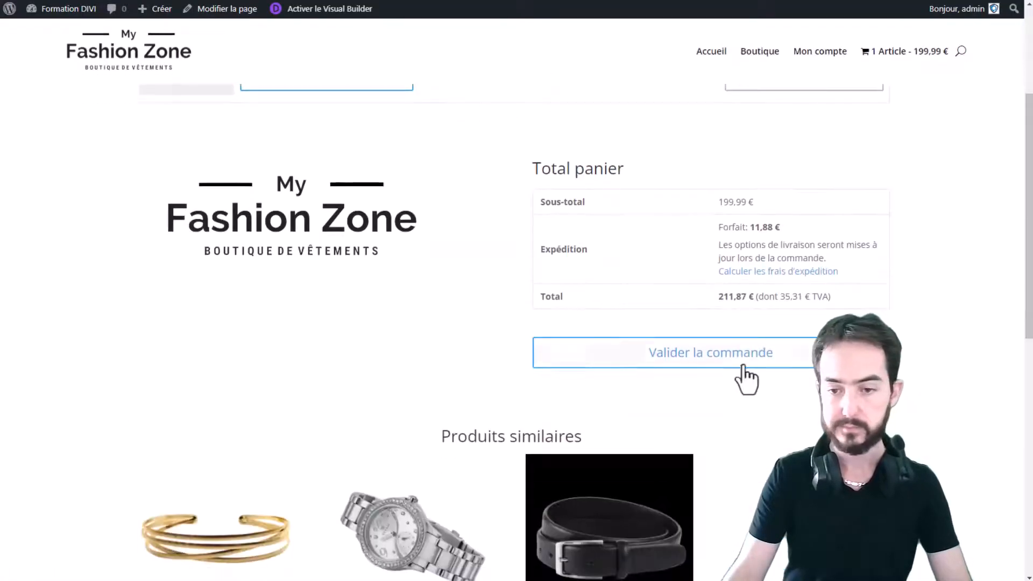
{"action": "left_click", "coordinate": [724, 357]}
{"action": "scroll", "coordinate": [350, 316], "scroll_direction": "down", "scroll_amount": 7}
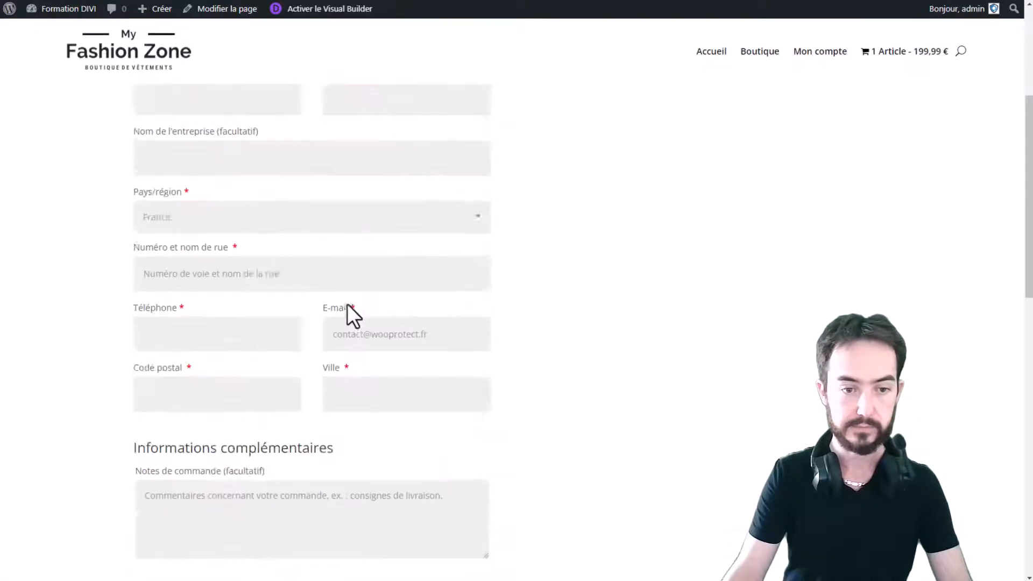
{"action": "scroll", "coordinate": [363, 310], "scroll_direction": "up", "scroll_amount": 4}
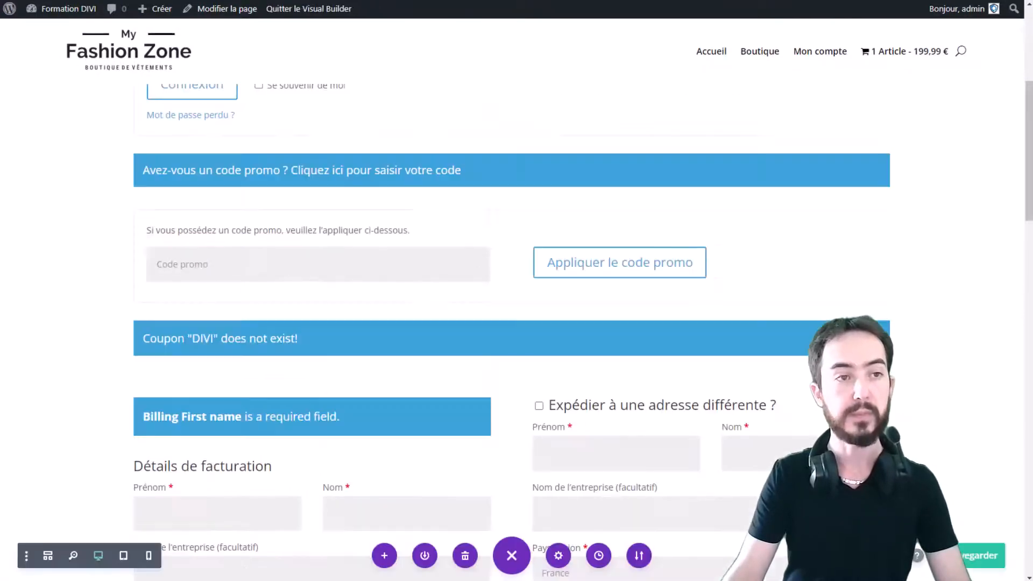
Compare the billing fields shown in the Visual Builder with those on the live checkout page, including the Prénom label
{"action": "scroll", "coordinate": [323, 194], "scroll_direction": "down", "scroll_amount": 6}
{"action": "scroll", "coordinate": [296, 205], "scroll_direction": "down", "scroll_amount": 5}
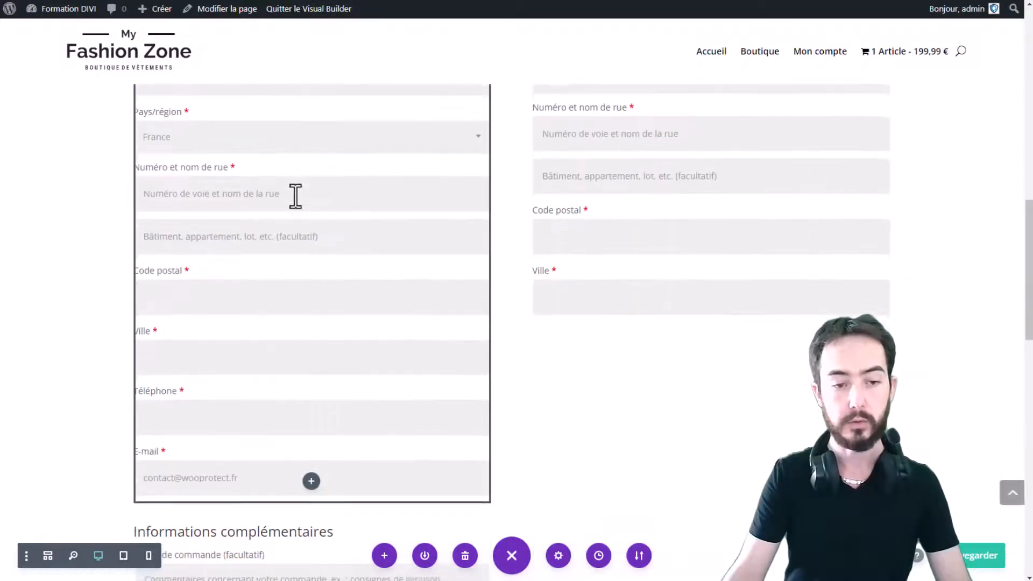
{"action": "scroll", "coordinate": [340, 195], "scroll_direction": "up", "scroll_amount": 3}
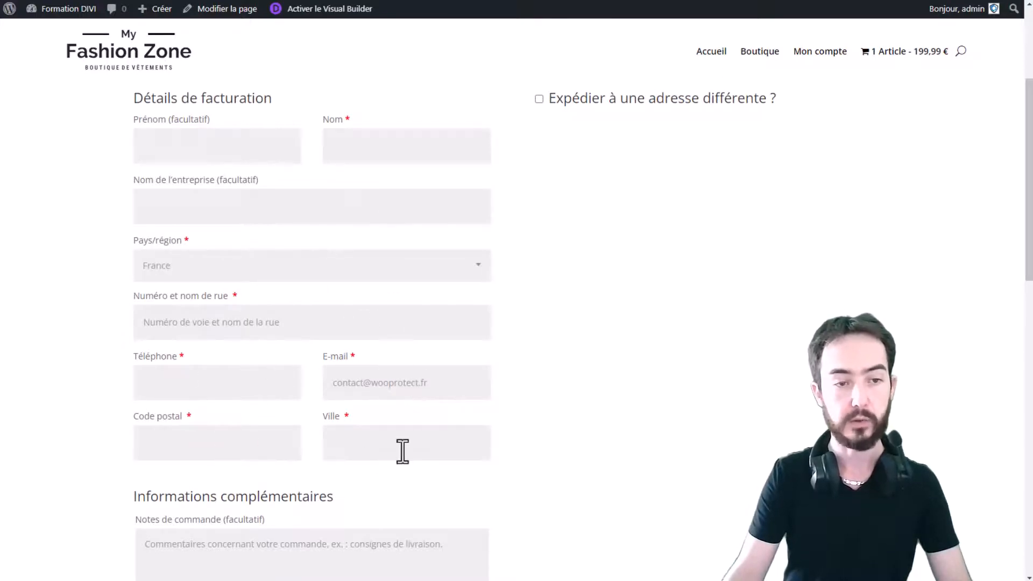
{"action": "scroll", "coordinate": [403, 451], "scroll_direction": "up", "scroll_amount": 1}
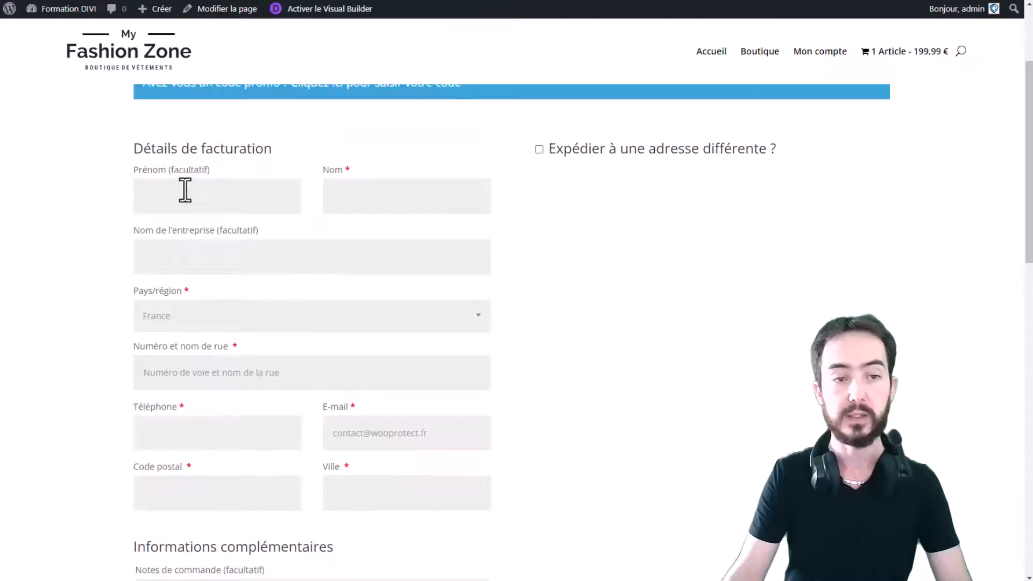
{"action": "left_click_drag", "start_coordinate": [210, 173], "coordinate": [166, 177]}
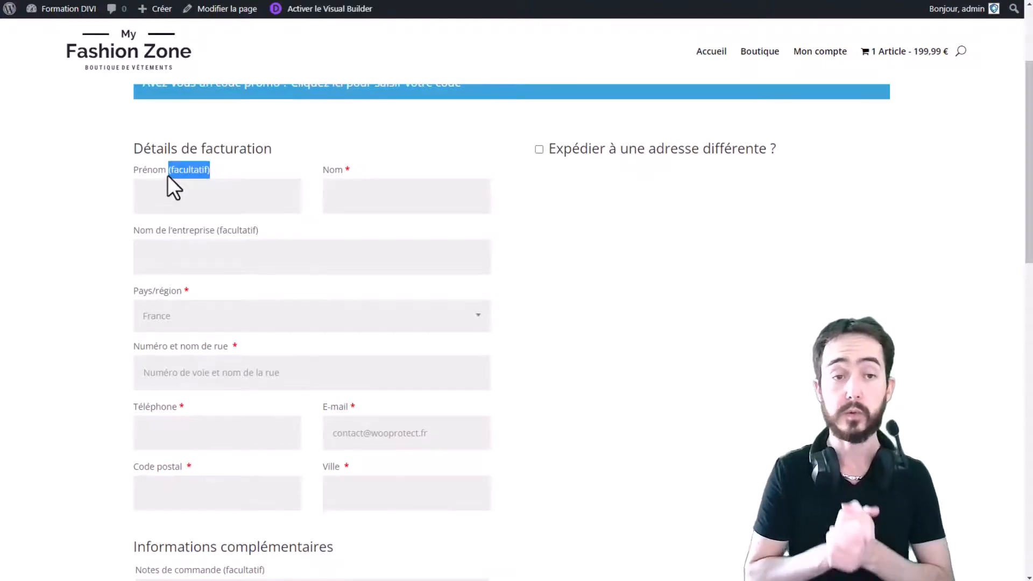
{"action": "scroll", "coordinate": [314, 188], "scroll_direction": "down", "scroll_amount": 4}
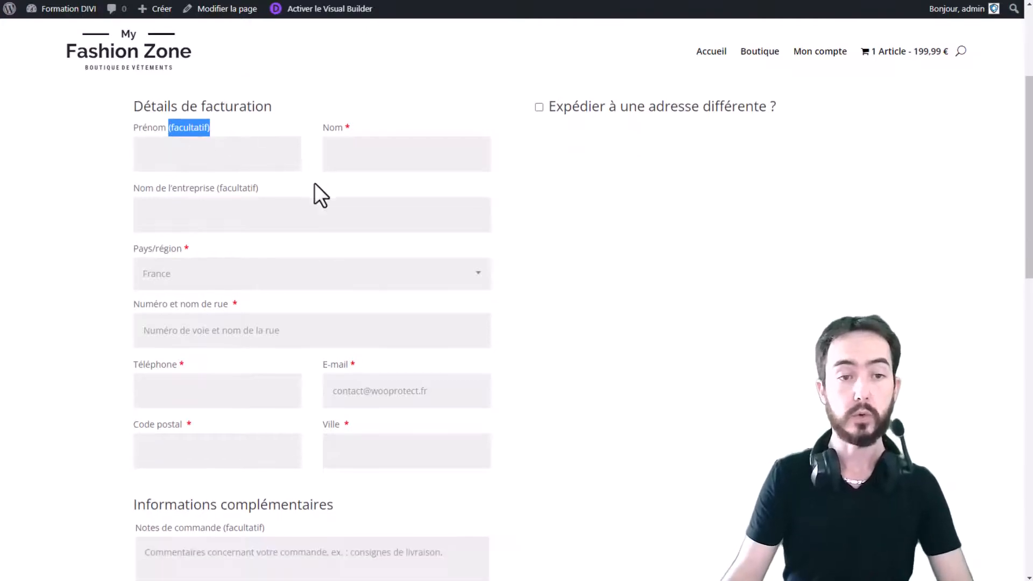
{"action": "scroll", "coordinate": [323, 234], "scroll_direction": "down", "scroll_amount": 1}
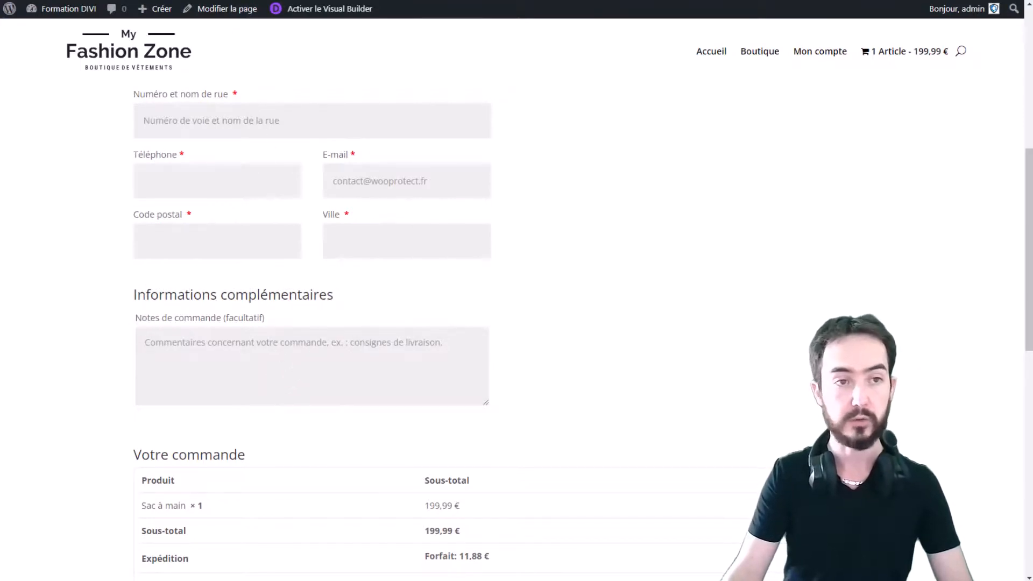
In the general Commande settings, set Supprimer des notes de commandes to Ben Oui and save the changes
{"action": "key", "text": "ctrl+shift+Tab"}
{"action": "left_click", "coordinate": [141, 141]}
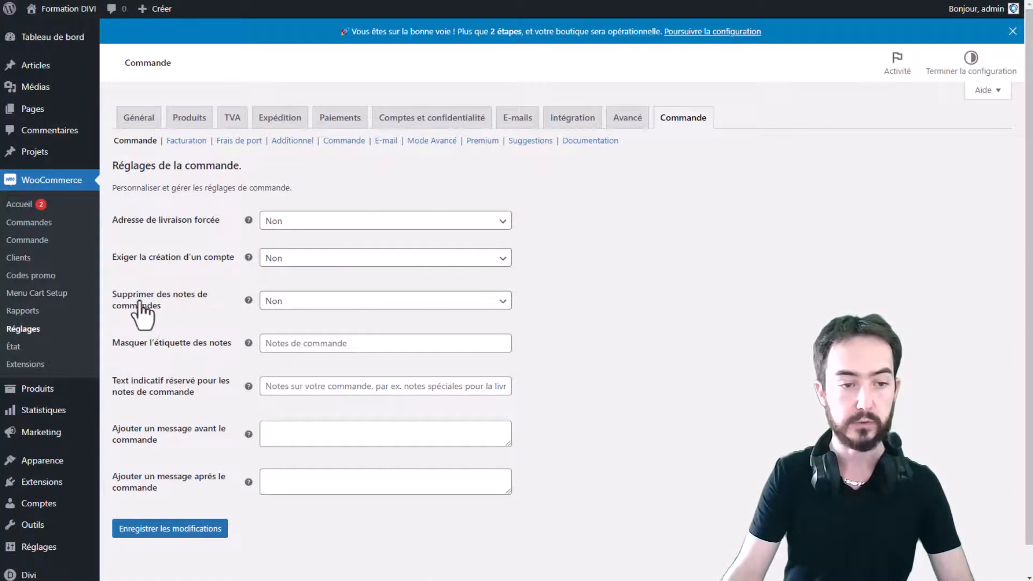
{"action": "left_click", "coordinate": [298, 304]}
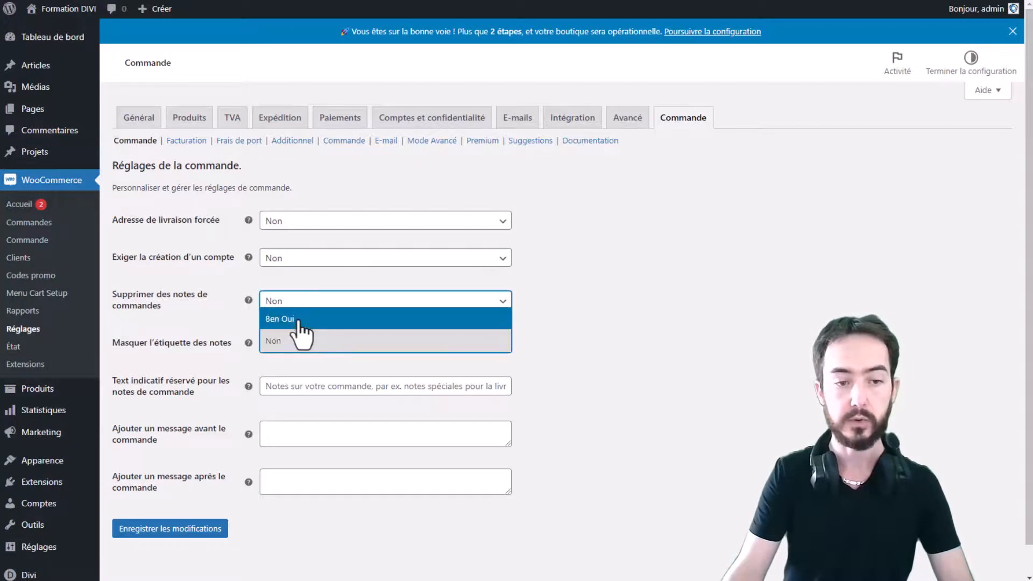
{"action": "left_click", "coordinate": [296, 321]}
{"action": "left_click", "coordinate": [177, 531]}
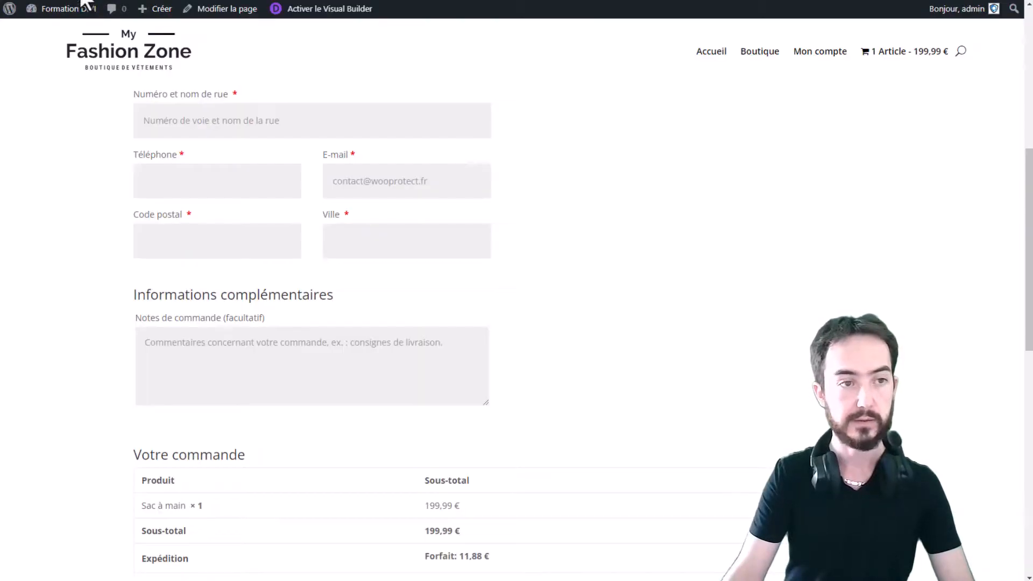
Reload the live checkout page and review the billing fields, the order notes area, the order summary and the payment section
{"action": "key", "text": "F5"}
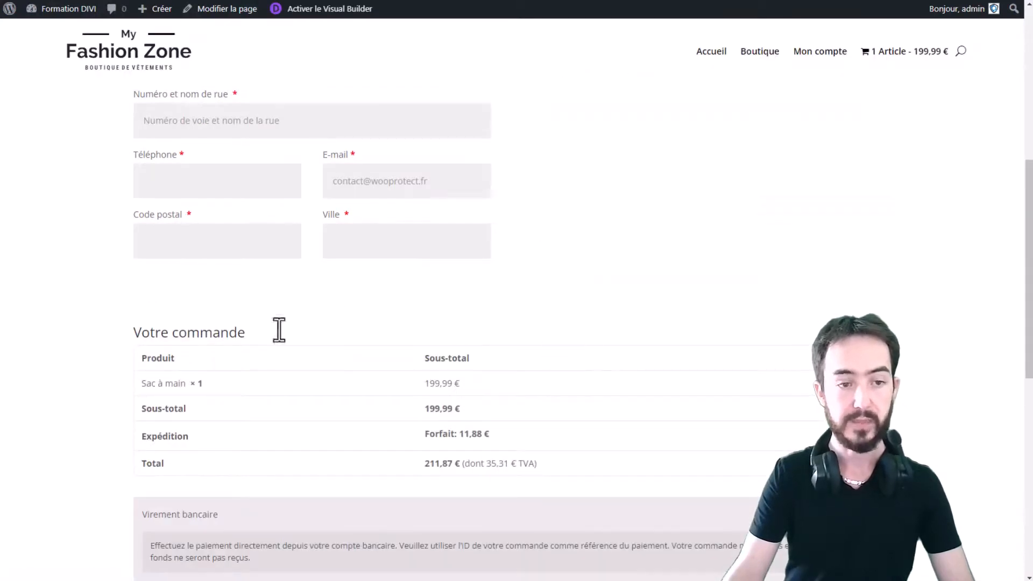
{"action": "scroll", "coordinate": [527, 276], "scroll_direction": "down", "scroll_amount": 5}
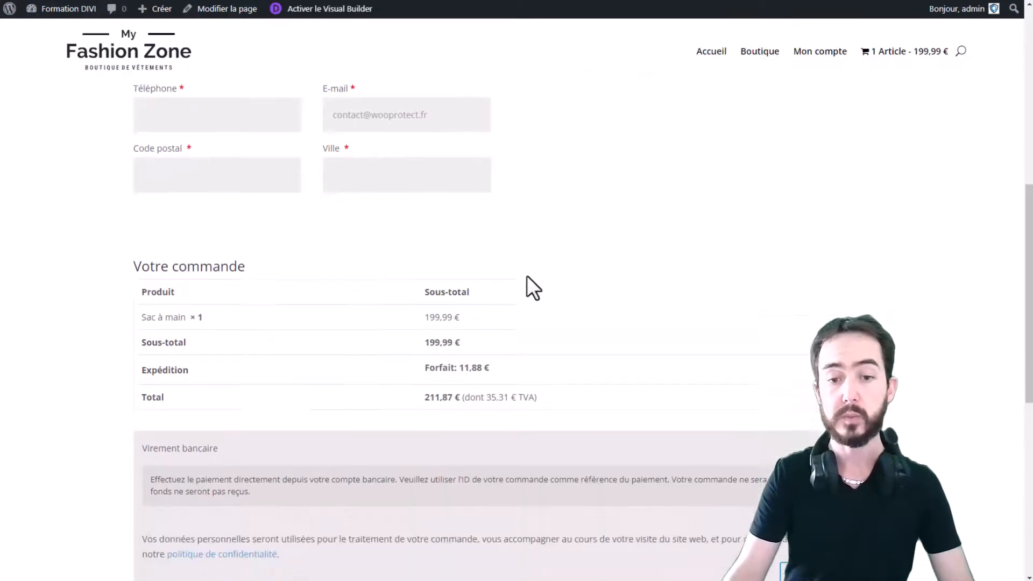
{"action": "scroll", "coordinate": [650, 209], "scroll_direction": "up", "scroll_amount": 8}
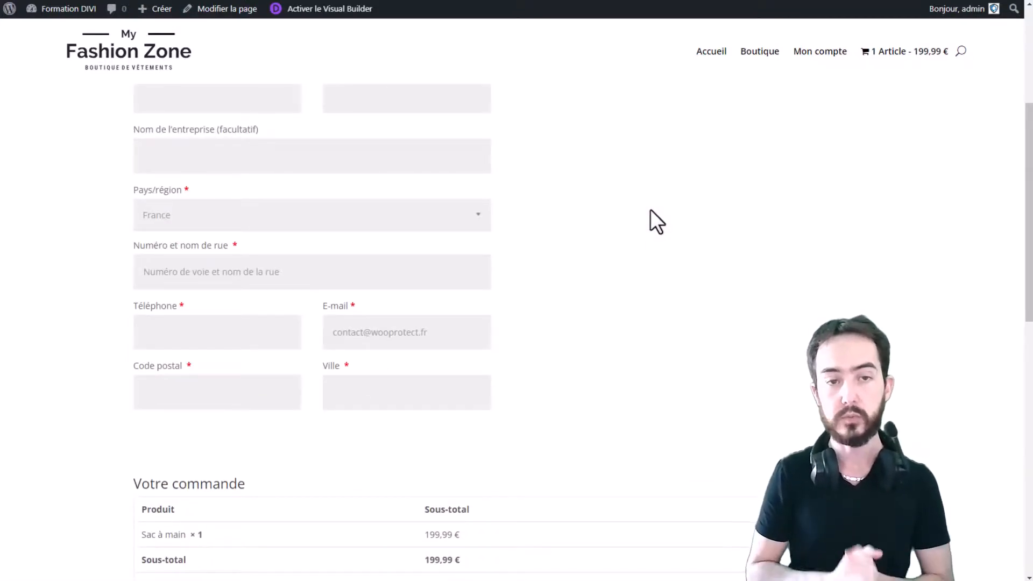
{"action": "scroll", "coordinate": [650, 216], "scroll_direction": "up", "scroll_amount": 1}
{"action": "scroll", "coordinate": [652, 241], "scroll_direction": "down", "scroll_amount": 7}
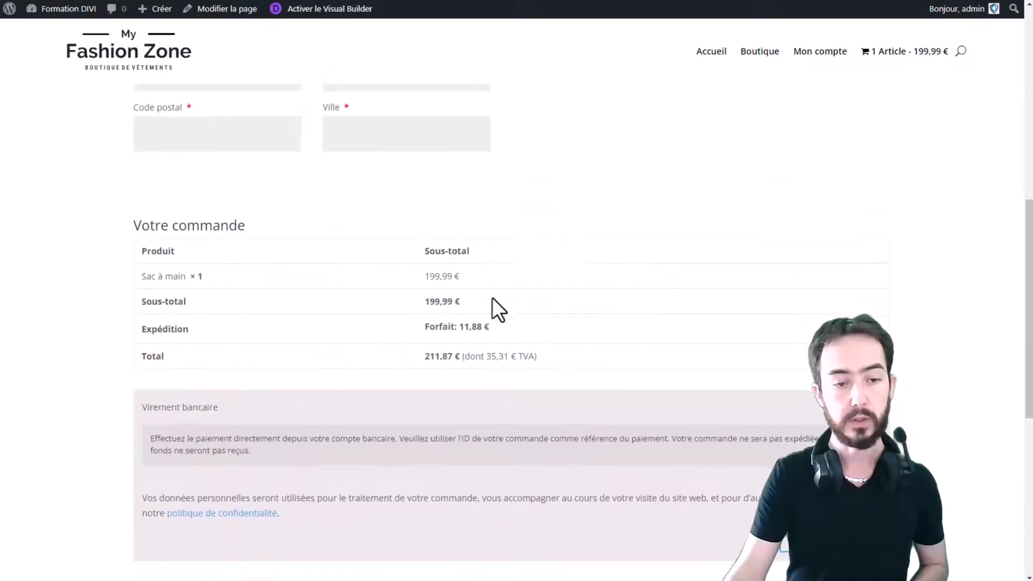
{"action": "scroll", "coordinate": [185, 163], "scroll_direction": "up", "scroll_amount": 1}
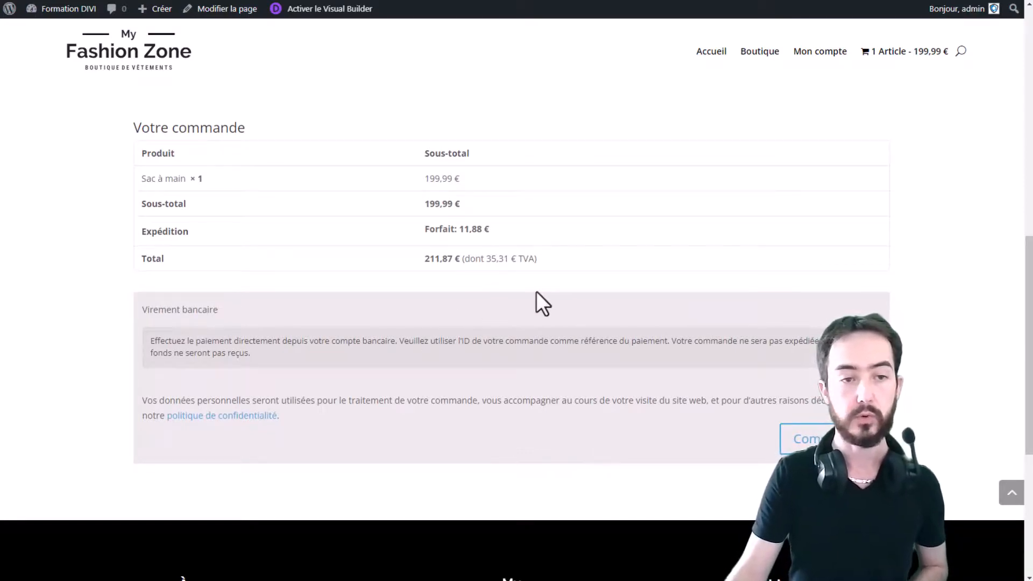
{"action": "scroll", "coordinate": [538, 292], "scroll_direction": "up", "scroll_amount": 2}
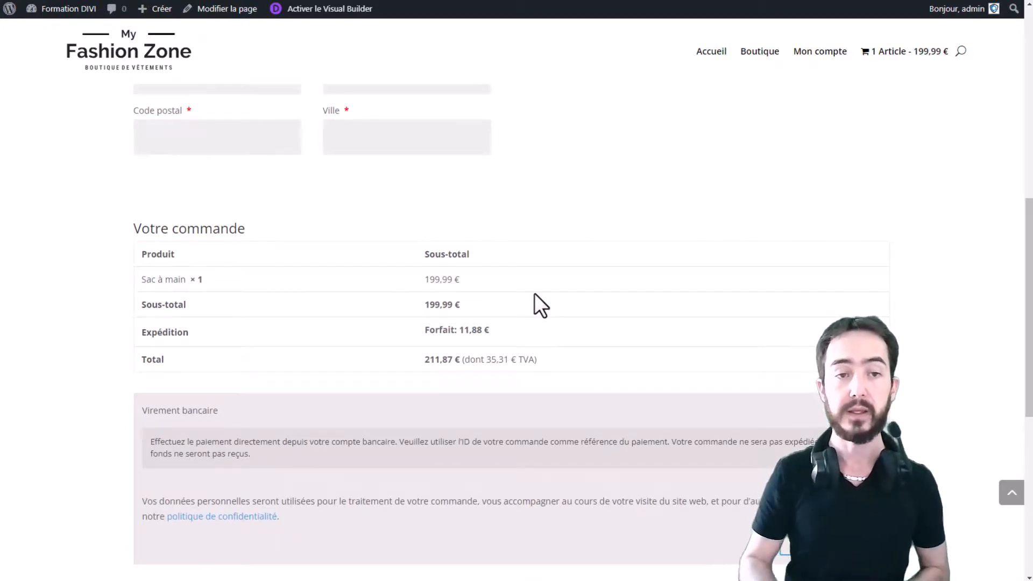
{"action": "scroll", "coordinate": [535, 294], "scroll_direction": "up", "scroll_amount": 7}
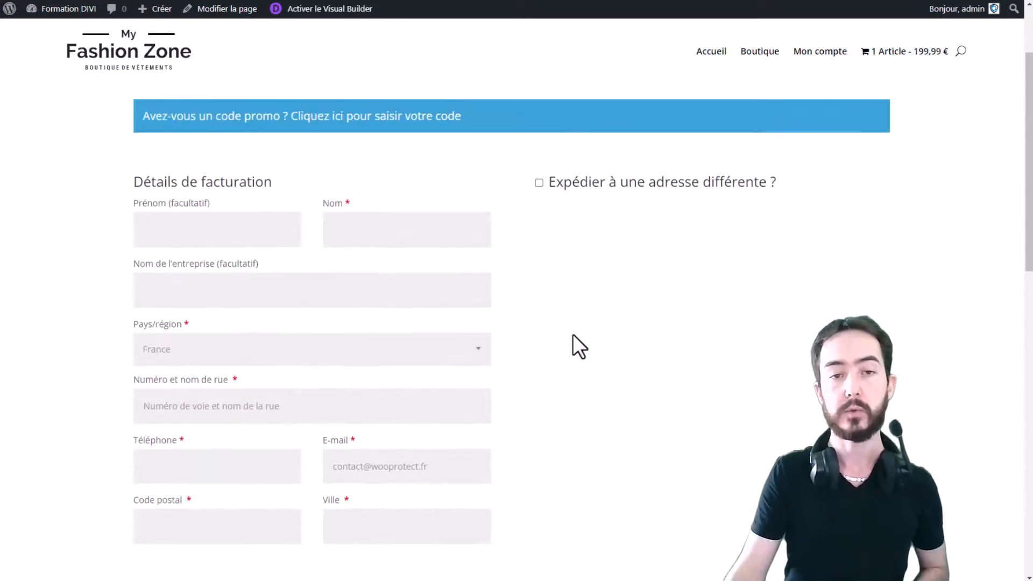
{"action": "scroll", "coordinate": [573, 343], "scroll_direction": "up", "scroll_amount": 1}
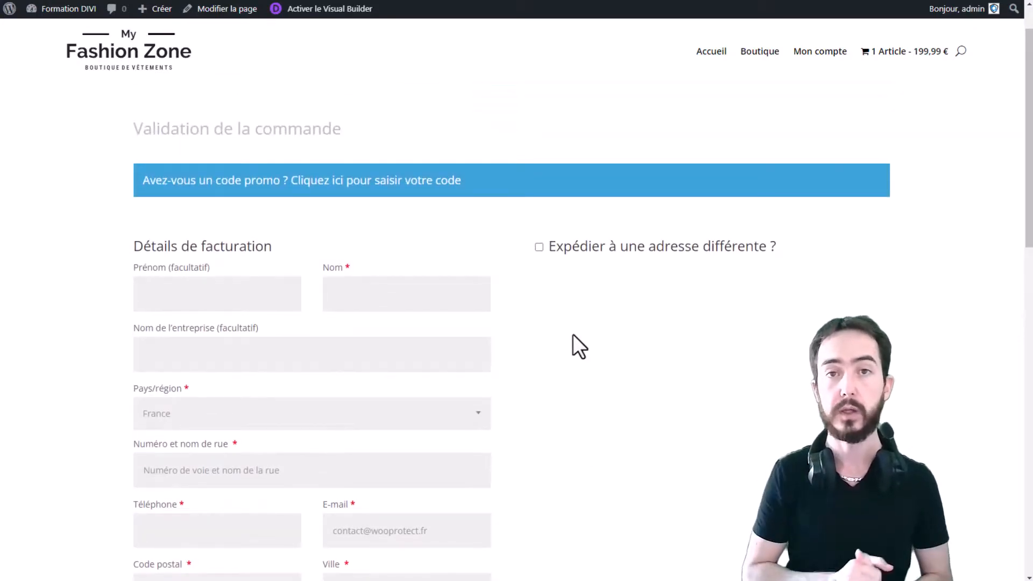